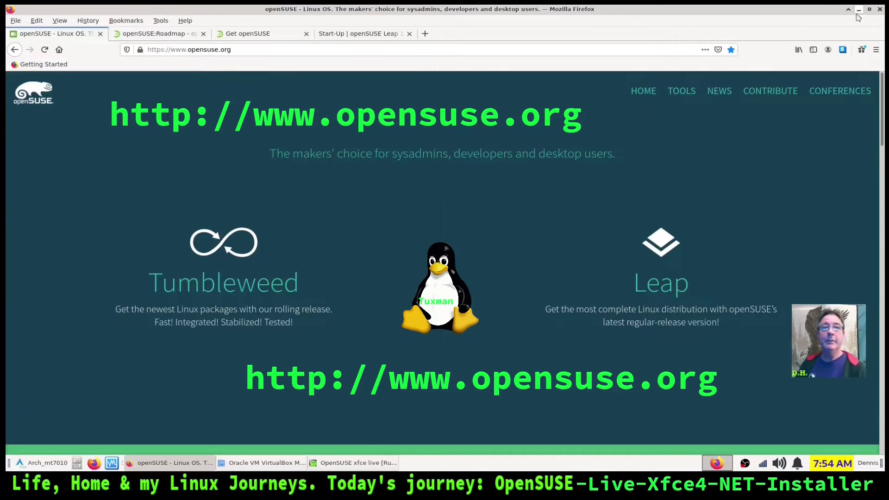
Minimise Firefox's openSUSE homepage to reveal VirtualBox Manager with the running 'OpenSUSE xfce live' VM
left_click(859, 9)
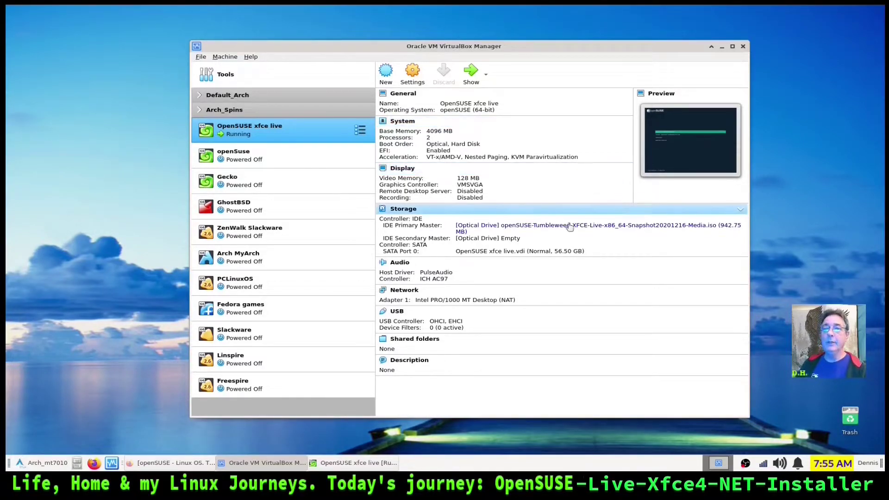
Bring up the VM window and boot the openSUSE Tumbleweed XFCE Live entry from the GRUB menu
left_click(723, 47)
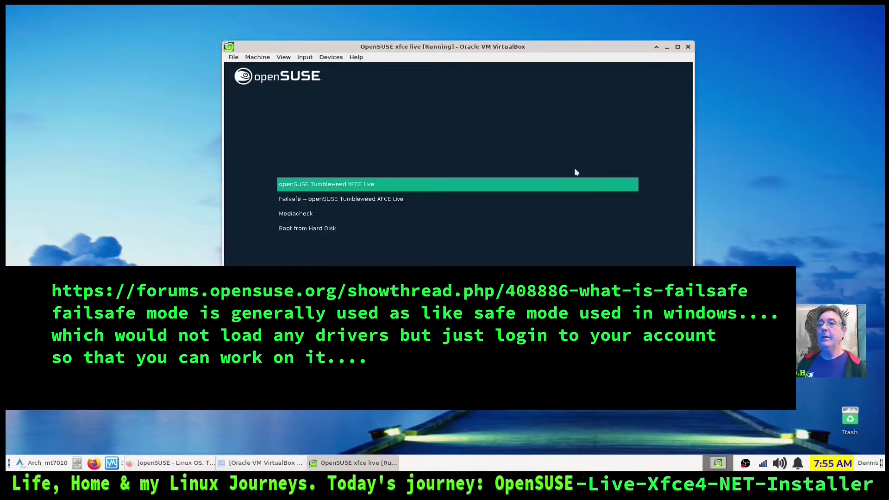
key("Down")
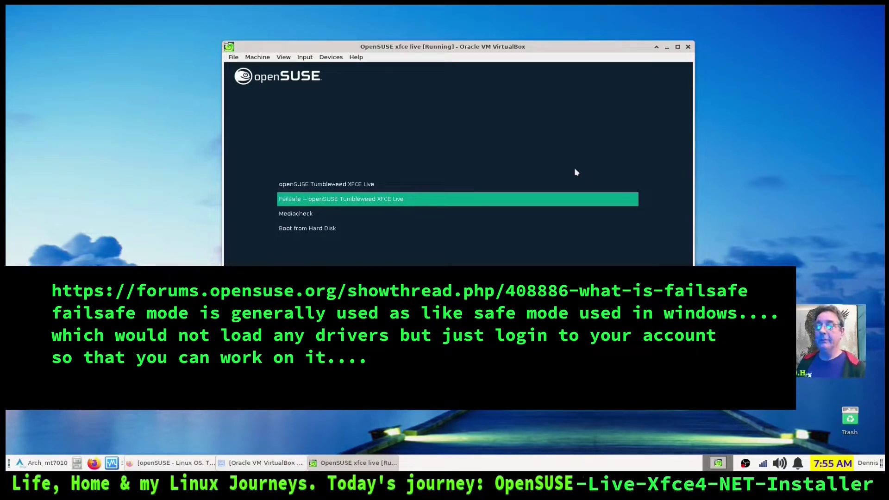
key("Down")
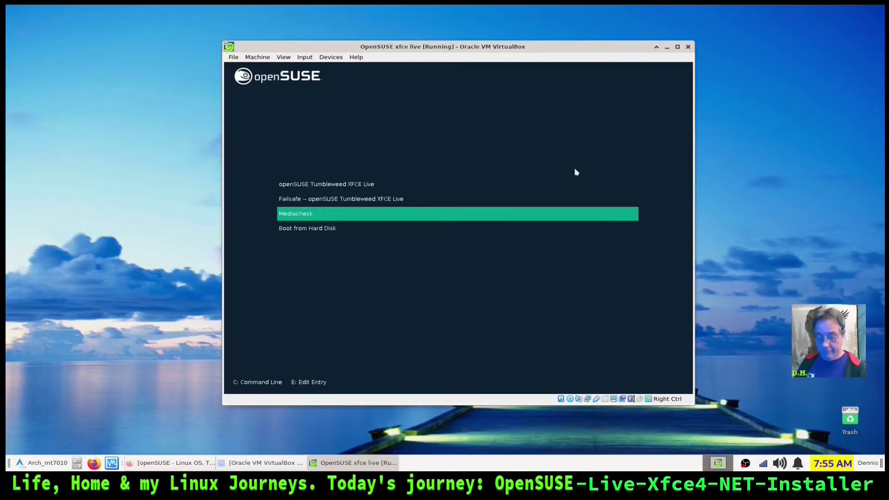
key("Down")
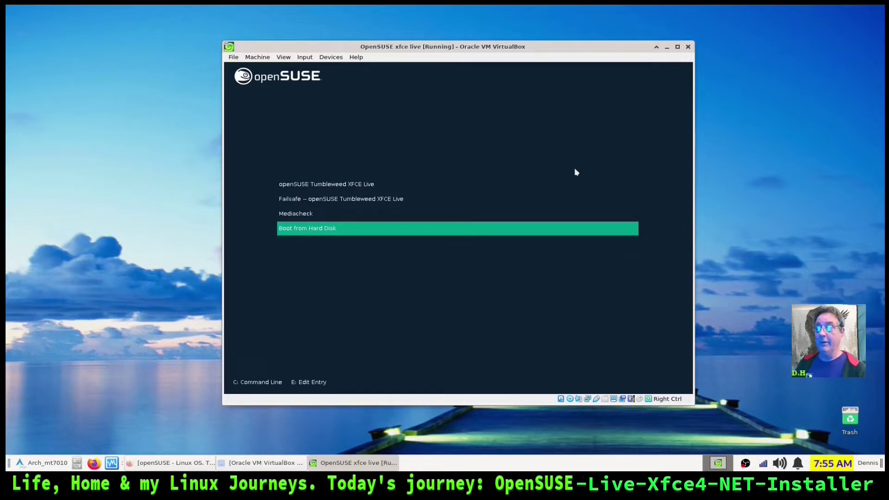
key("Up")
key("Up")
key("Up")
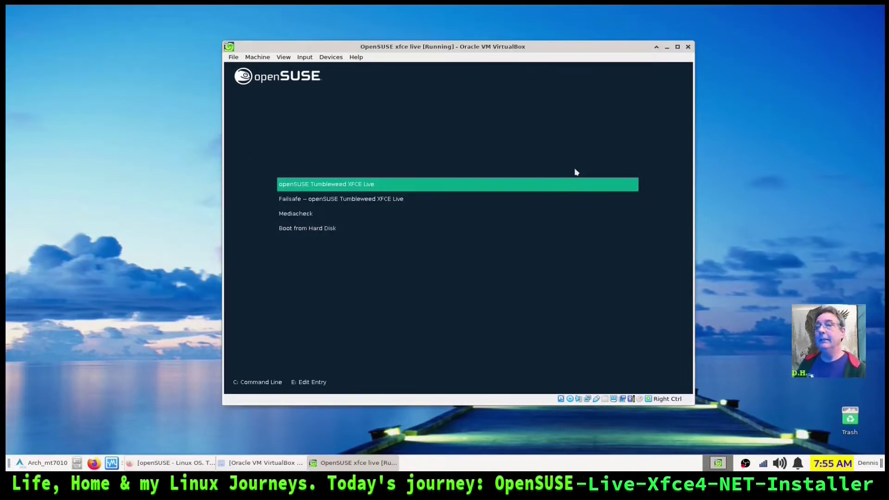
key("Return")
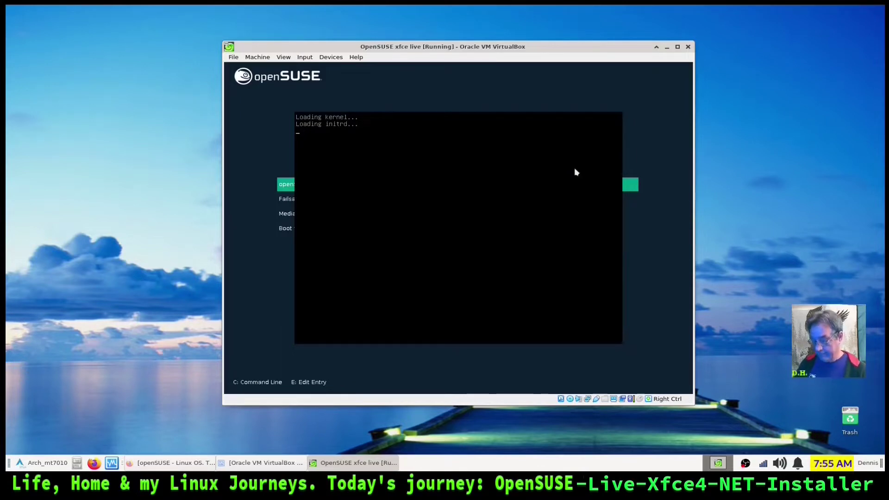
Switch the VM to full screen and move the openSUSE Welcome window slightly higher
key("ctrl+f")
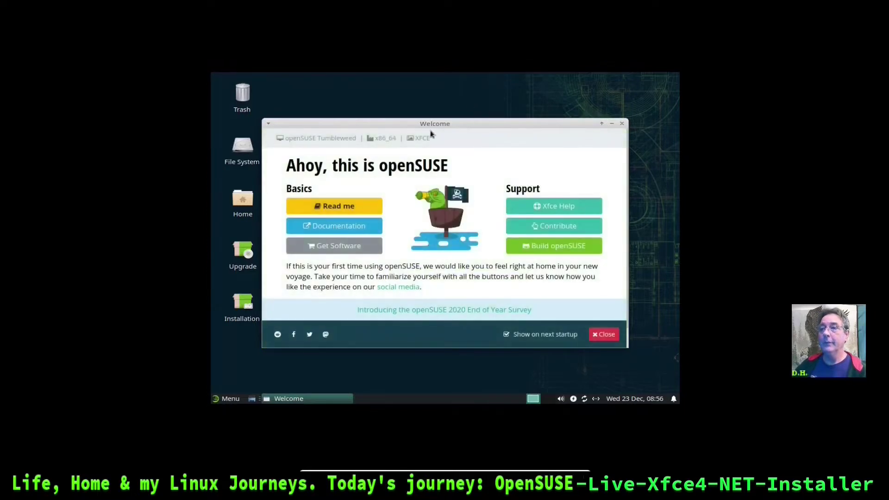
left_click_drag(430, 126, 437, 94)
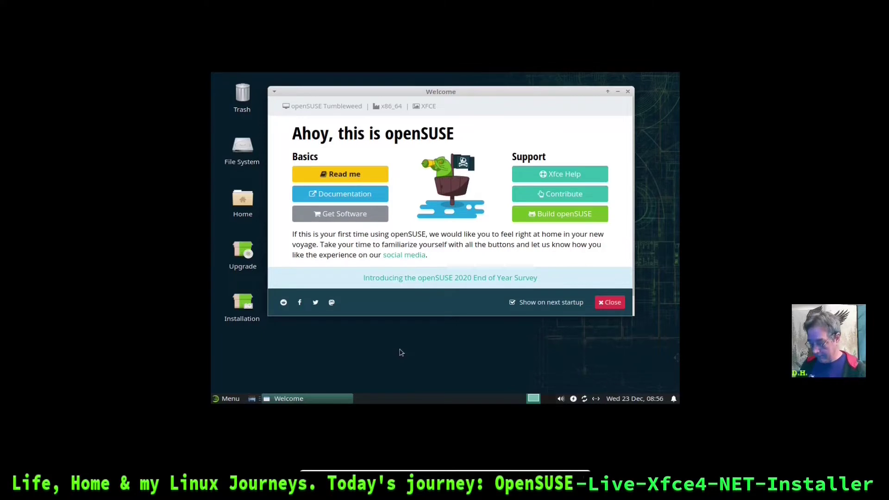
Ping opensuse.org in a terminal, getting 4 of 4 replies with 0% loss, then close it
key("ctrl+alt+t")
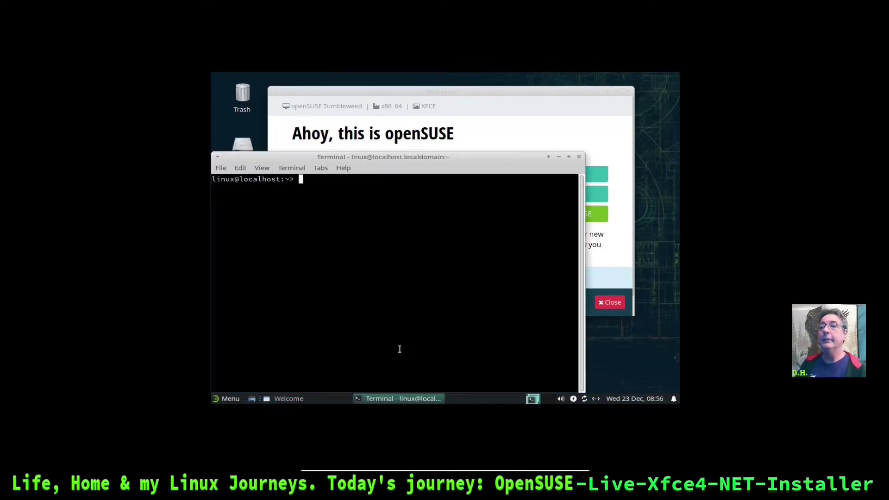
type("ping opensuse.org")
key("Return")
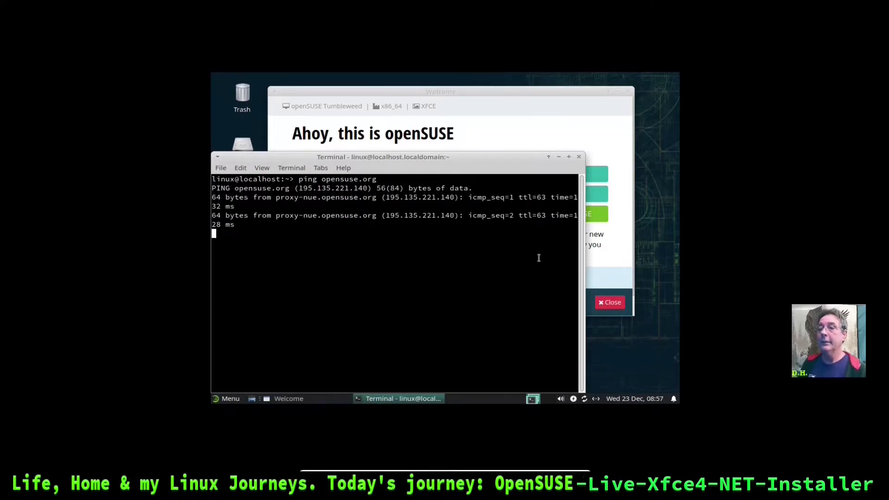
key("ctrl+c")
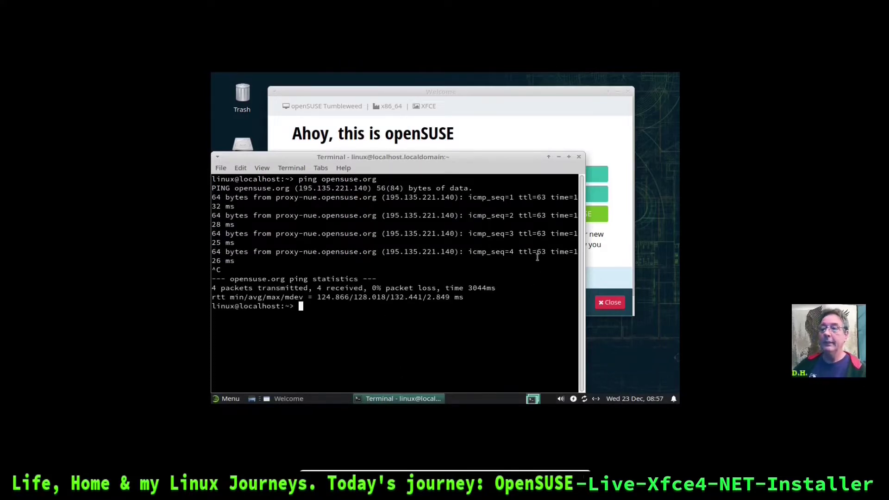
left_click(579, 157)
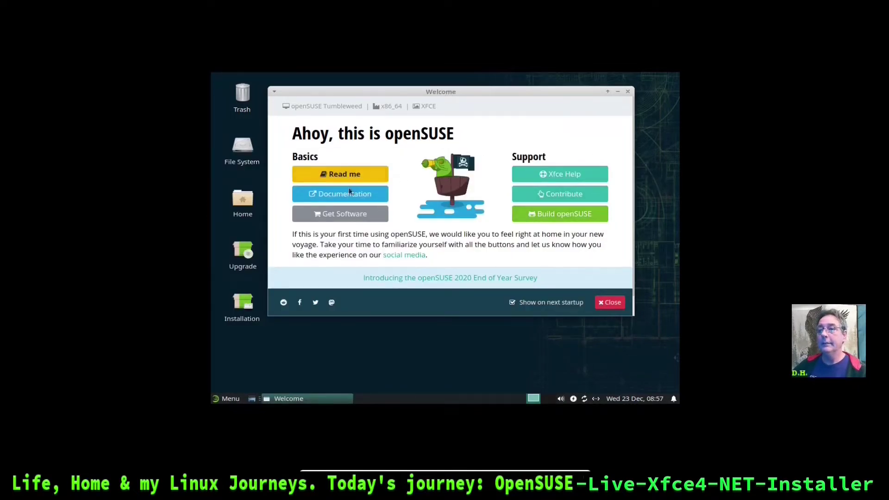
Close the Welcome window and move the Installation icon to the desktop's top right
left_click(611, 303)
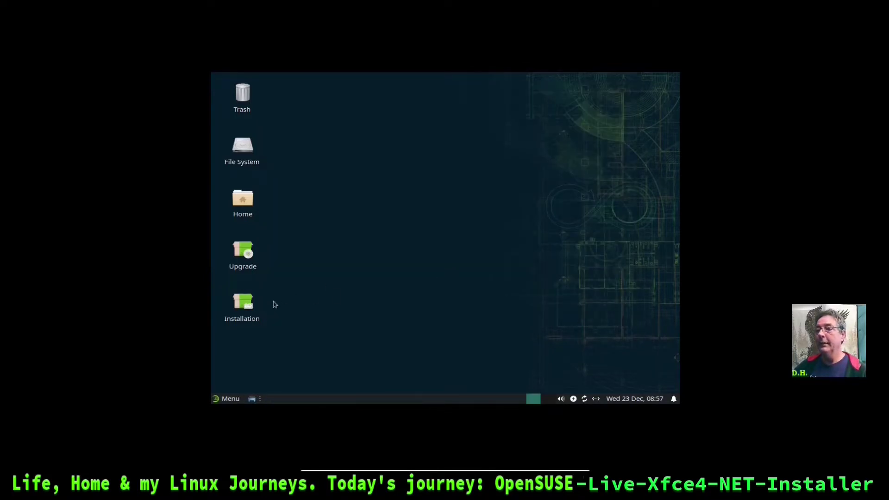
left_click_drag(242, 309, 597, 99)
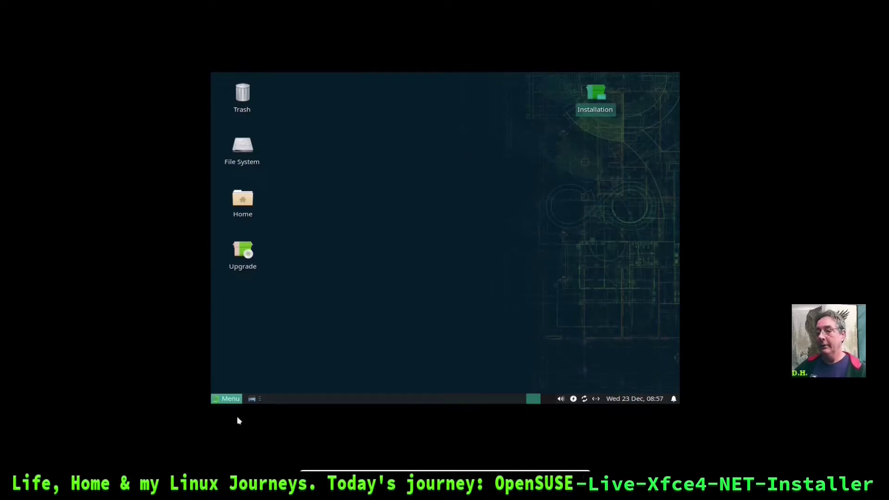
left_click(227, 399)
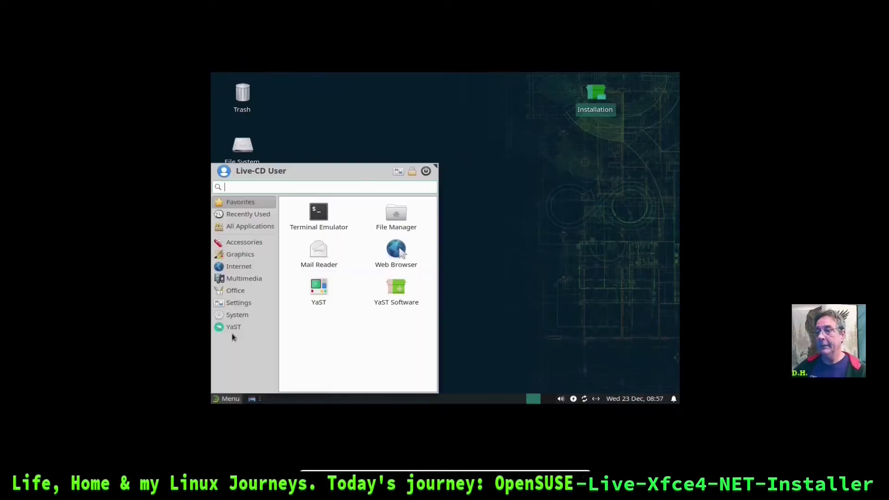
left_click(239, 303)
scroll(395, 297, "down", 2)
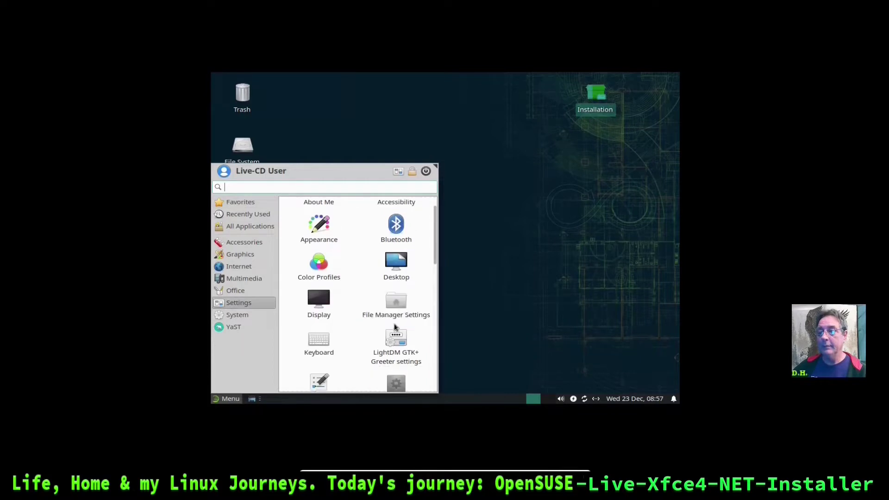
scroll(393, 321, "up", 2)
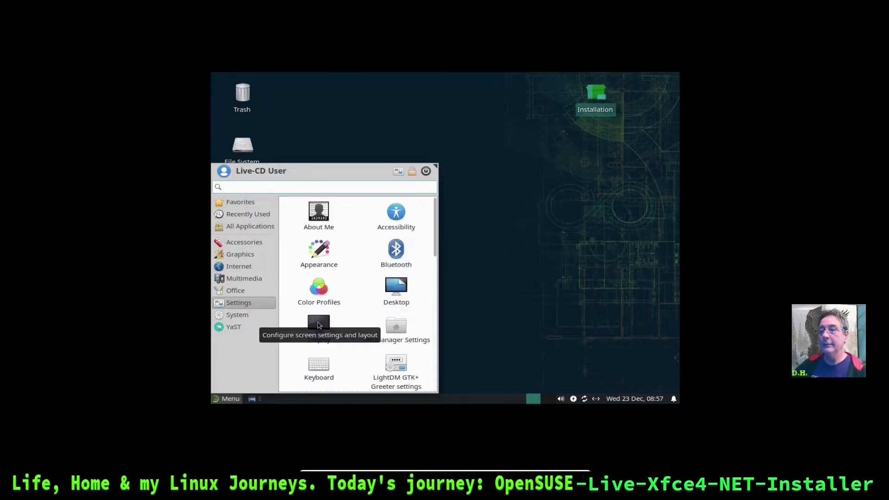
Set the display resolution to 1680x1050, keep it, and shift the Installation icon further right
left_click(318, 328)
left_click(592, 206)
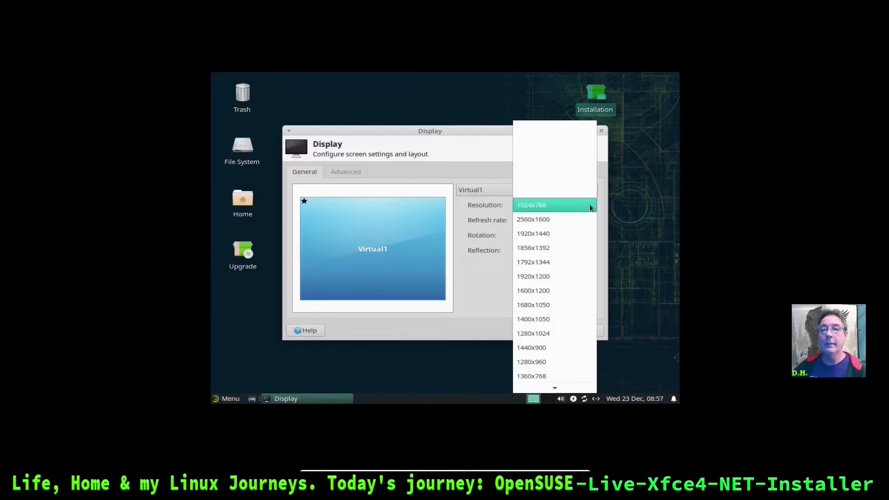
left_click(565, 303)
left_click(583, 267)
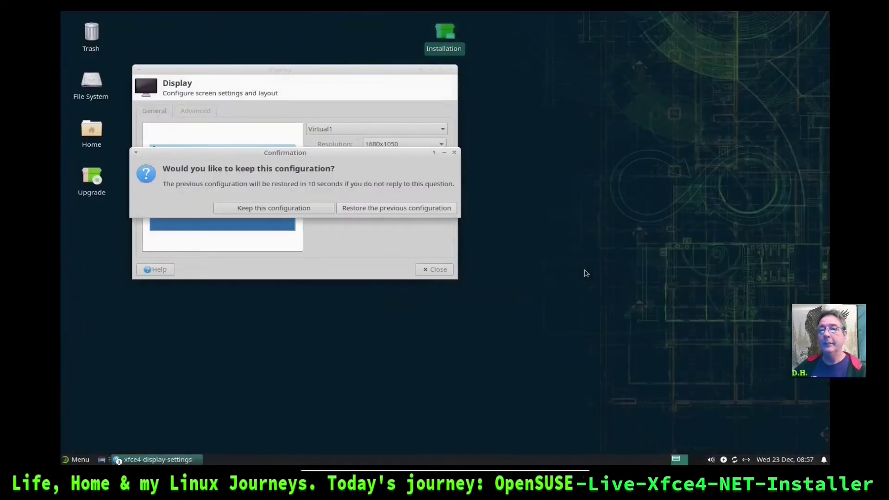
left_click(308, 208)
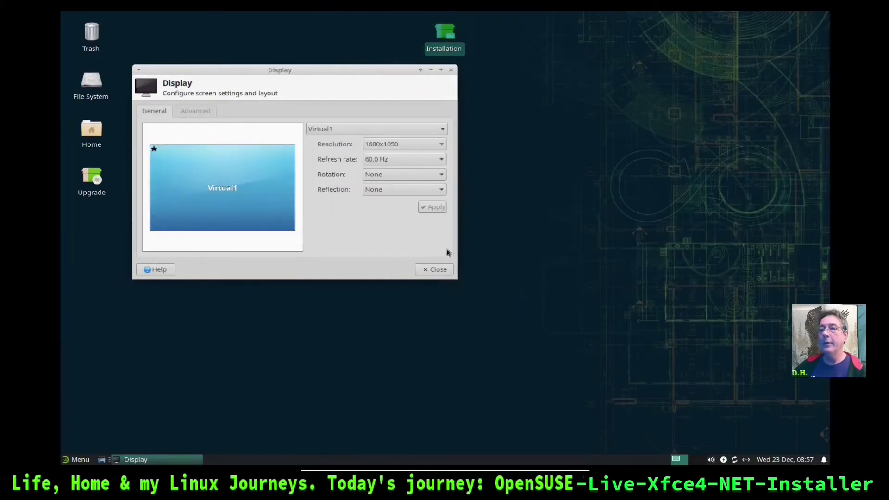
left_click(437, 270)
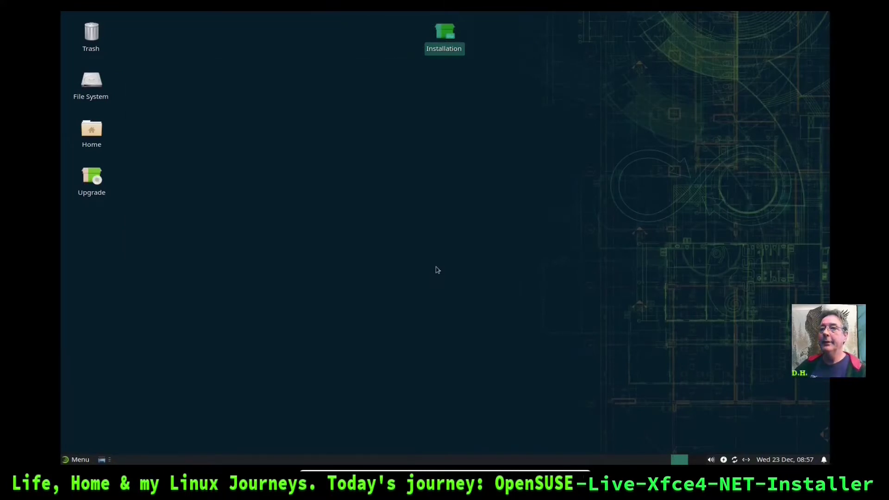
left_click_drag(445, 45, 697, 140)
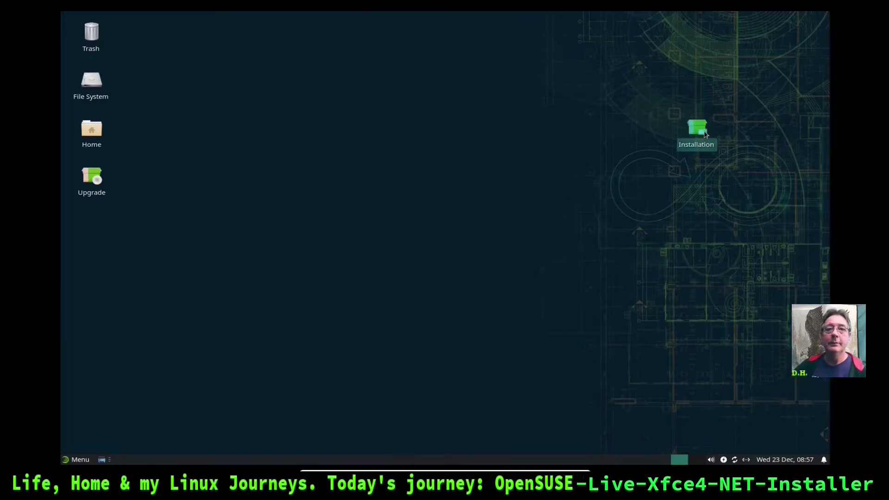
Launch the openSUSE installer from the Installation icon and move its YaST2 windows higher
double_click(696, 132)
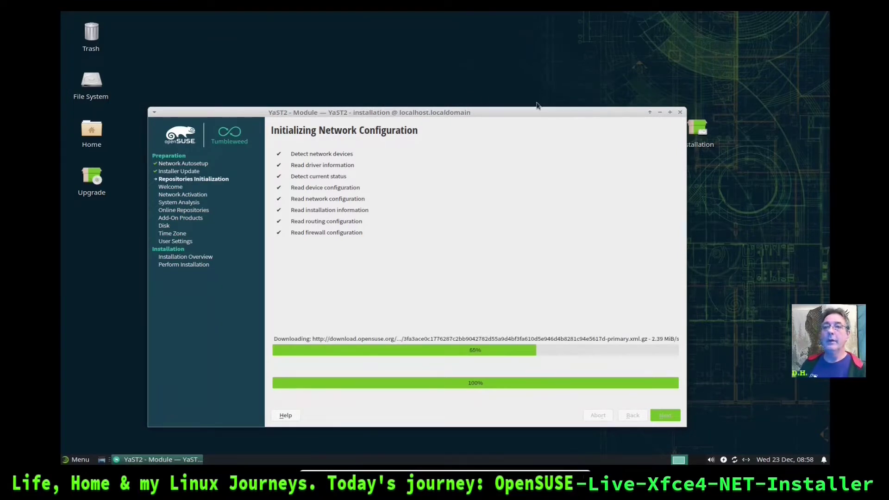
left_click_drag(536, 113, 543, 83)
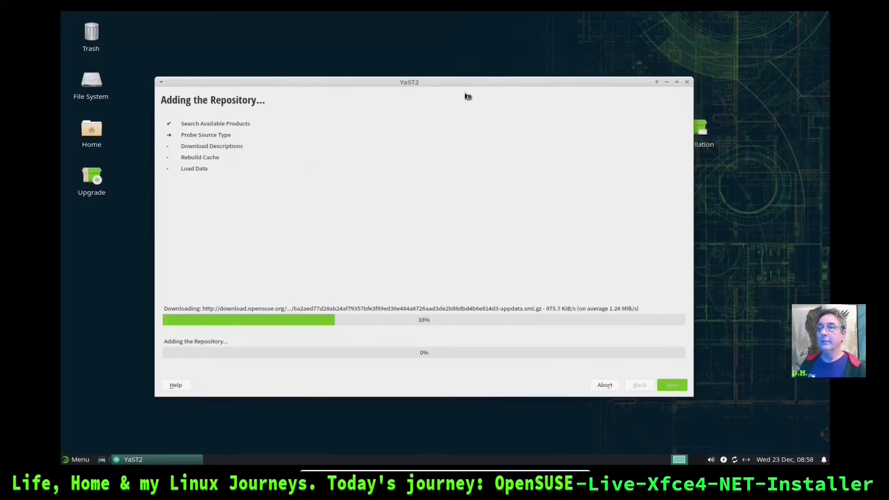
left_click_drag(462, 85, 478, 54)
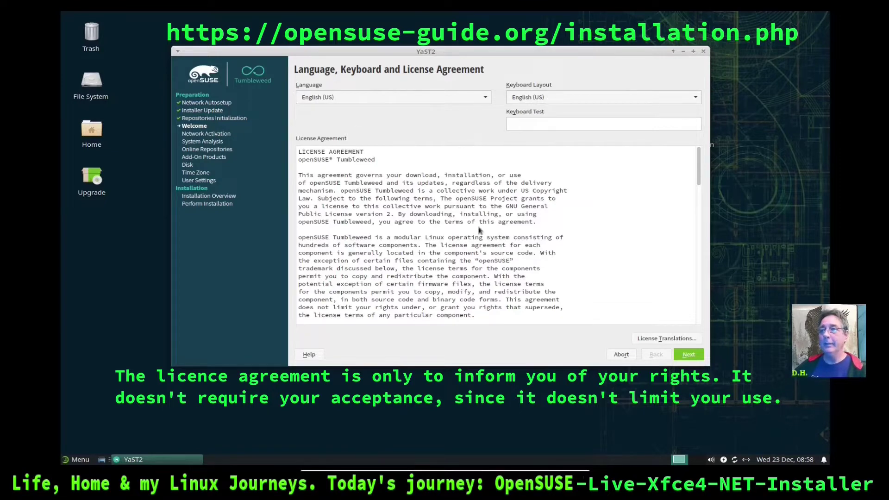
Accept the Language, Keyboard and License Agreement page with English (US) and let System Probing finish
left_click_drag(698, 178, 688, 335)
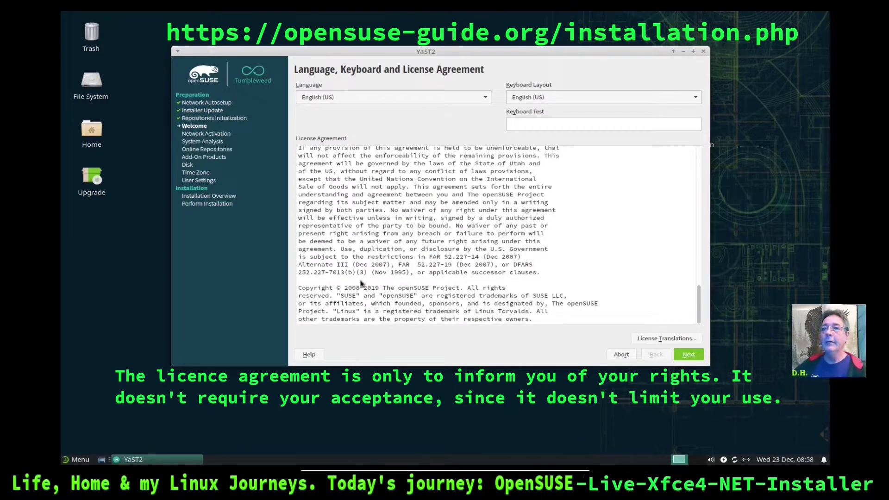
left_click(554, 122)
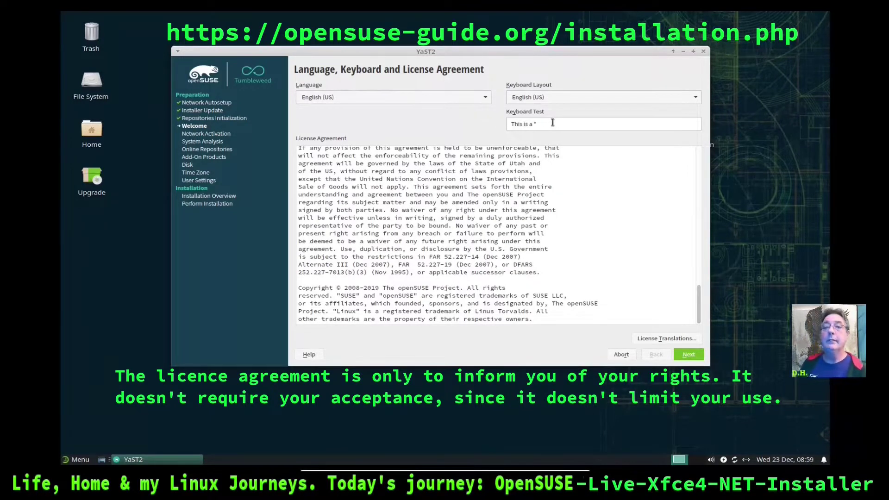
left_click(689, 354)
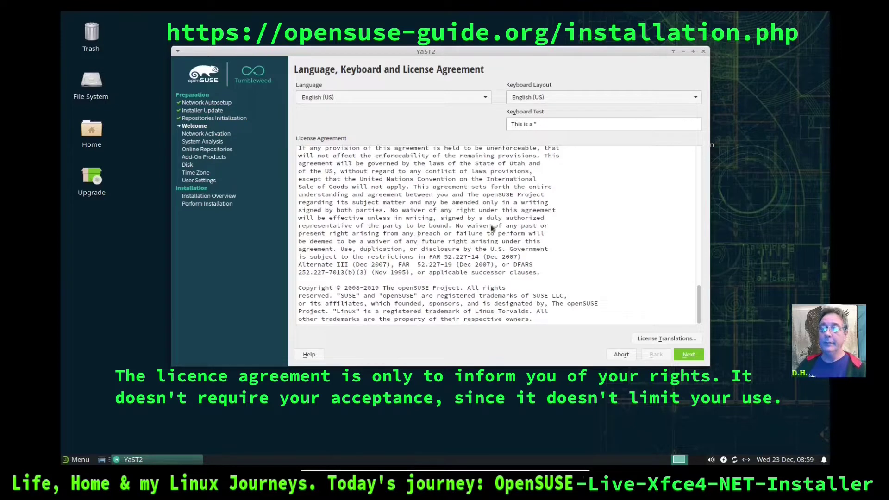
left_click(680, 354)
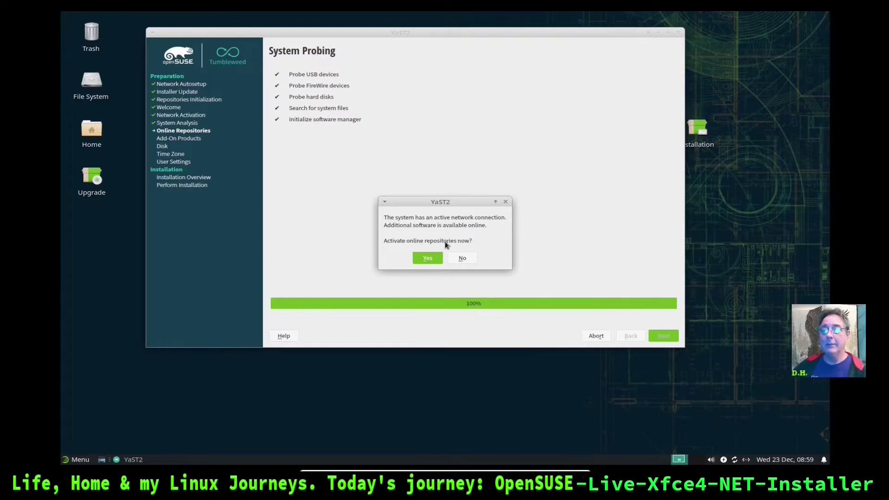
Activate the Main Update, OSS and NON-OSS online repositories with their default selections
left_click(427, 258)
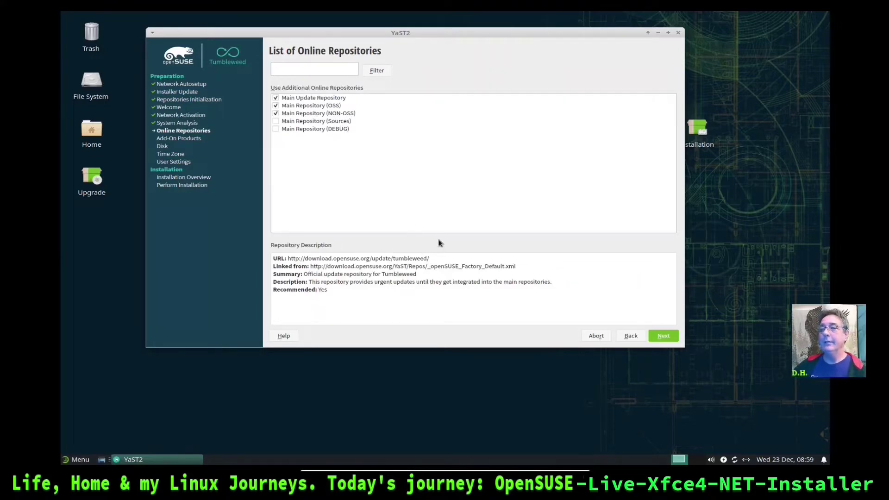
left_click(662, 336)
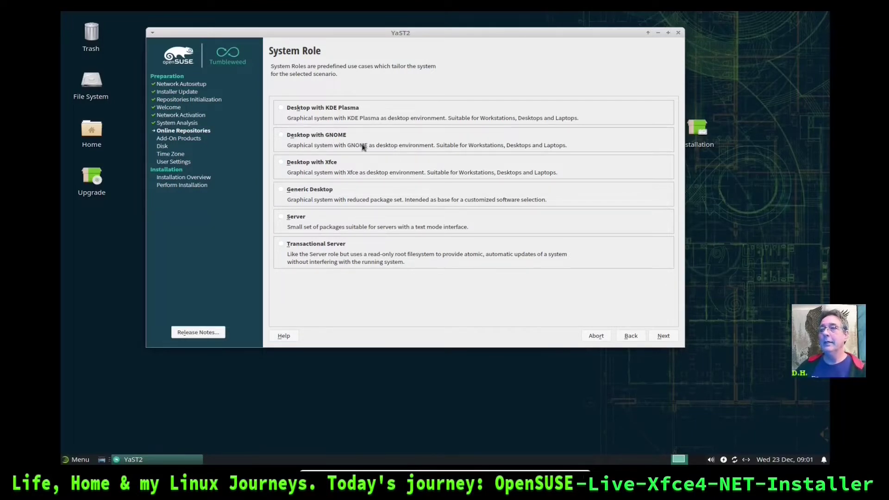
Pick Desktop with Xfce as the system role and continue to partitioning
left_click(281, 163)
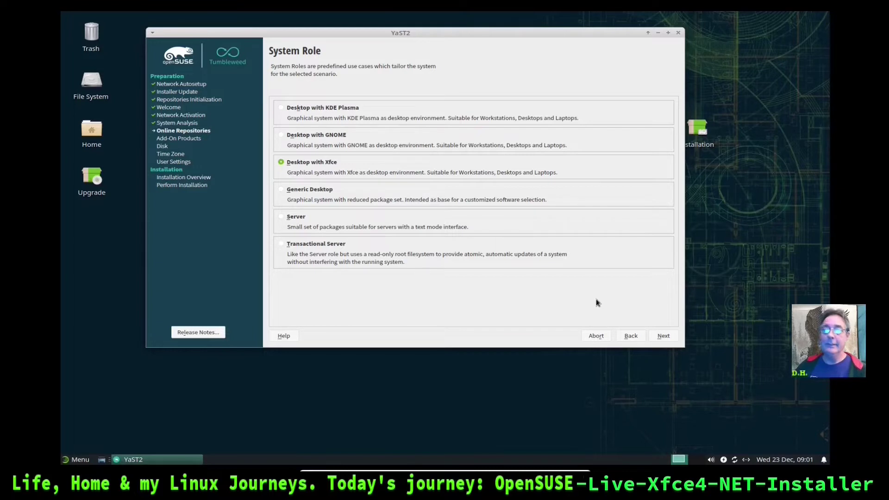
left_click(665, 337)
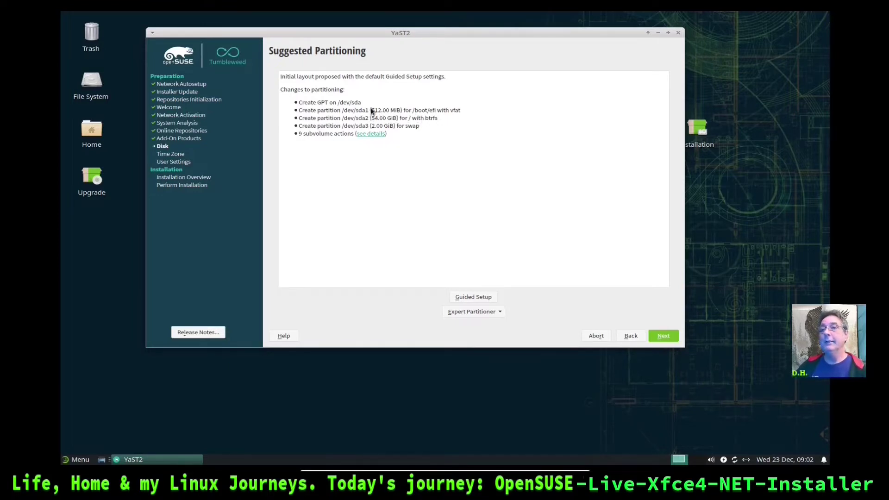
Open the Expert Partitioner with existing partitions and start adding a partition on /dev/sda
left_click_drag(371, 111, 390, 110)
left_click(407, 151)
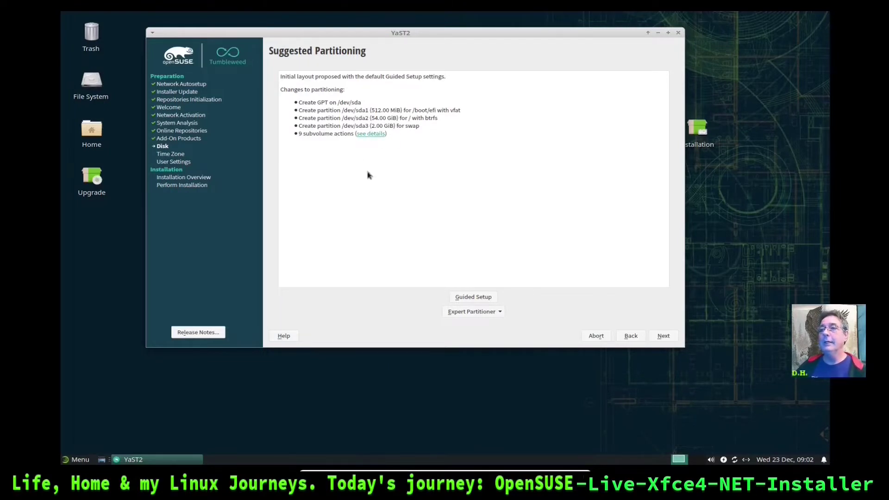
left_click(499, 313)
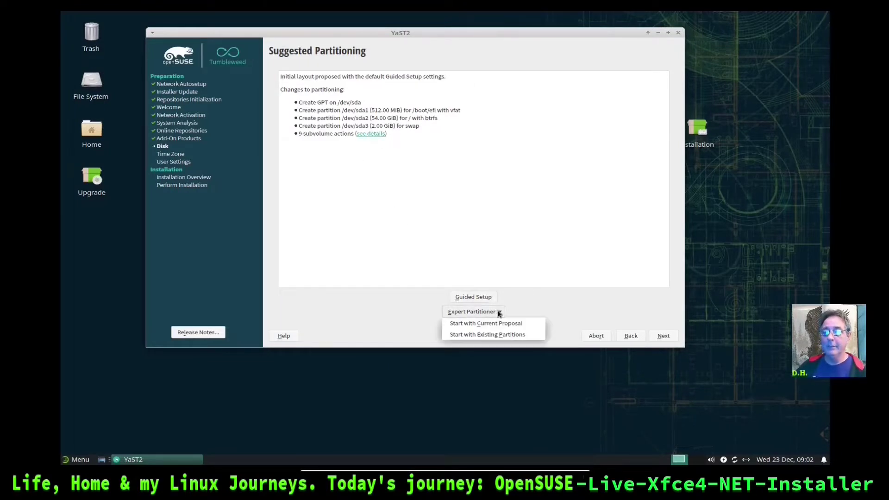
left_click(495, 333)
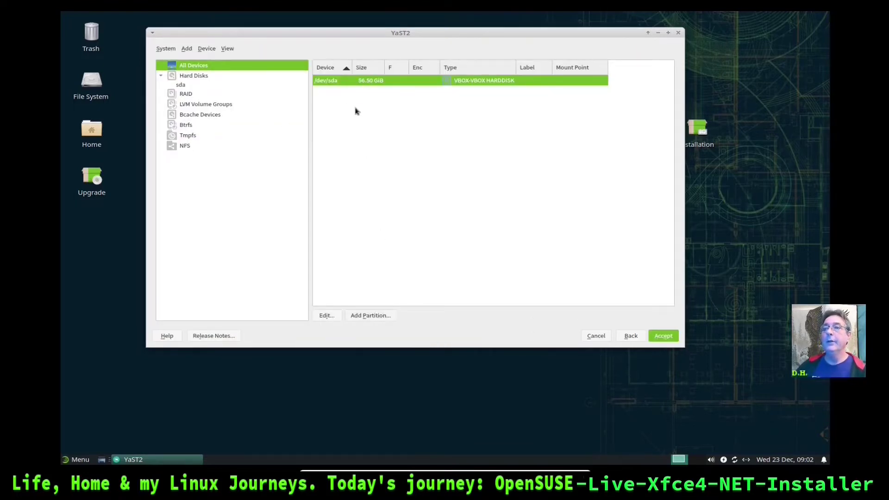
left_click(377, 315)
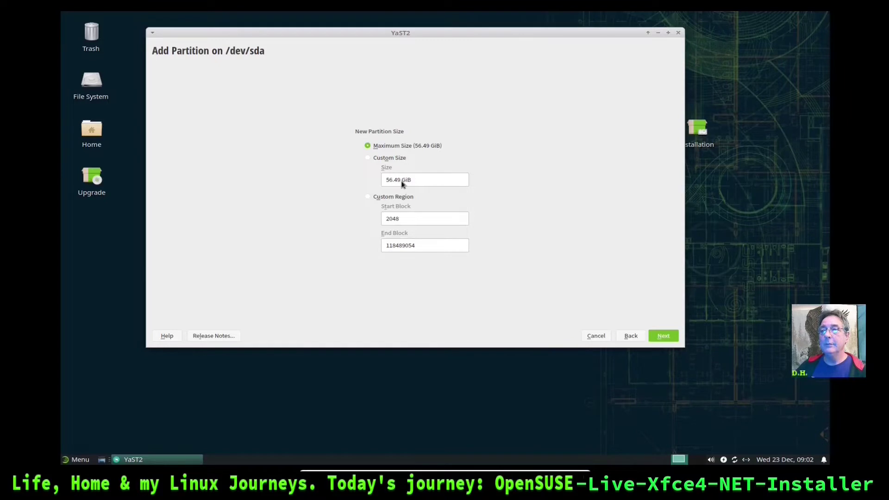
Size the new /dev/sda partition to 512M and give it the EFI Boot Partition role
left_click(368, 157)
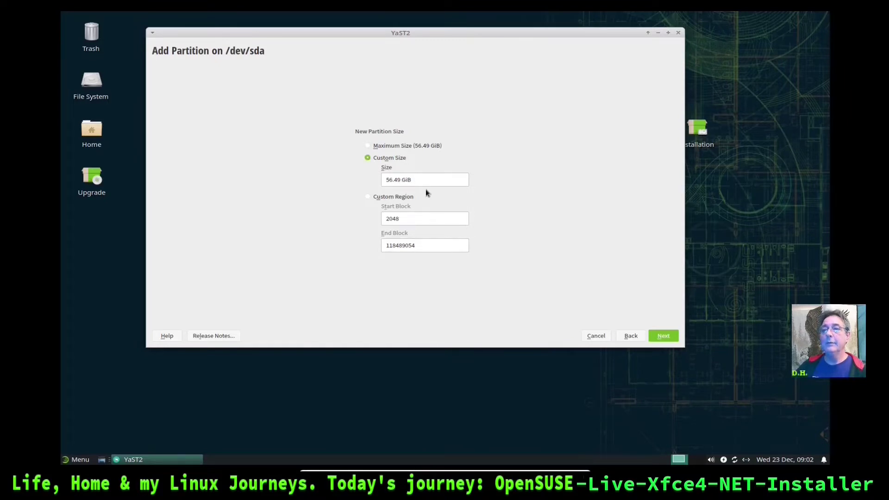
left_click_drag(413, 183, 378, 181)
type("512M")
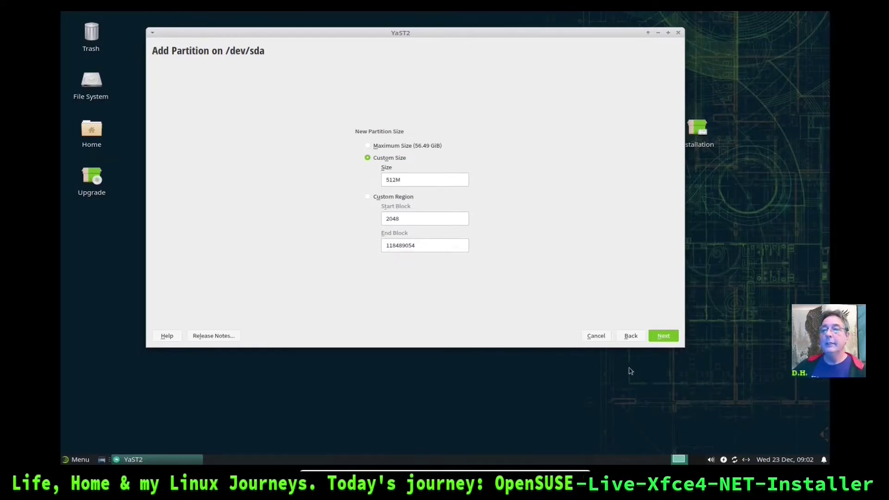
left_click(662, 335)
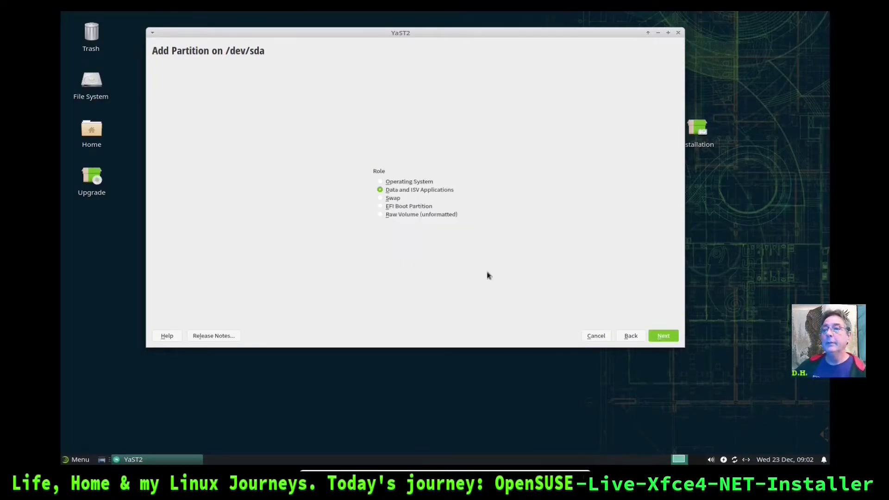
left_click(380, 206)
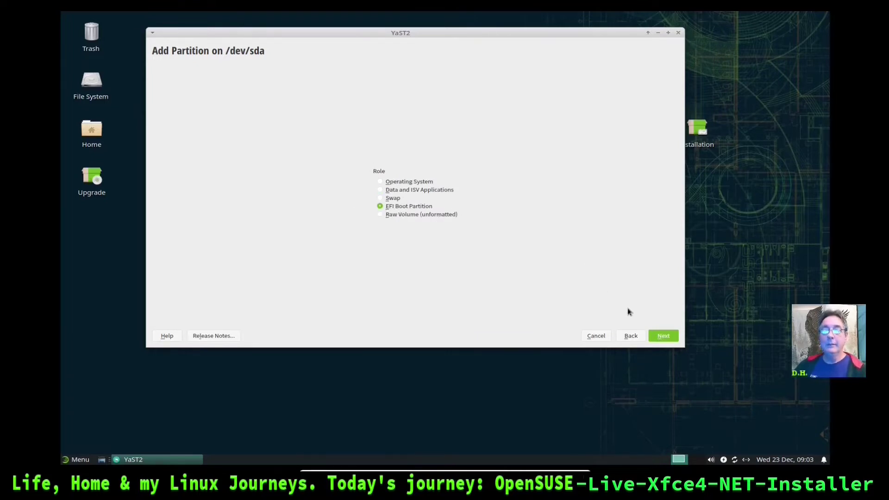
left_click(658, 337)
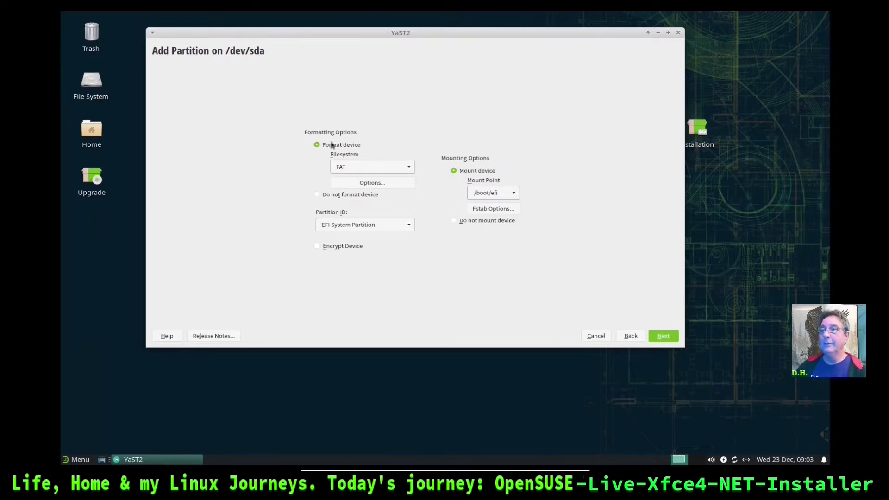
Keep FAT as the filesystem and create the 0.50 GiB sda1 partition at /boot/efi
left_click(410, 168)
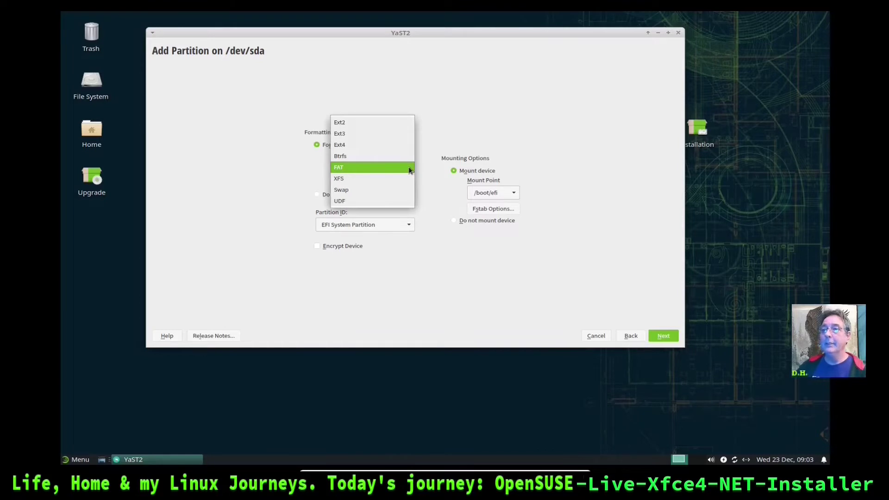
left_click(409, 170)
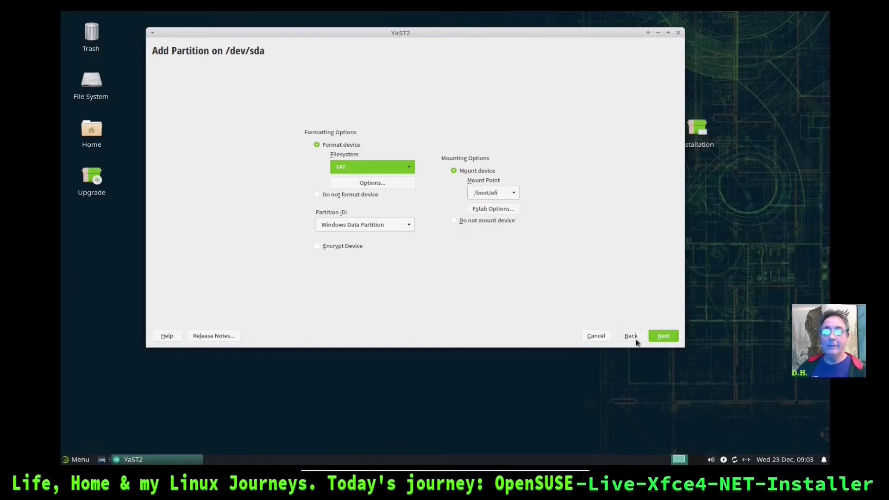
left_click(661, 336)
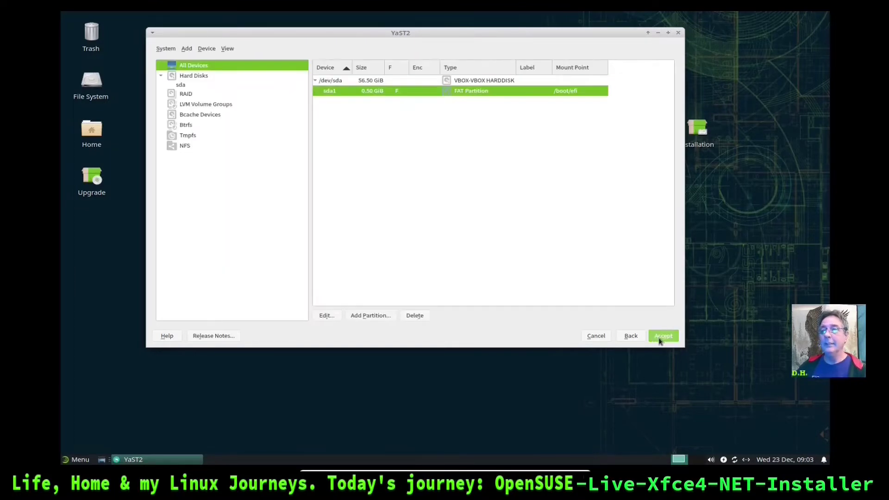
Add a custom-size partition on /dev/sda, trying 8196 and dismissing the invalid-size error
left_click(383, 80)
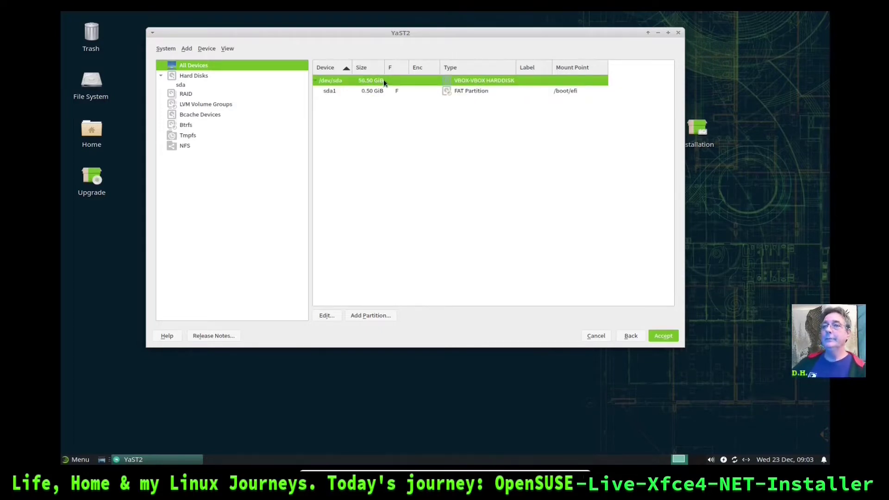
left_click(363, 314)
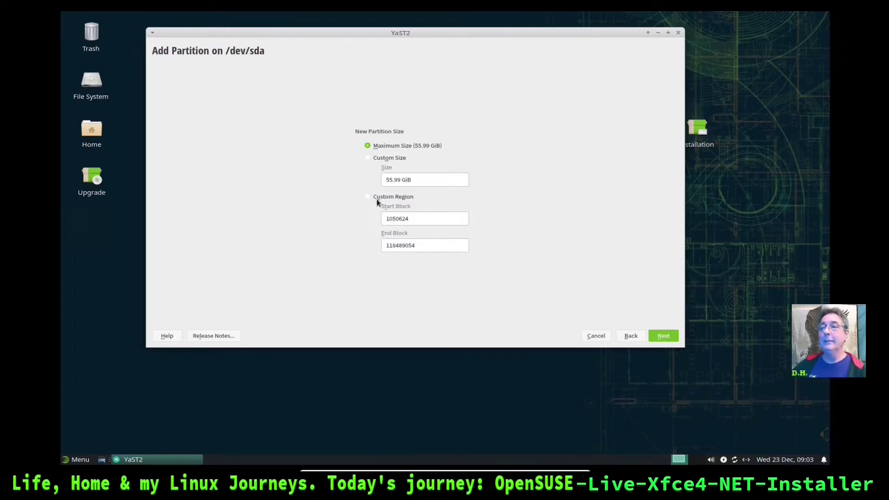
left_click(367, 158)
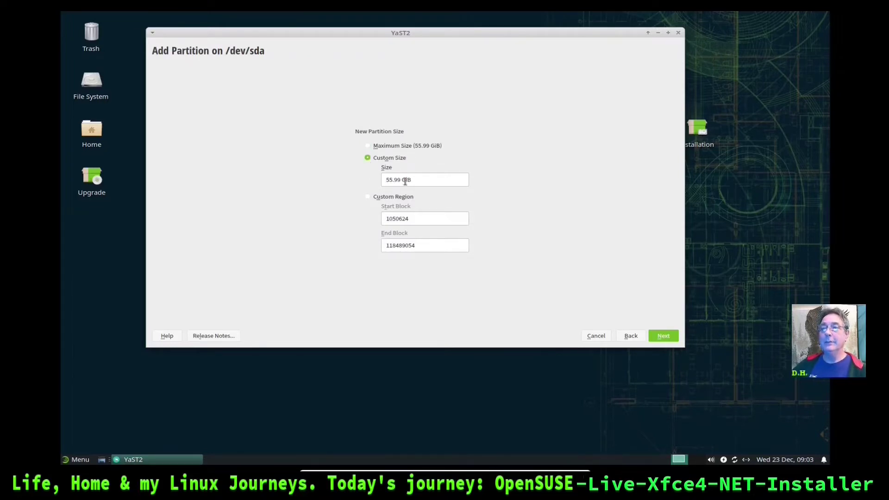
left_click_drag(401, 181, 375, 181)
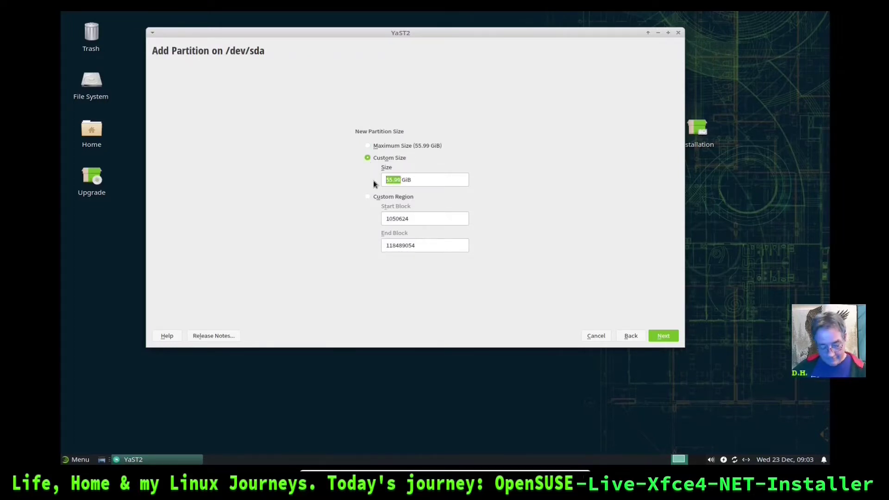
type("8196")
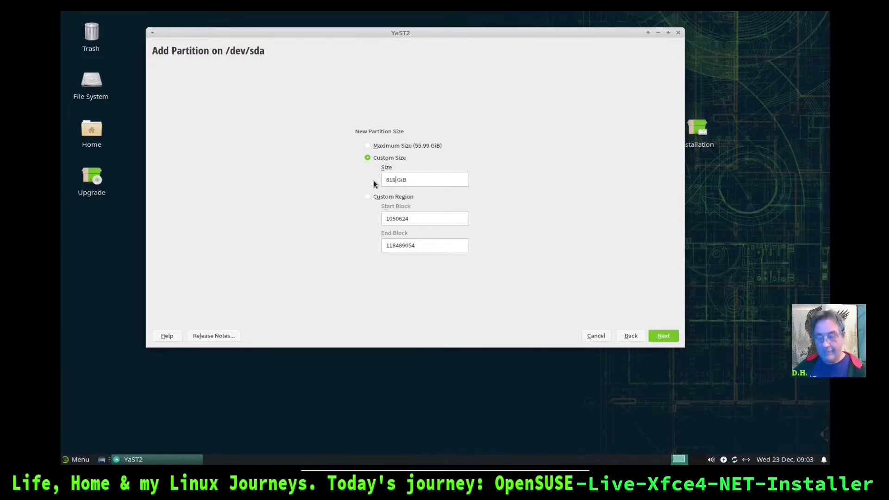
left_click(654, 339)
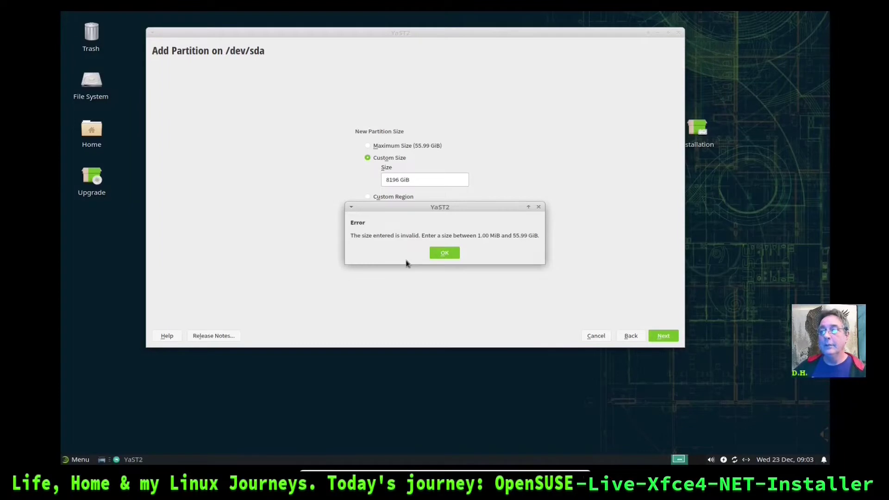
left_click(441, 254)
Re-enter the size as 6G and create the partition with the Swap role
left_click(417, 179)
key("BackSpace")
key("BackSpace")
key("BackSpace")
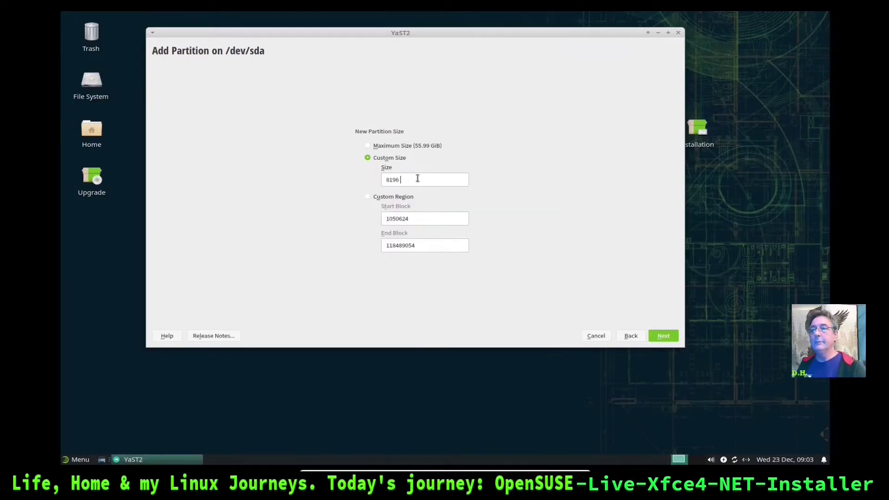
key("BackSpace")
key("BackSpace")
key("BackSpace")
key("BackSpace")
key("BackSpace")
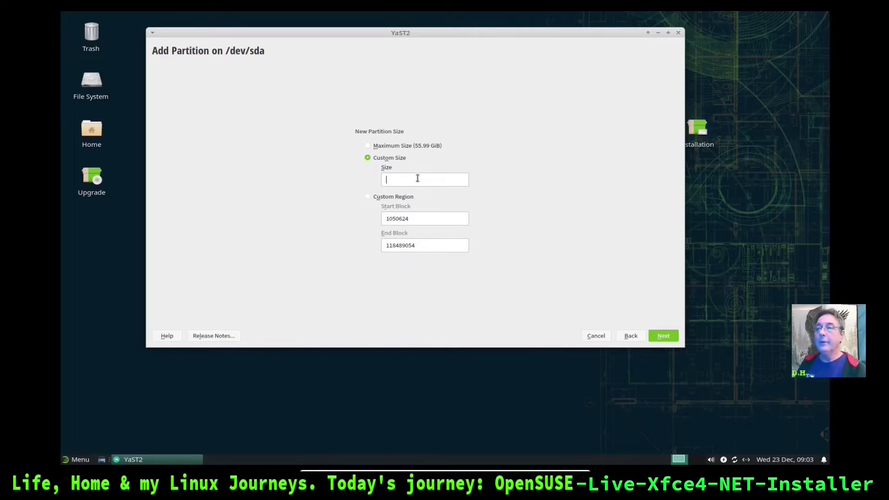
type("6G")
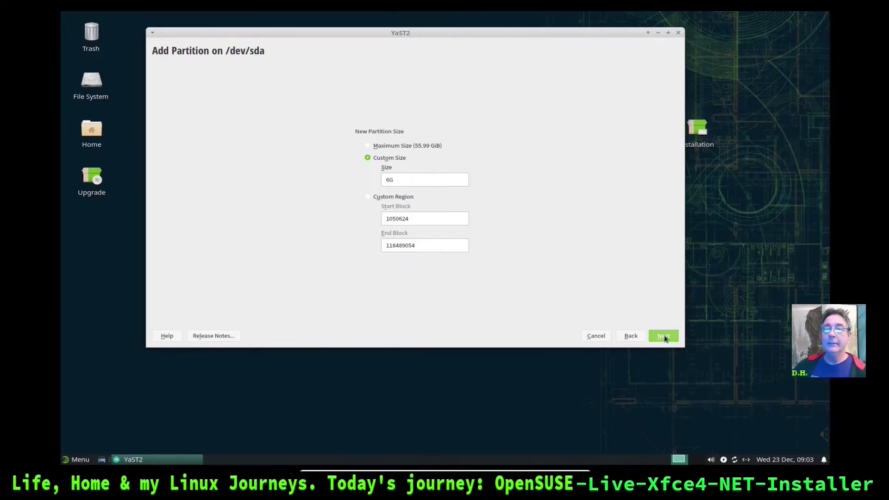
left_click(663, 337)
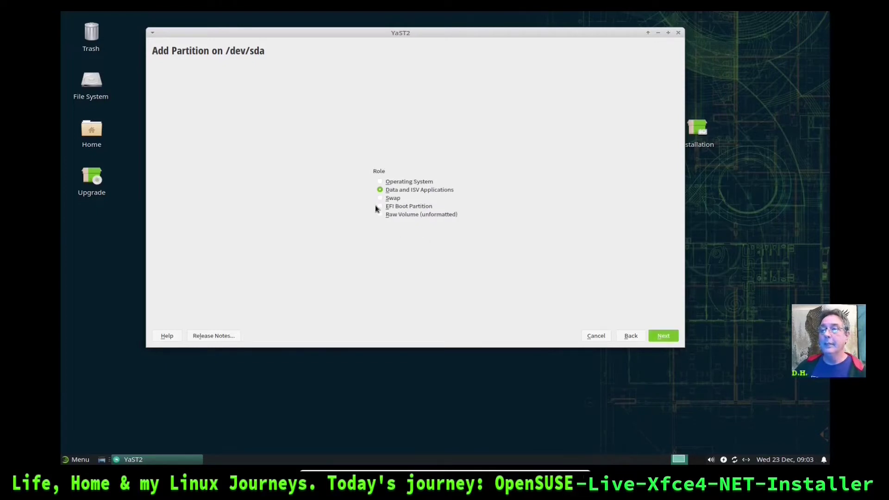
left_click(379, 197)
left_click(656, 336)
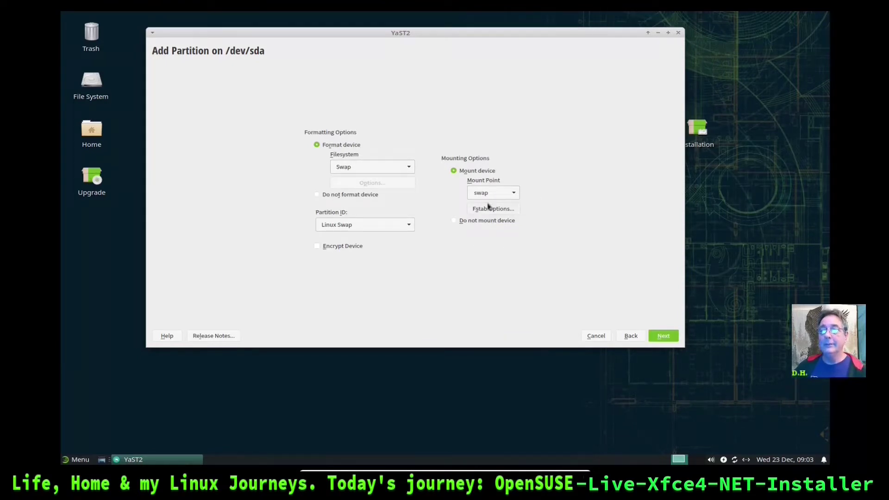
left_click(664, 336)
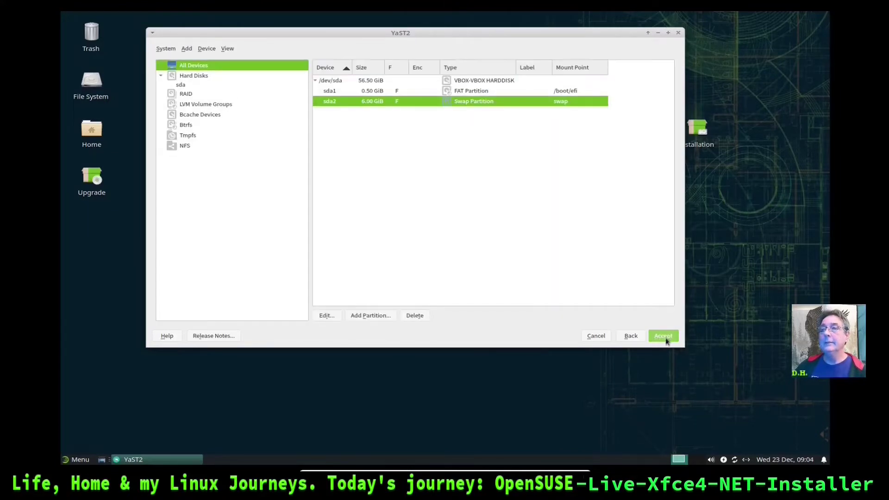
Start a new /dev/sda partition with a custom size of 20.99 GiB
left_click(380, 81)
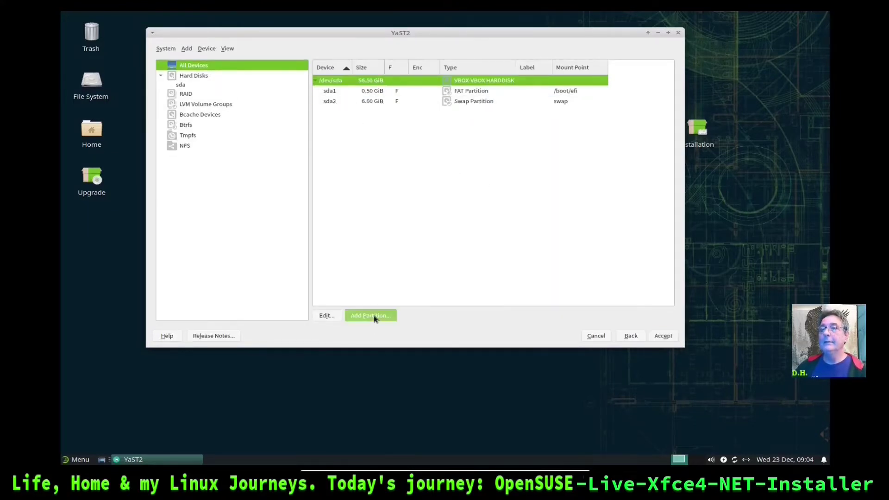
left_click(373, 316)
left_click(369, 160)
double_click(391, 180)
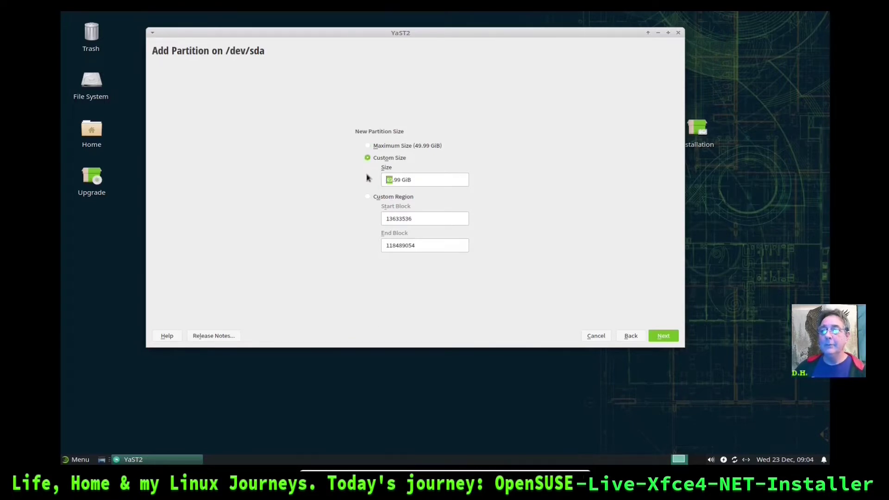
type("20")
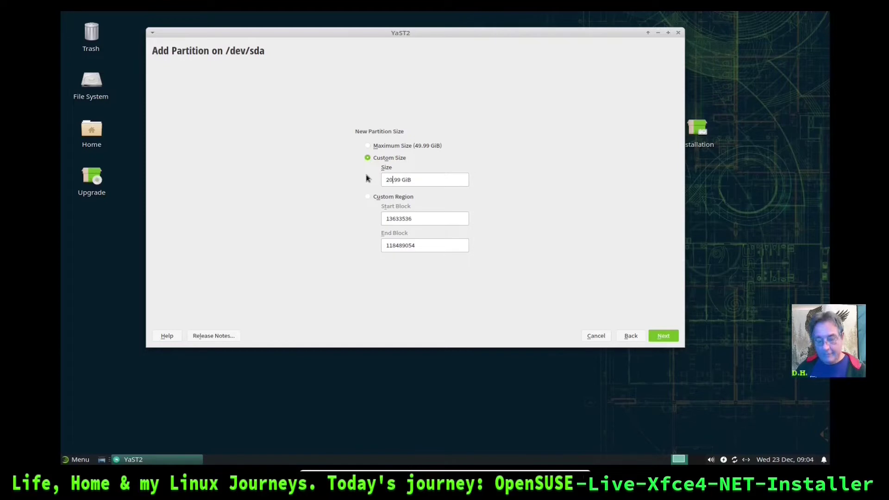
left_click(663, 336)
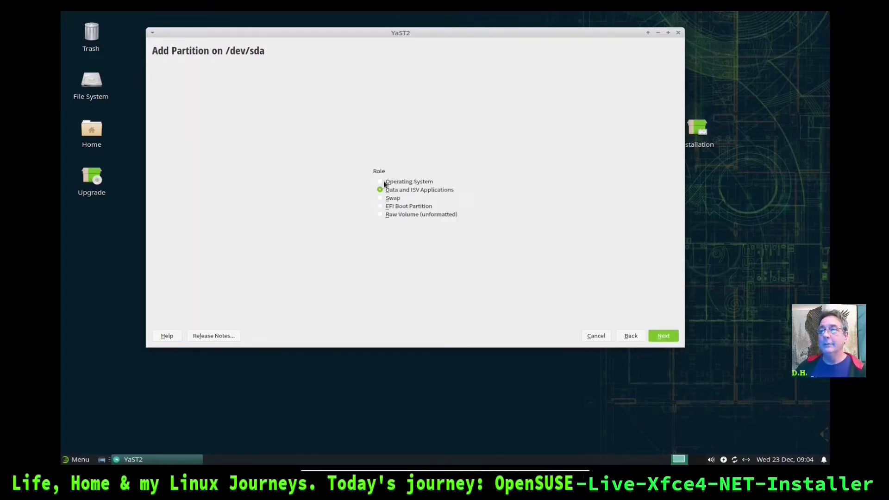
Give it the Operating System role with Btrfs and Linux partition ID, mounted at /
left_click(380, 182)
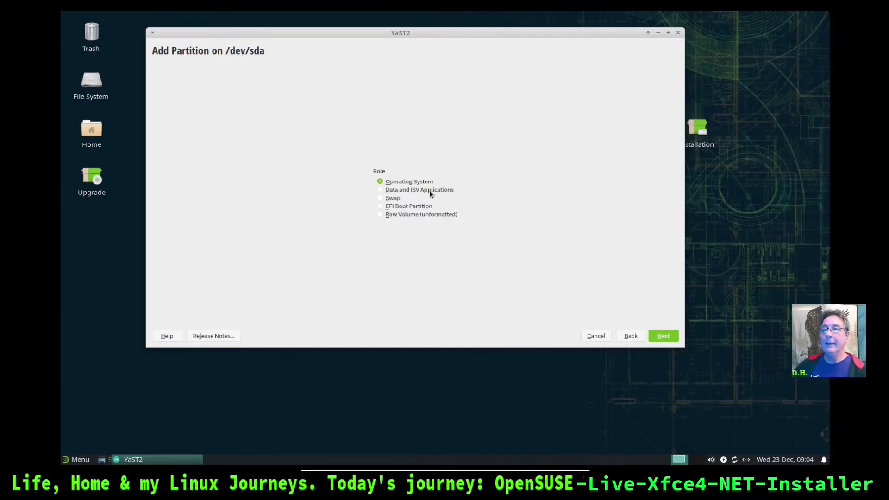
left_click(656, 338)
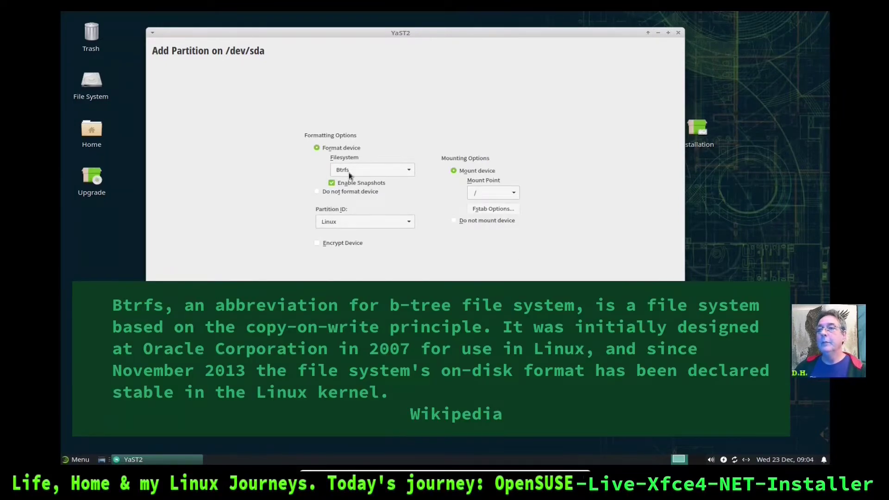
left_click(408, 170)
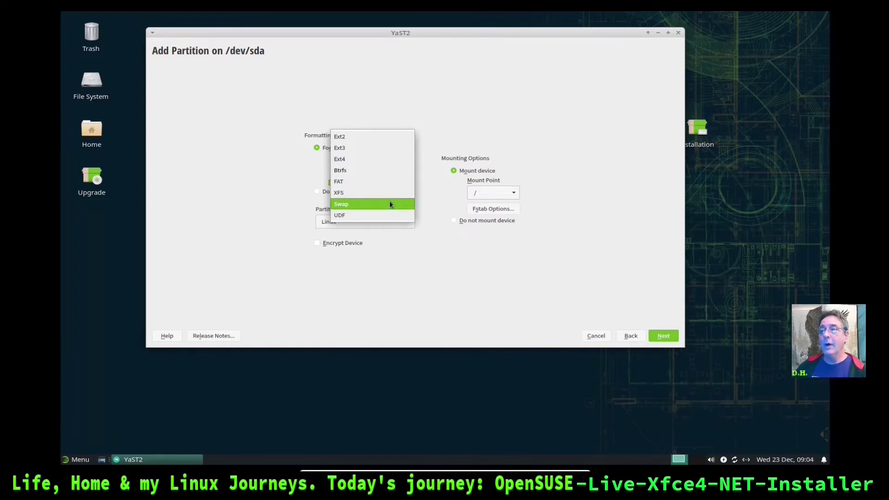
left_click(377, 168)
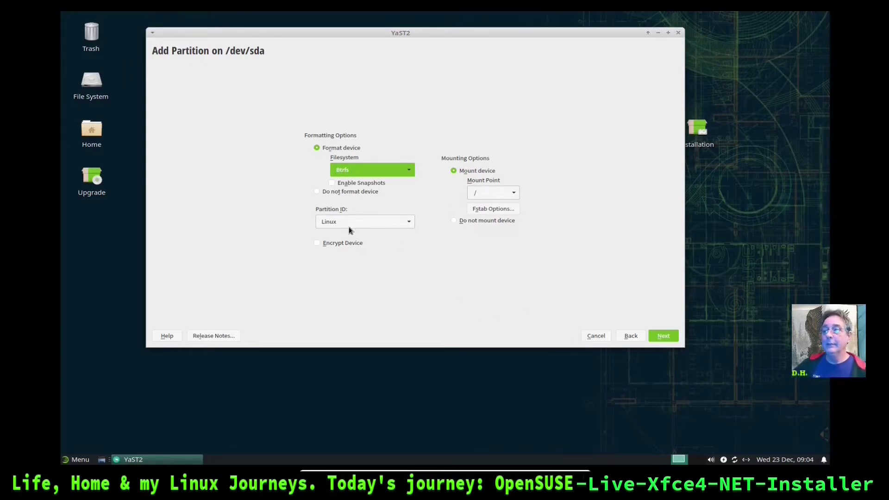
left_click(409, 225)
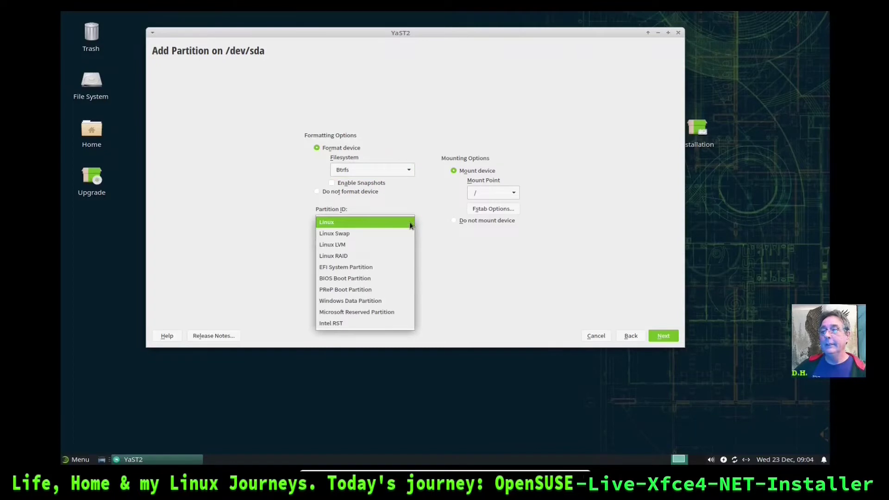
left_click(409, 223)
left_click(665, 335)
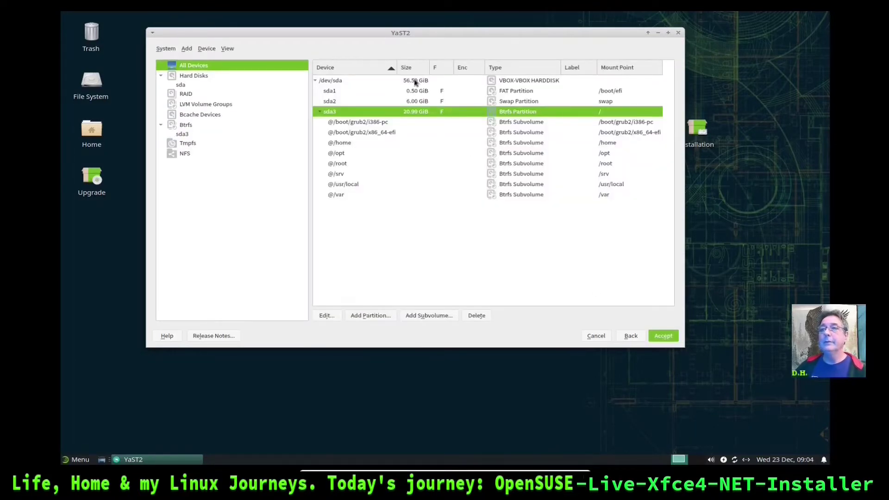
left_click(415, 81)
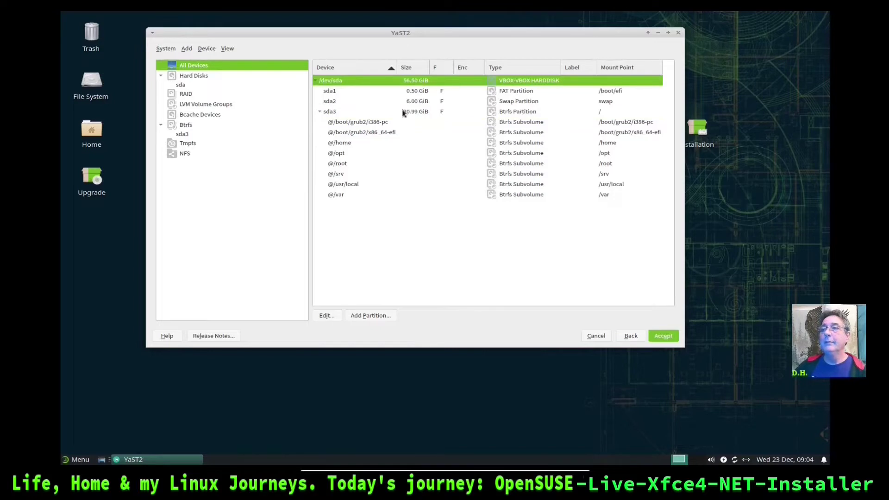
Add a maximum-size Data and ISV Applications partition formatted XFS and mounted at /home
left_click(370, 315)
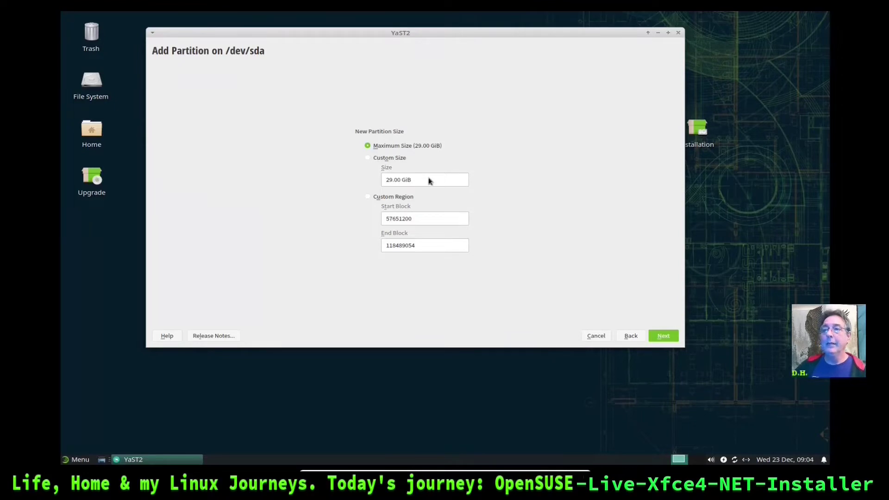
left_click(663, 338)
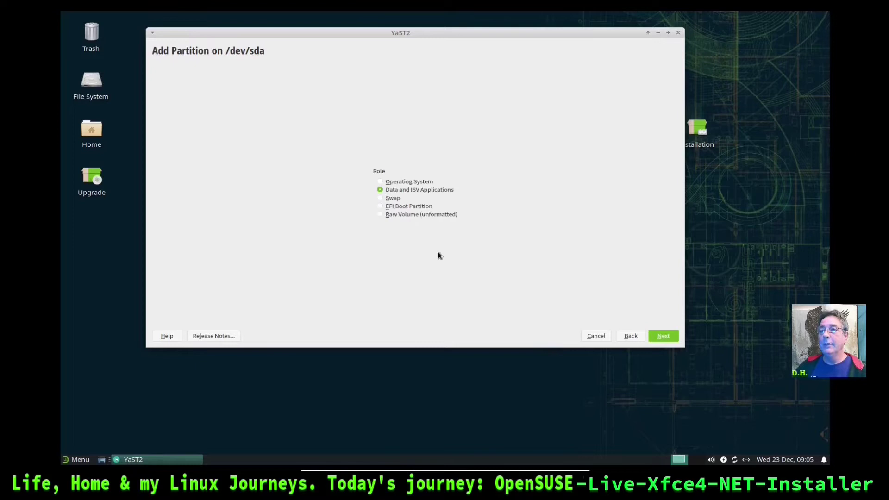
left_click(383, 215)
left_click(381, 190)
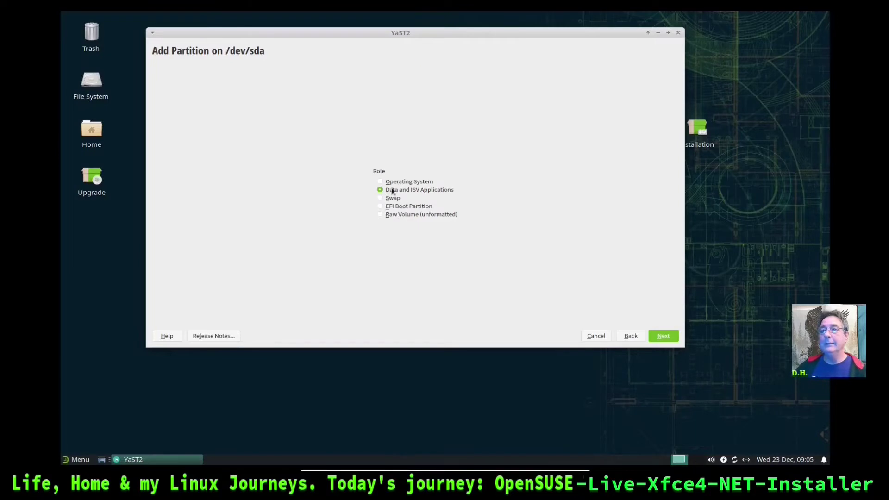
left_click(660, 338)
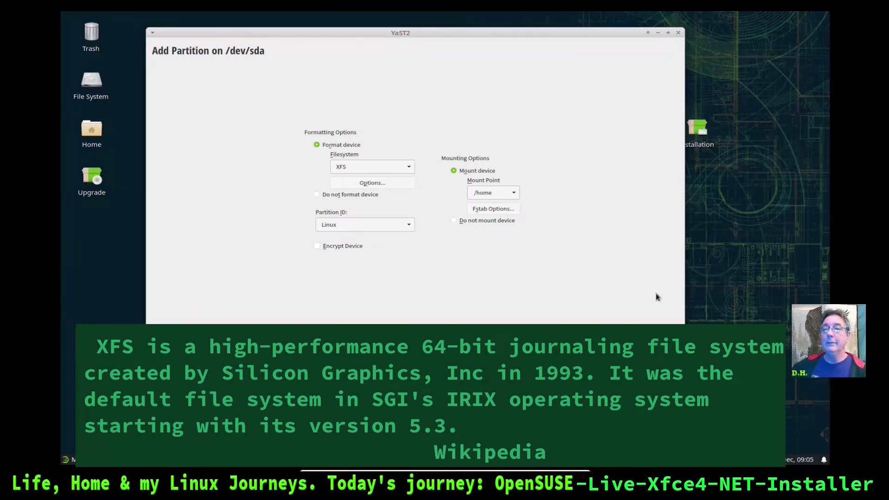
left_click(662, 336)
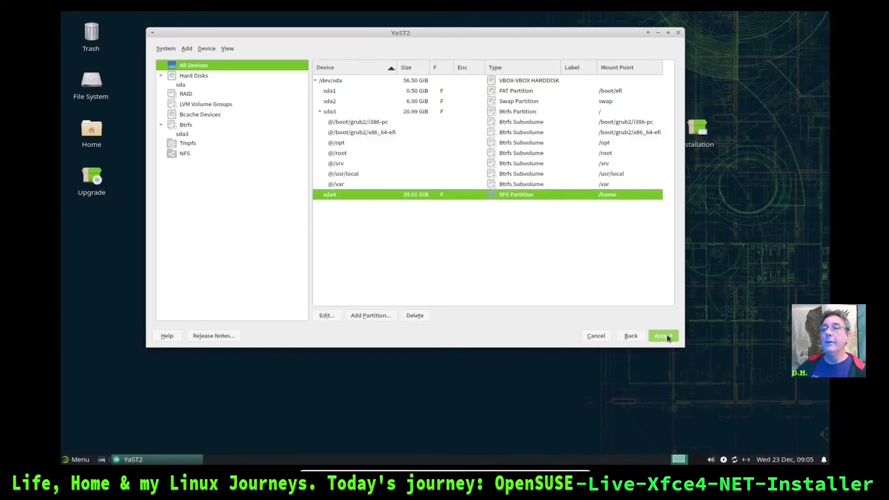
Review sda1–sda4, accept the layout, and continue past the Suggested Partitioning page
left_click(387, 91)
left_click(384, 100)
left_click(375, 110)
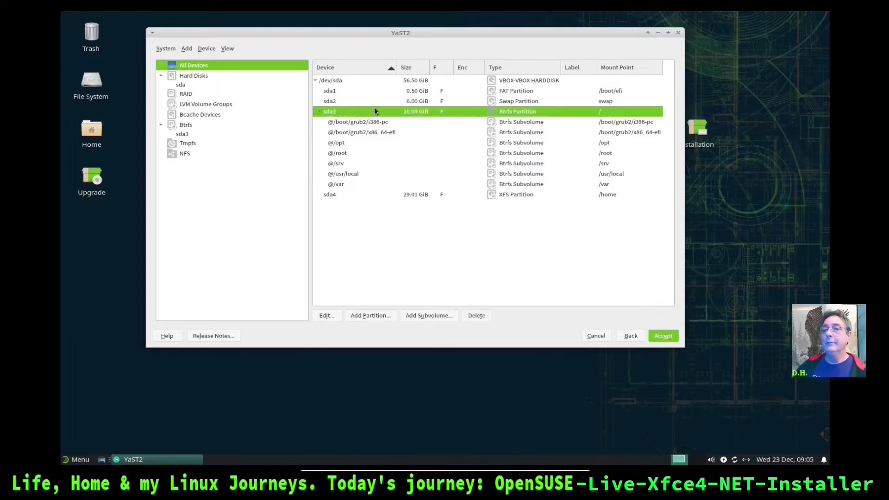
left_click(384, 196)
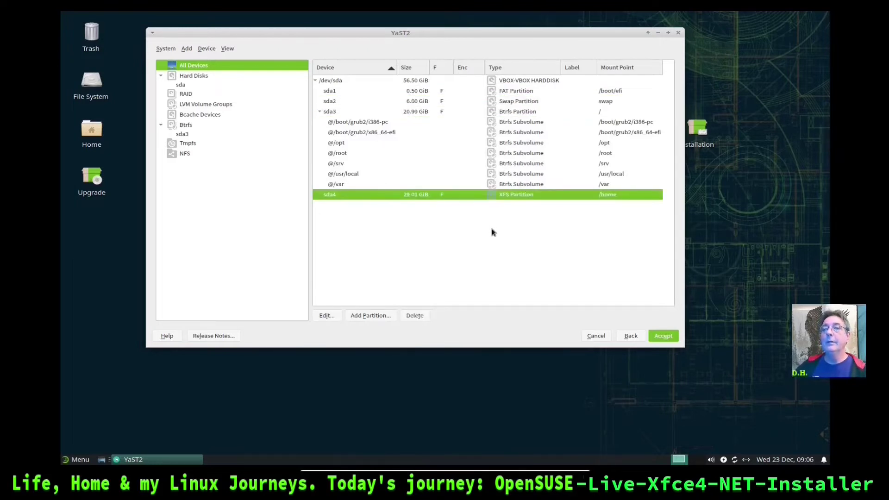
left_click(663, 336)
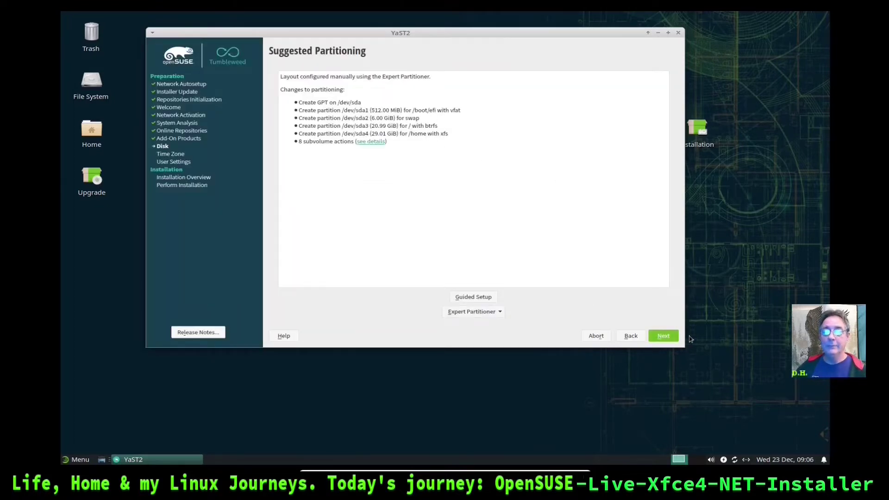
left_click(663, 337)
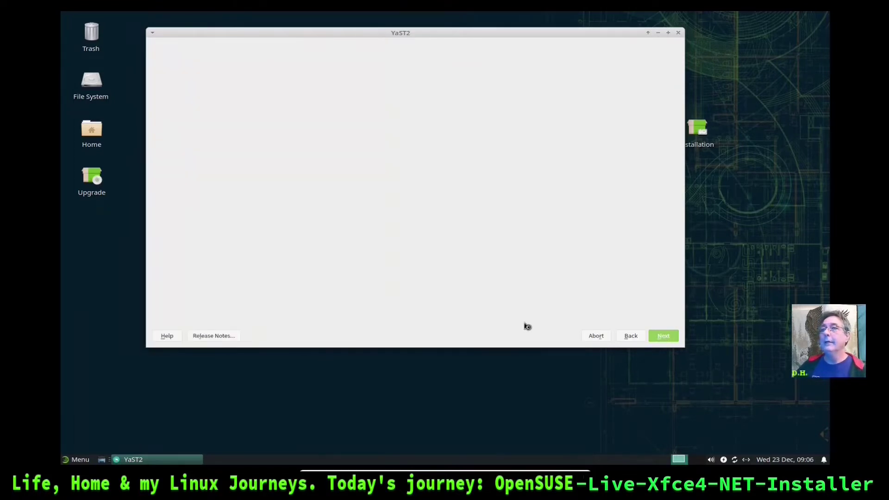
Set the installer's time zone to USA Central (Chicago)
left_click_drag(564, 36, 567, 45)
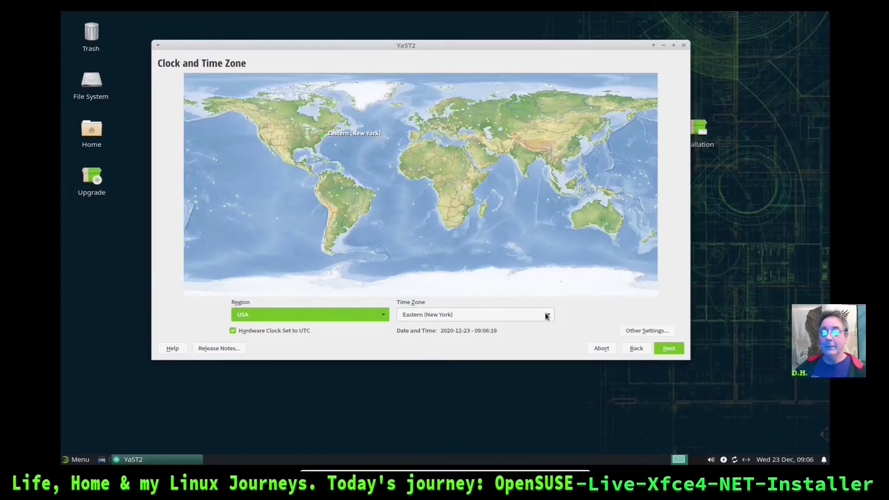
left_click(546, 315)
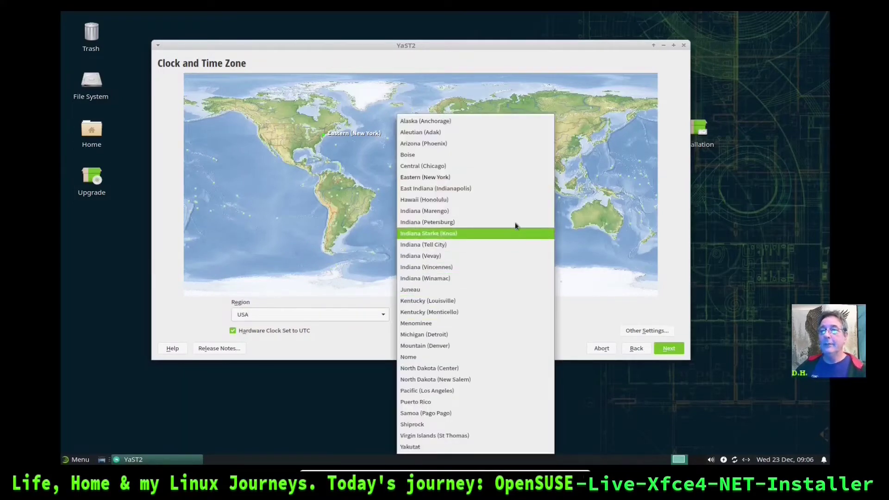
left_click(511, 168)
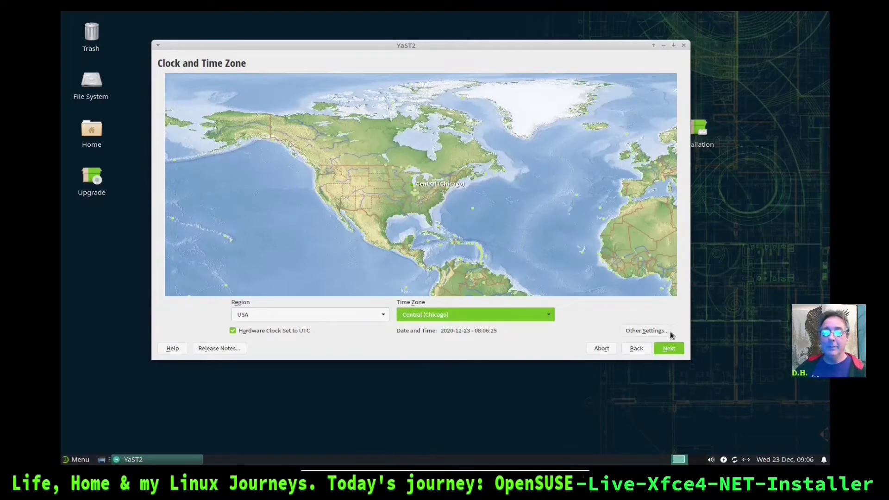
left_click(669, 351)
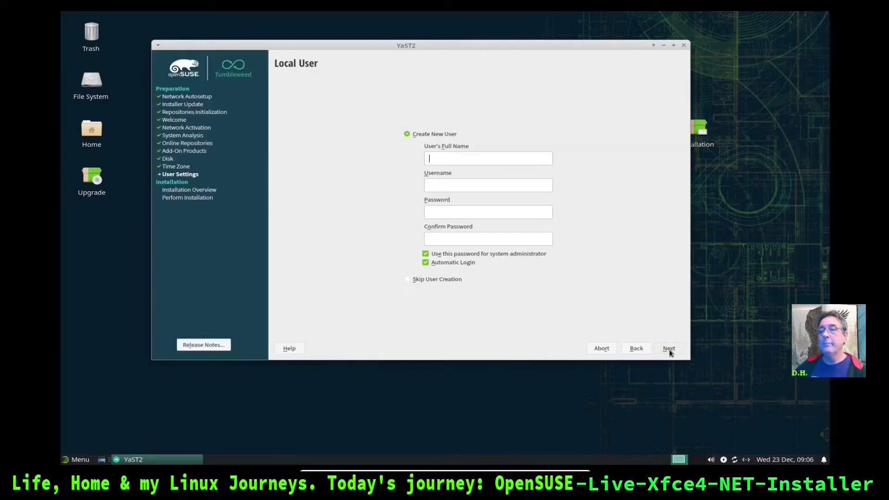
Return to the clock step, keep NTP time synchronization, and proceed to Local User
left_click(642, 344)
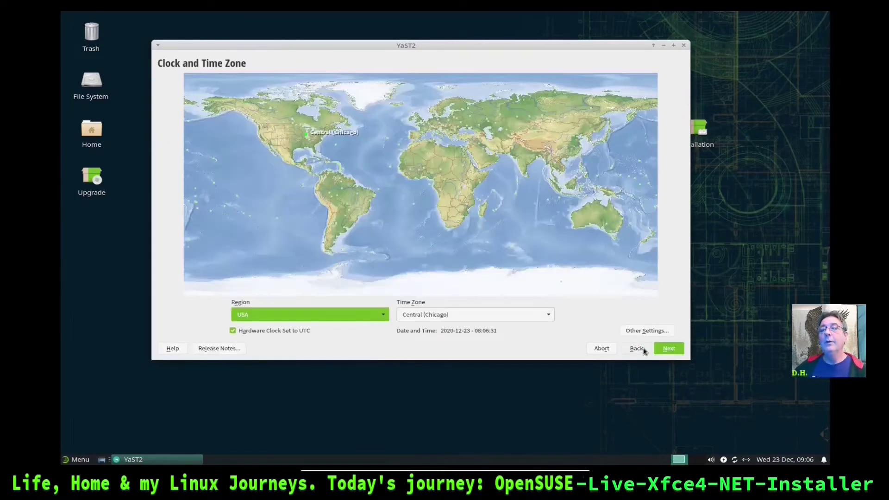
left_click(633, 330)
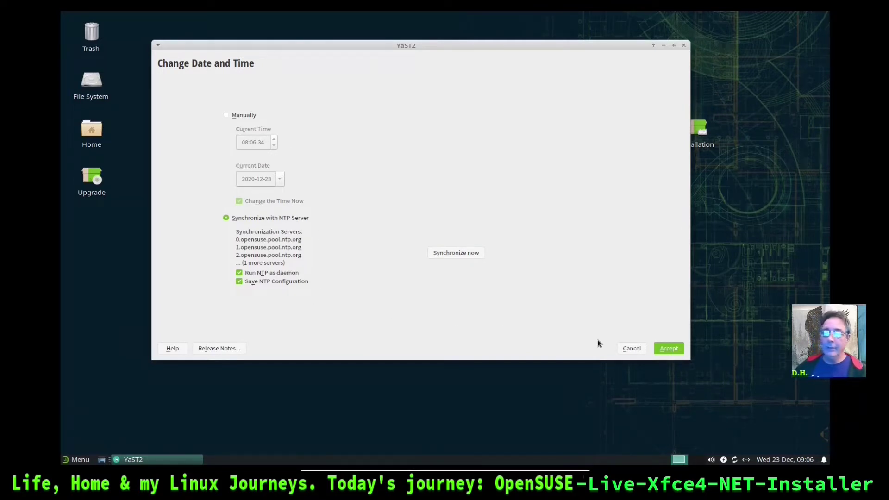
left_click(674, 348)
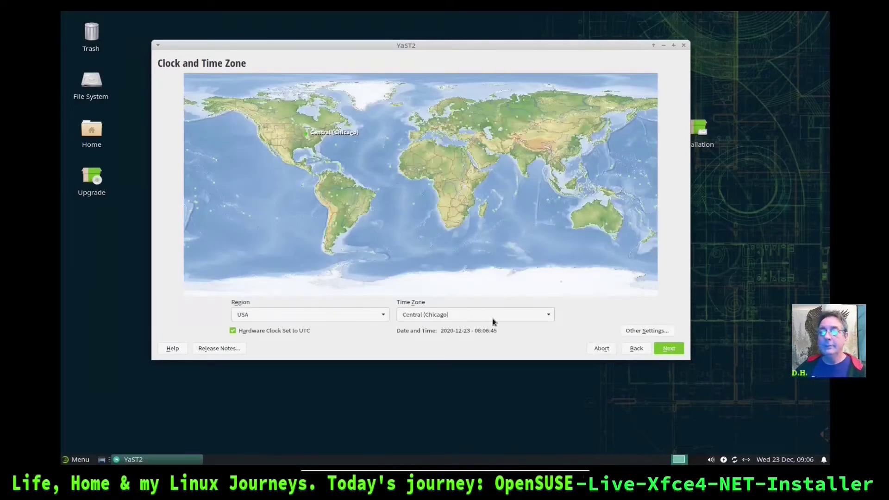
left_click(671, 349)
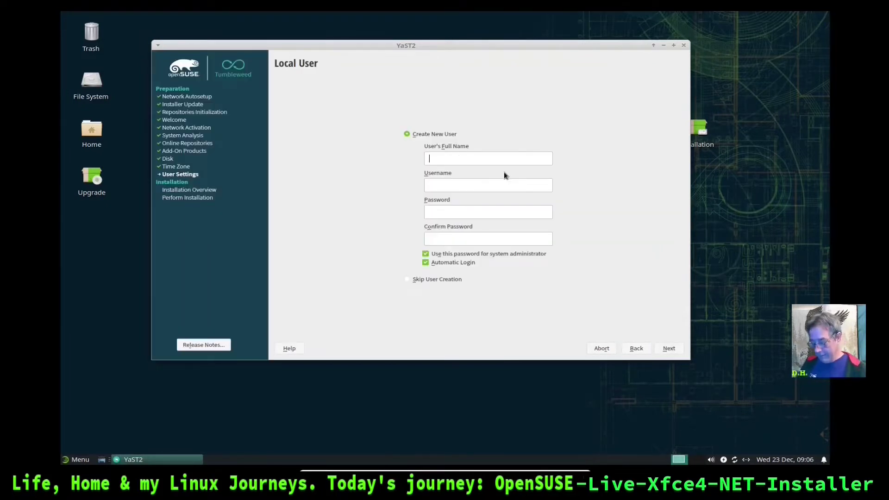
Create the local user with full name and password, automatic login off, accepting the weak-password warning
type("Dennis")
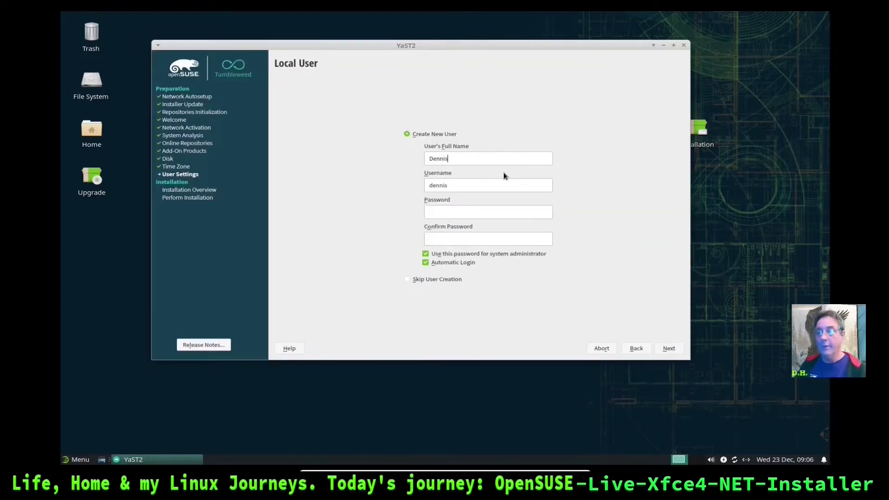
left_click(444, 210)
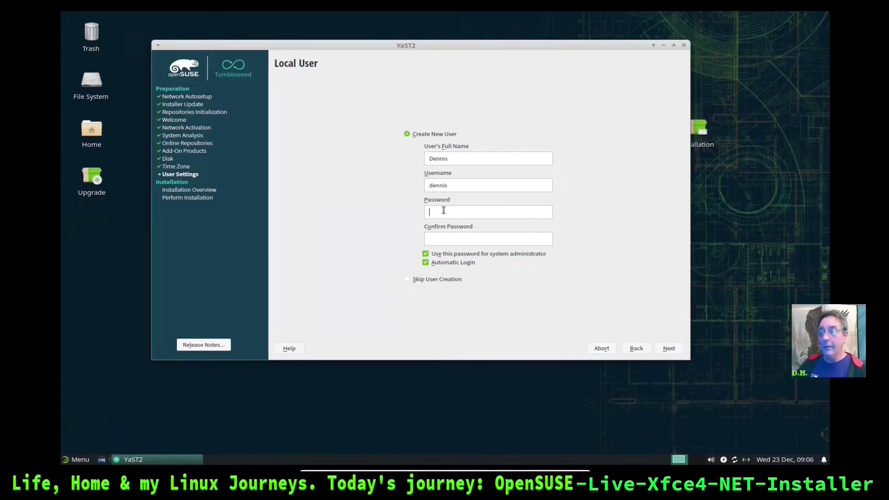
type("••")
type("****")
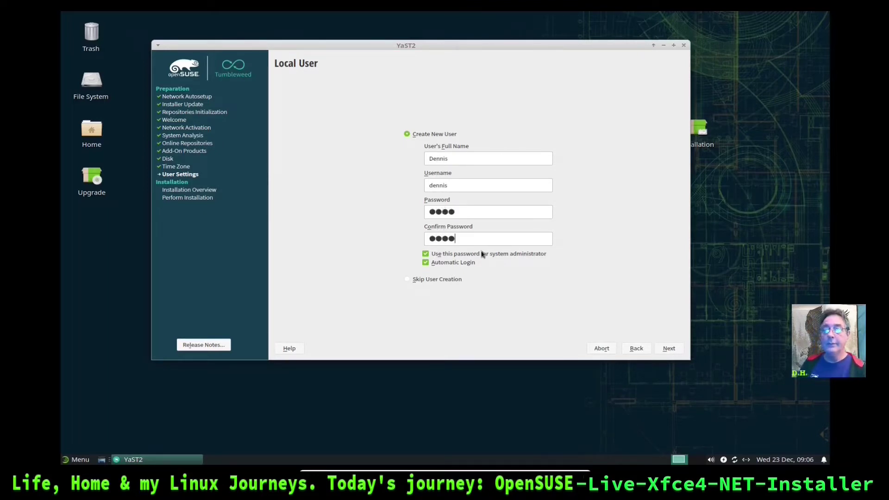
left_click(425, 262)
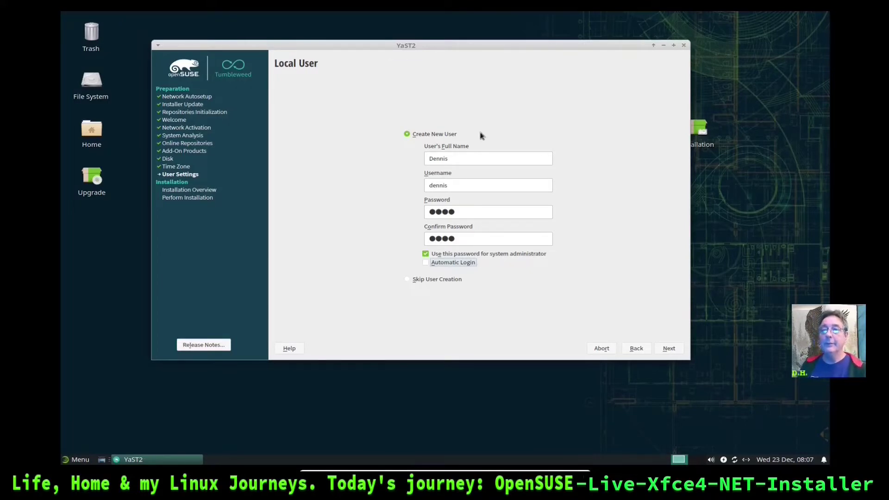
left_click(668, 348)
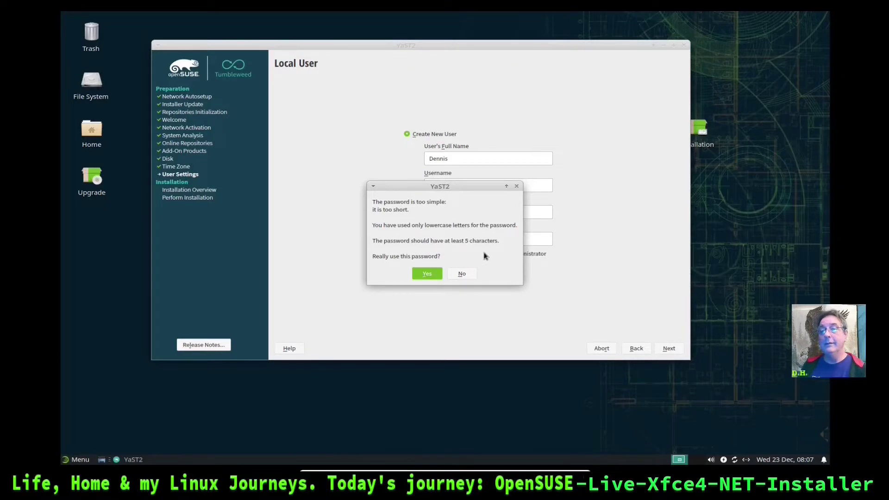
left_click(426, 274)
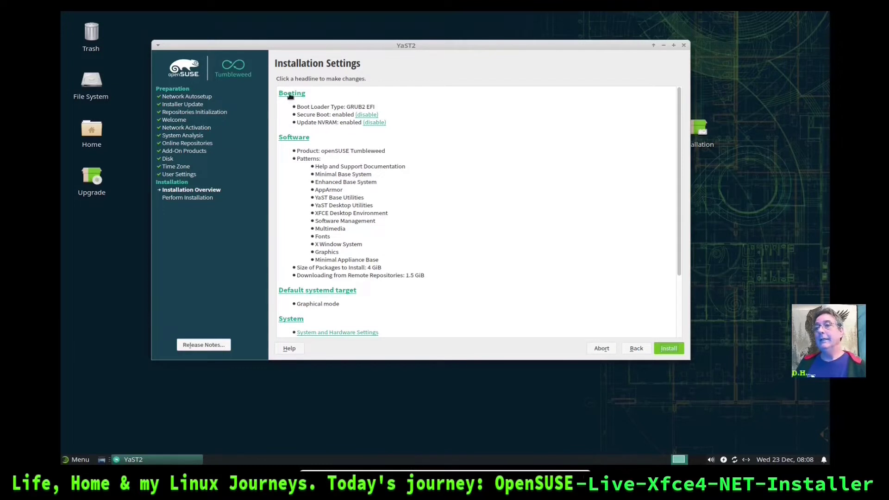
Open the Software section from the Installation Settings summary
left_click(289, 137)
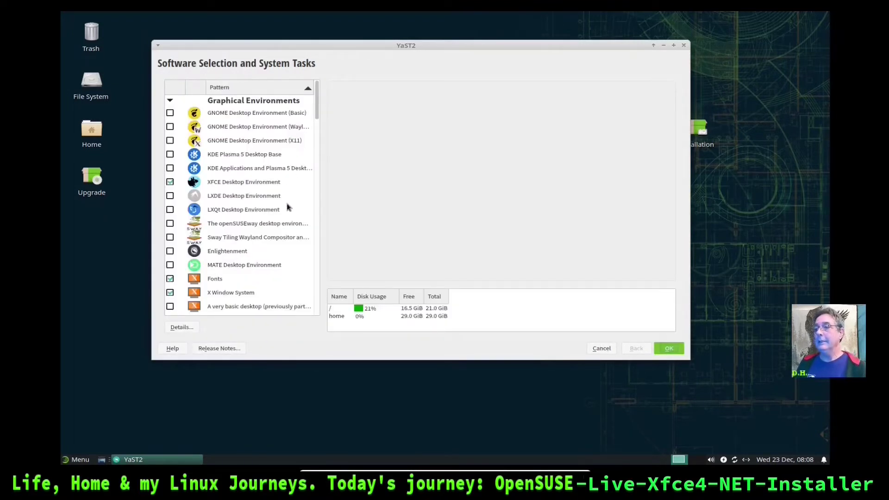
Widen the pattern list and scroll through every pattern group, leaving the XFCE and default selections unchanged
scroll(288, 206, "down", 1)
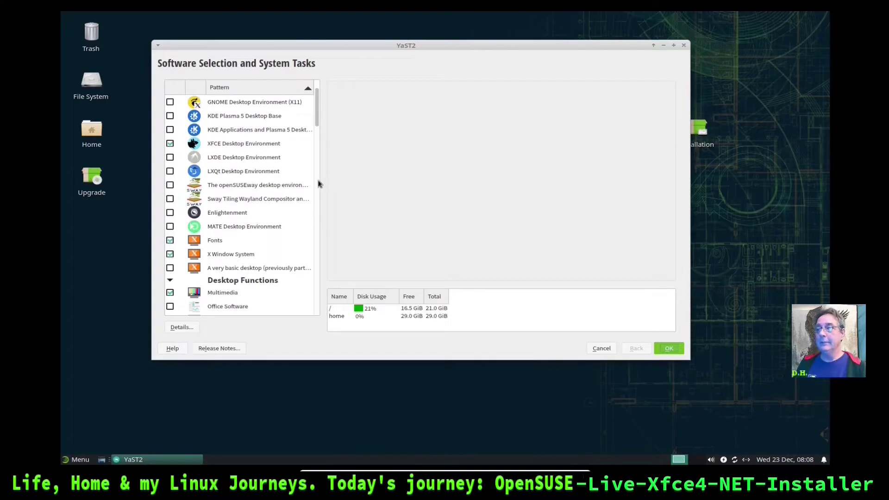
left_click_drag(321, 179, 399, 180)
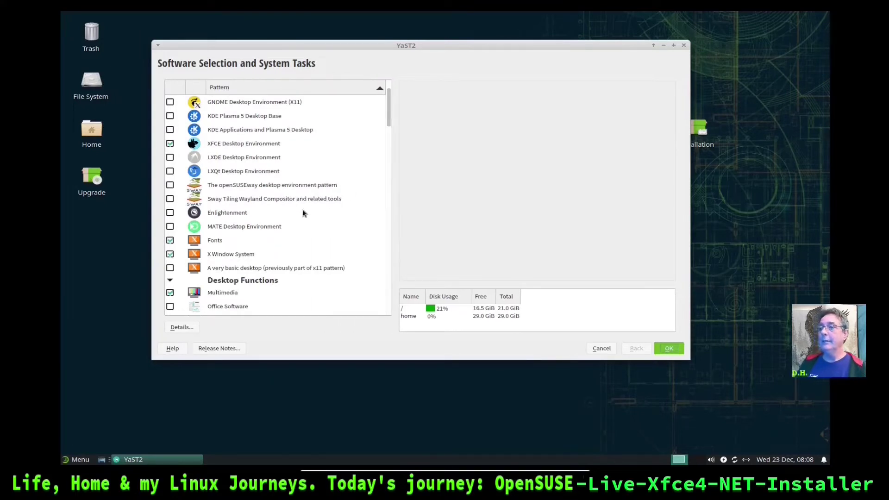
scroll(302, 213, "up", 1)
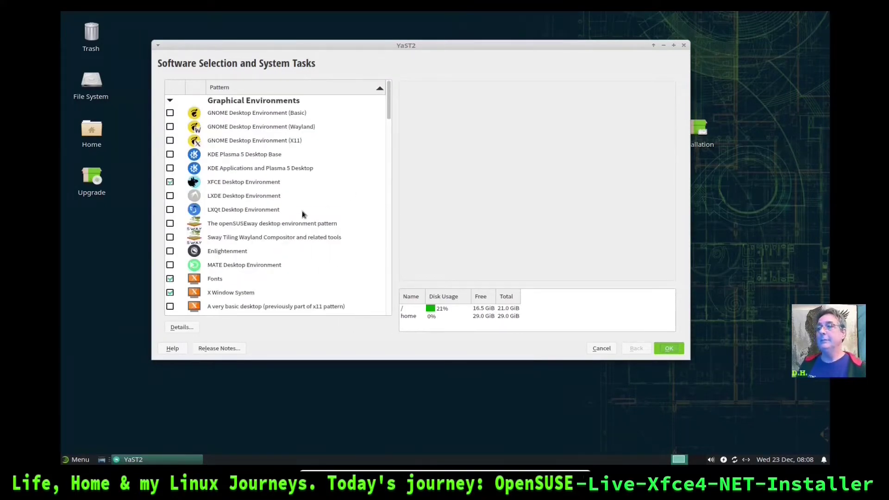
scroll(303, 210, "down", 1)
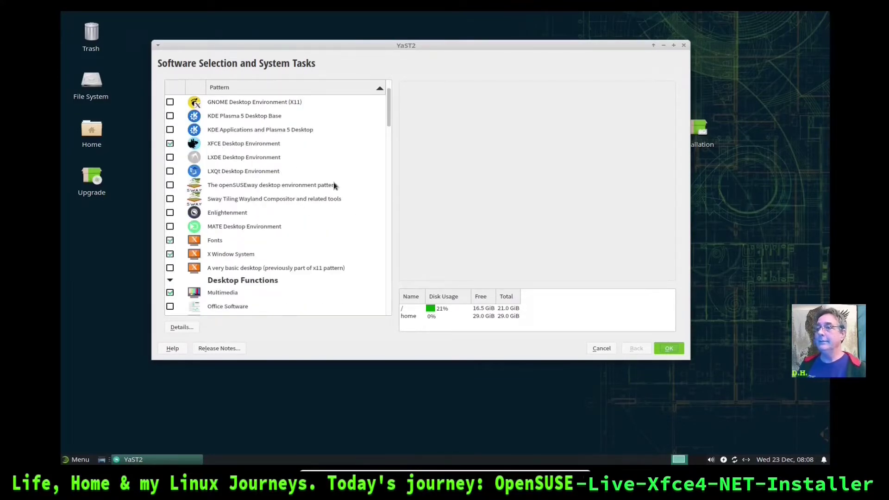
scroll(333, 182, "down", 3)
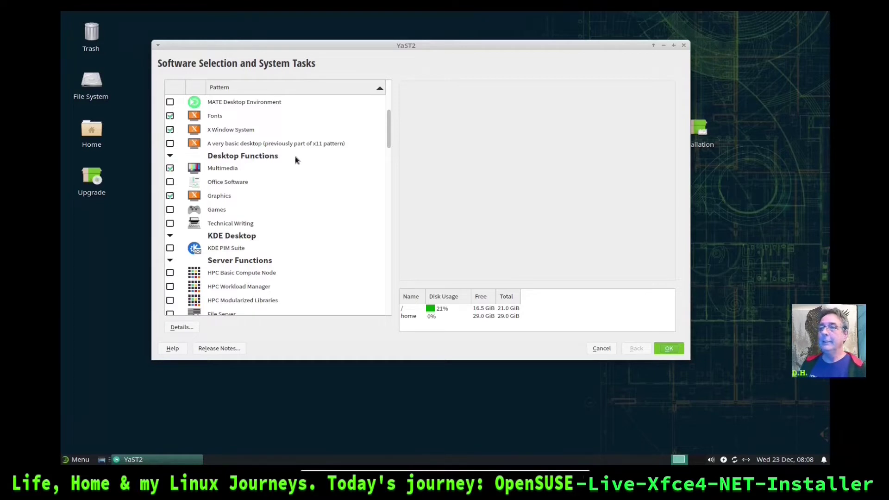
scroll(331, 157, "down", 1)
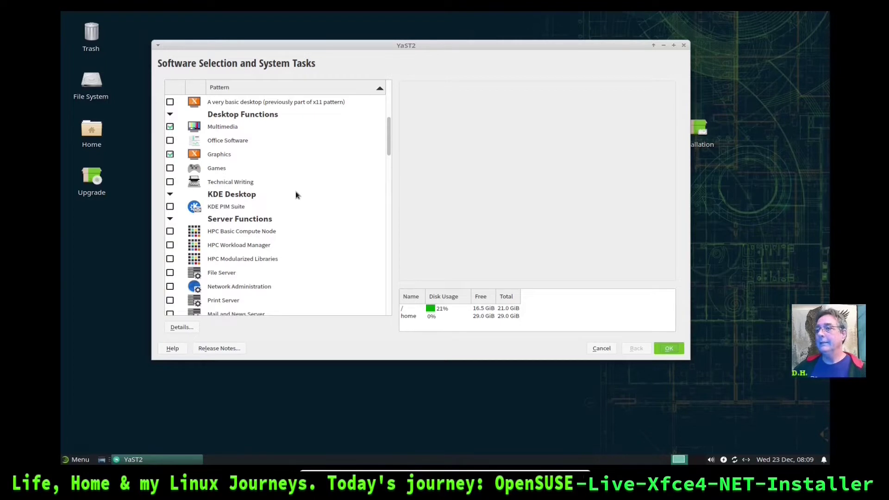
scroll(296, 194, "down", 2)
scroll(295, 224, "down", 1)
scroll(294, 224, "down", 2)
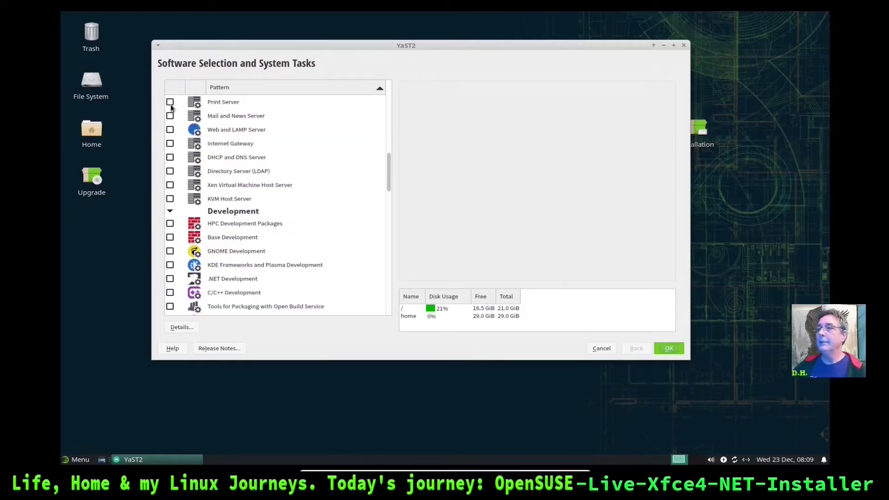
scroll(352, 198, "down", 4)
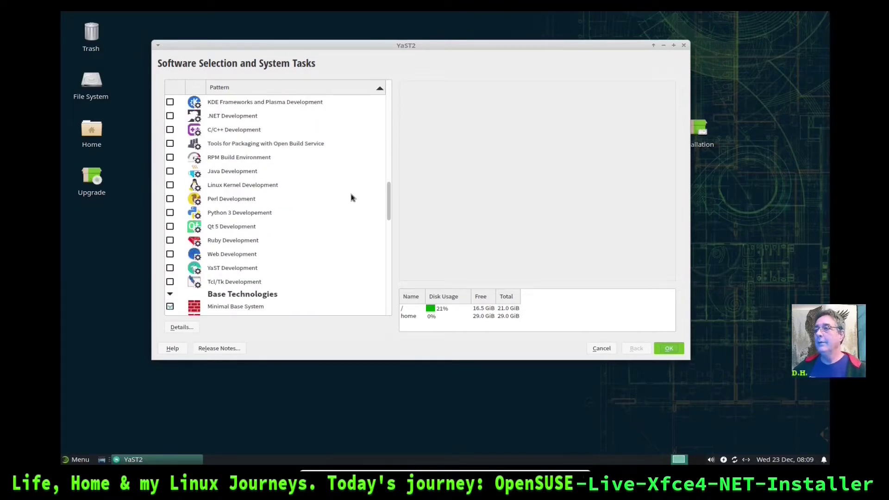
scroll(352, 197, "up", 2)
scroll(351, 197, "down", 1)
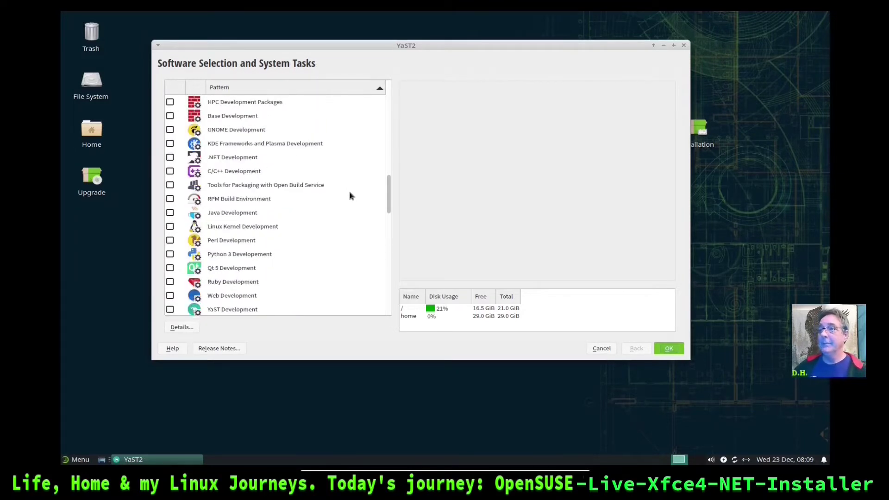
scroll(351, 197, "down", 6)
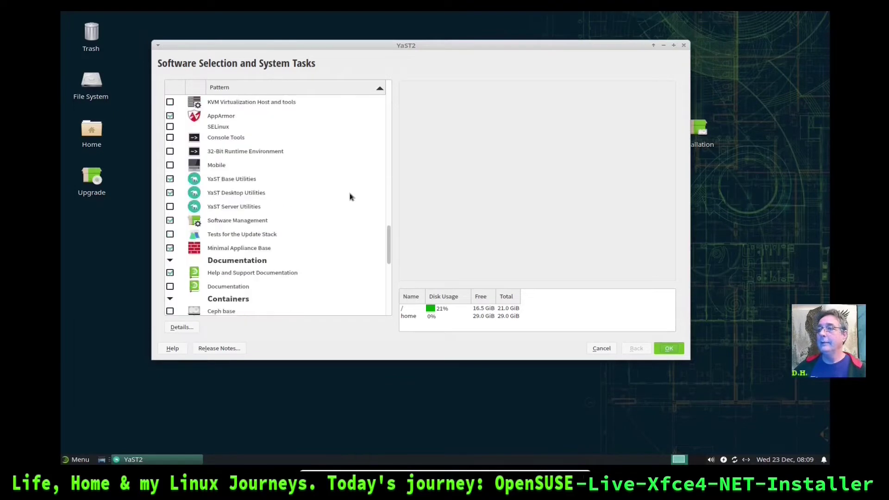
scroll(351, 197, "down", 2)
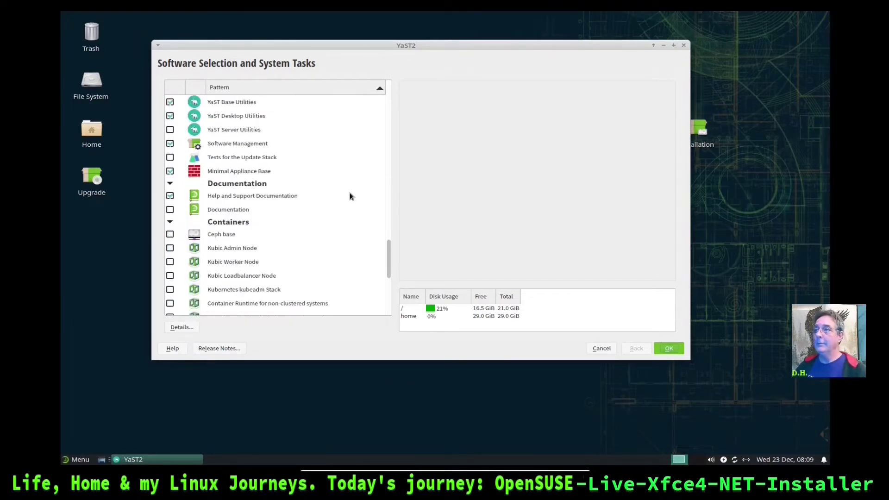
scroll(350, 196, "down", 1)
scroll(340, 200, "down", 4)
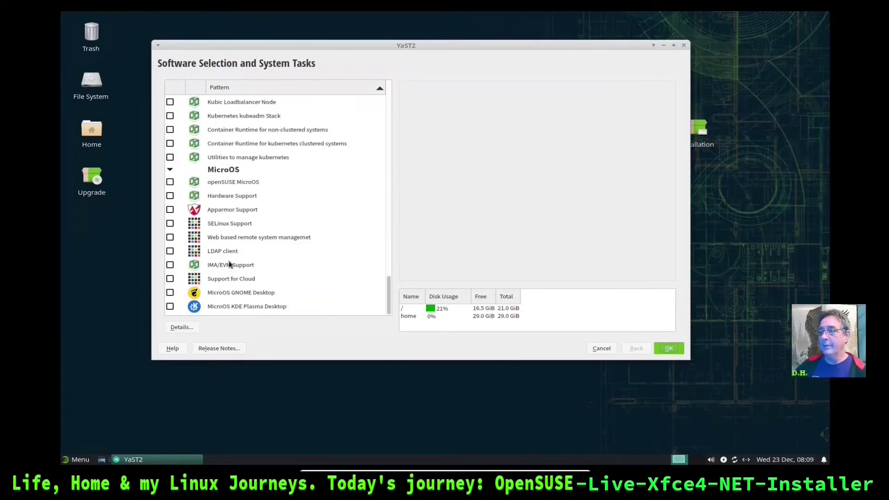
Accept the software selection unchanged and start the installation from the Installation Settings summary
left_click(667, 351)
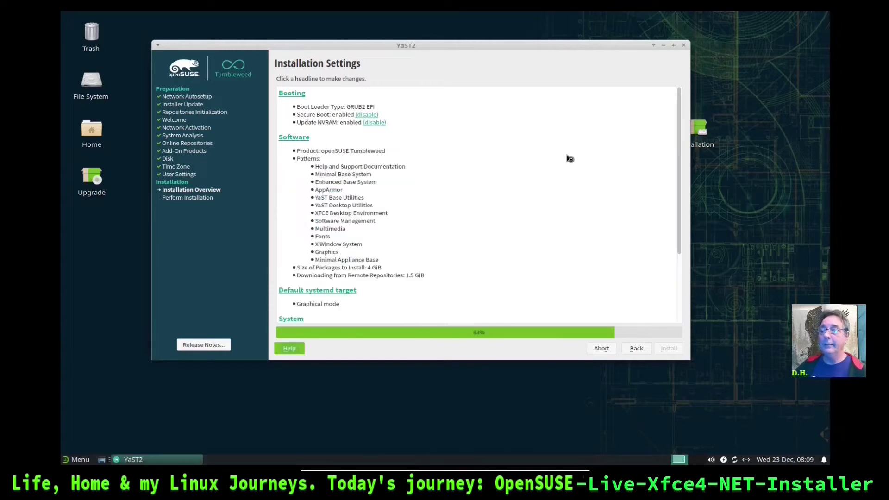
scroll(507, 170, "down", 5)
scroll(498, 180, "down", 1)
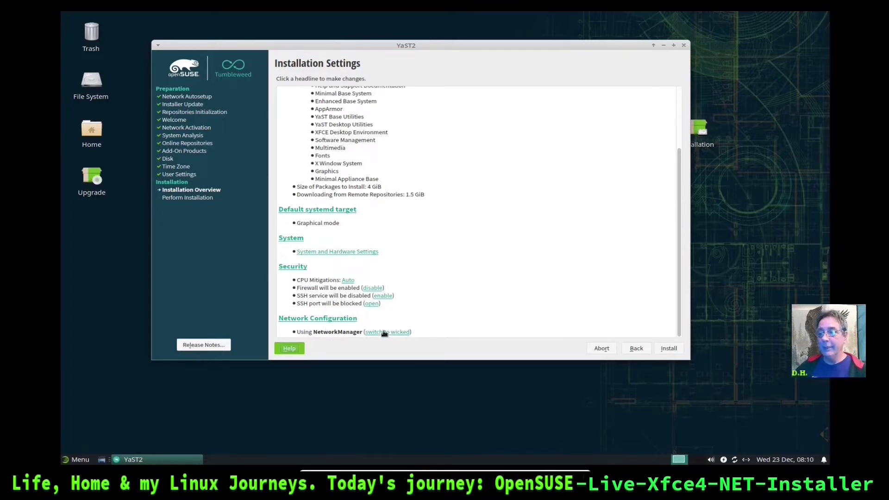
left_click(666, 347)
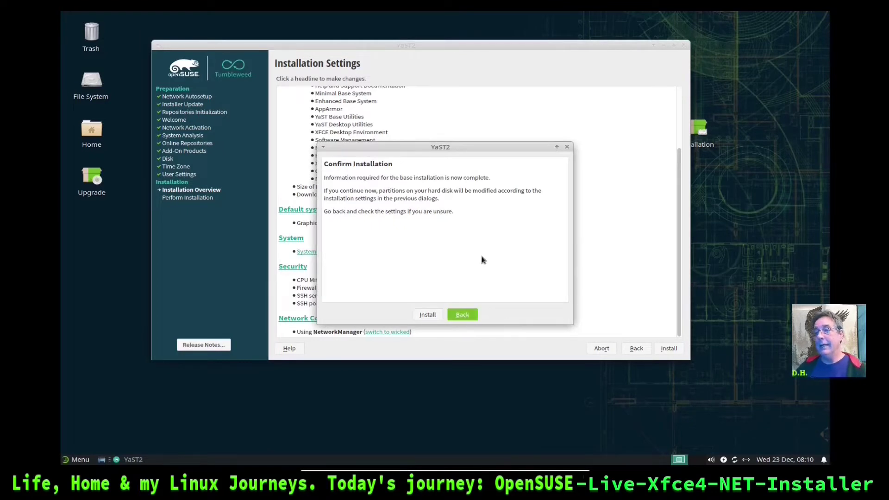
Confirm installing and modifying the disk, briefly opening and closing the Whisker menu
left_click(428, 314)
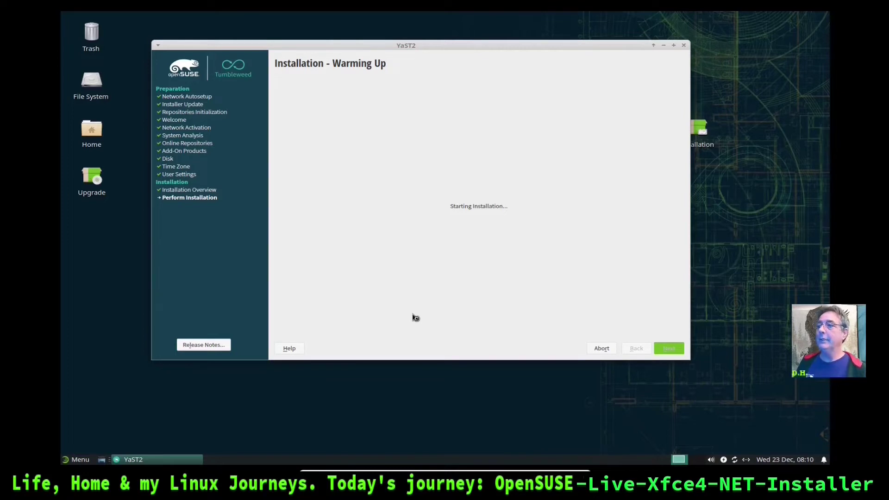
left_click(79, 460)
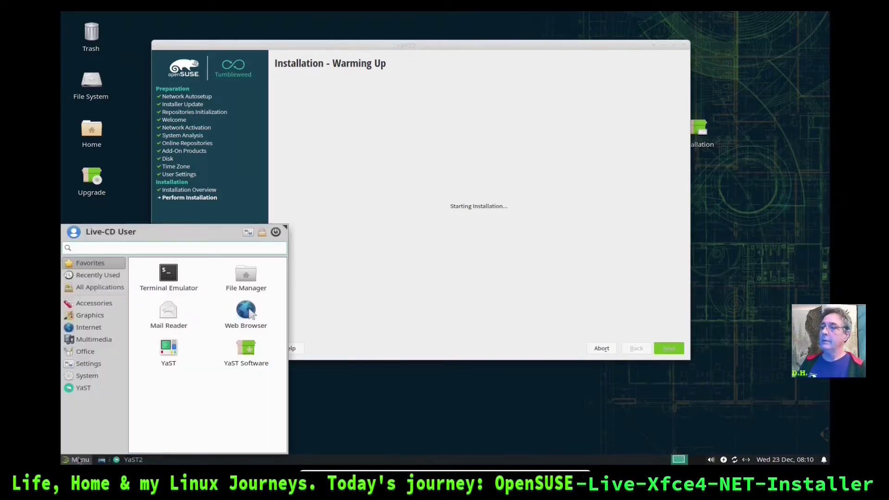
left_click(79, 460)
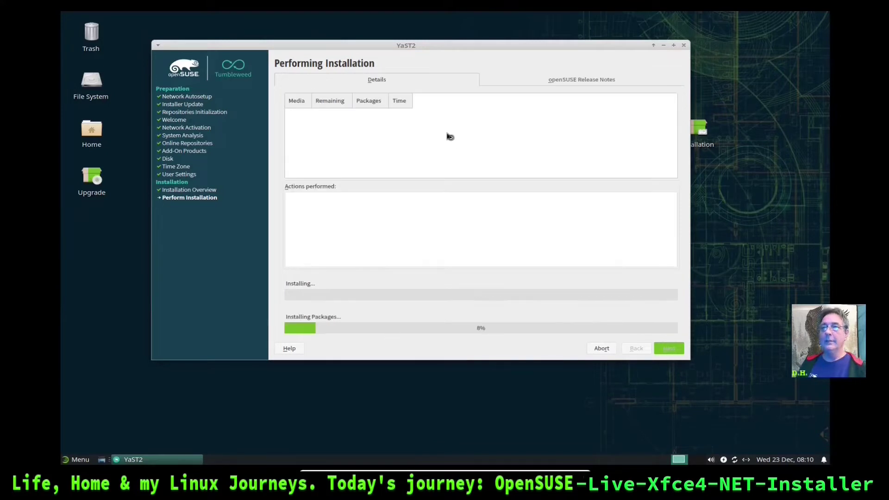
Move the YaST2 window, leave VM full screen with Right Ctrl+F, and bring Firefox forward
left_click_drag(465, 45, 498, 28)
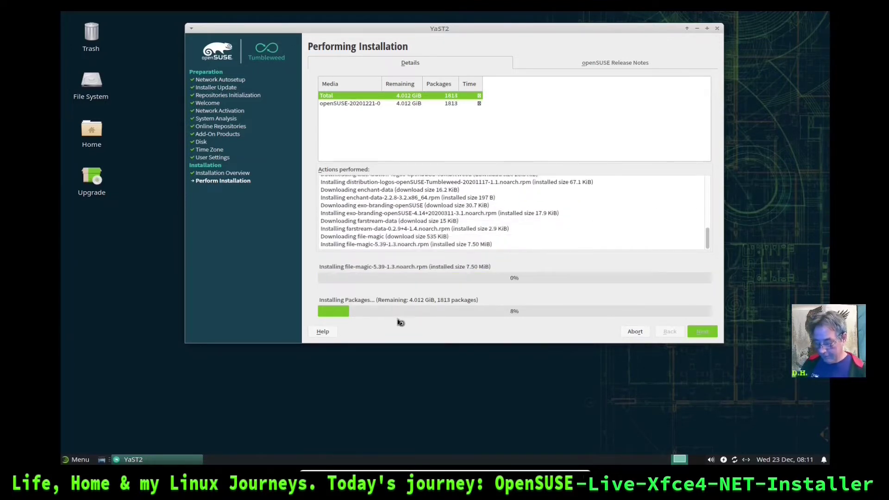
key("Control_R+f")
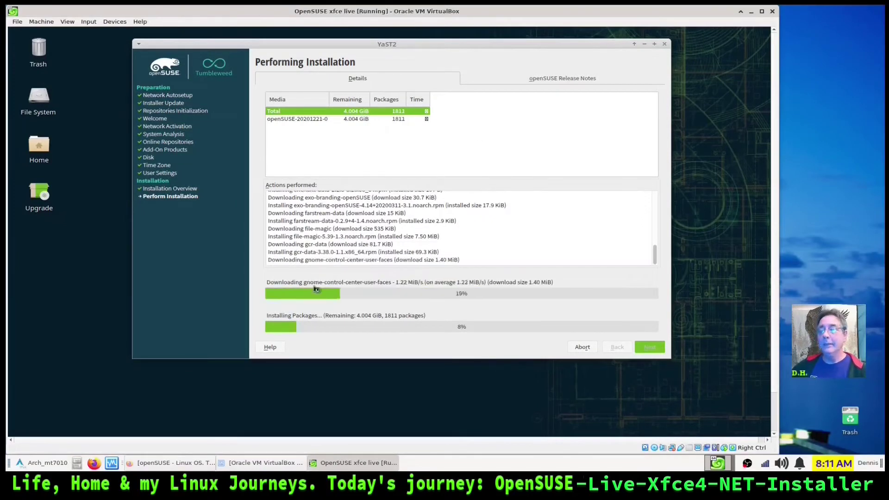
left_click(206, 462)
mouse_move(319, 288)
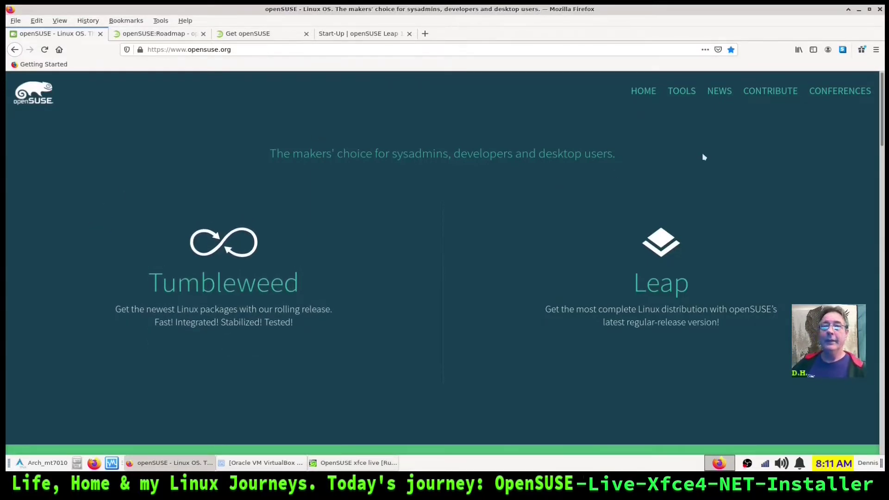
Scroll opensuse.org to the Tumbleweed column and show its More information section
mouse_move(294, 251)
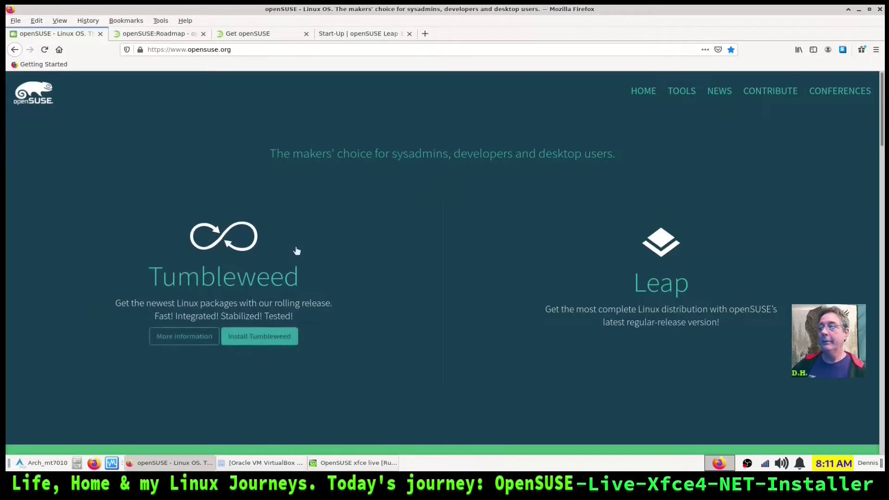
mouse_move(659, 286)
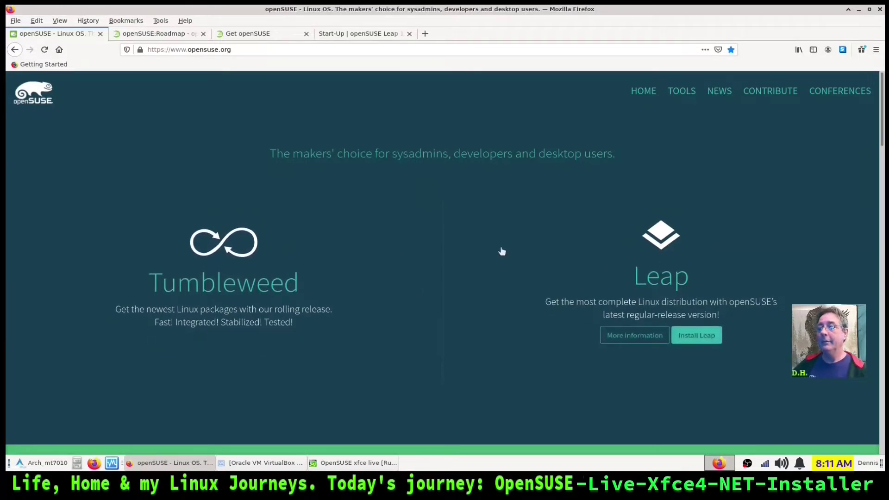
scroll(501, 252, "down", 2)
scroll(499, 250, "down", 1)
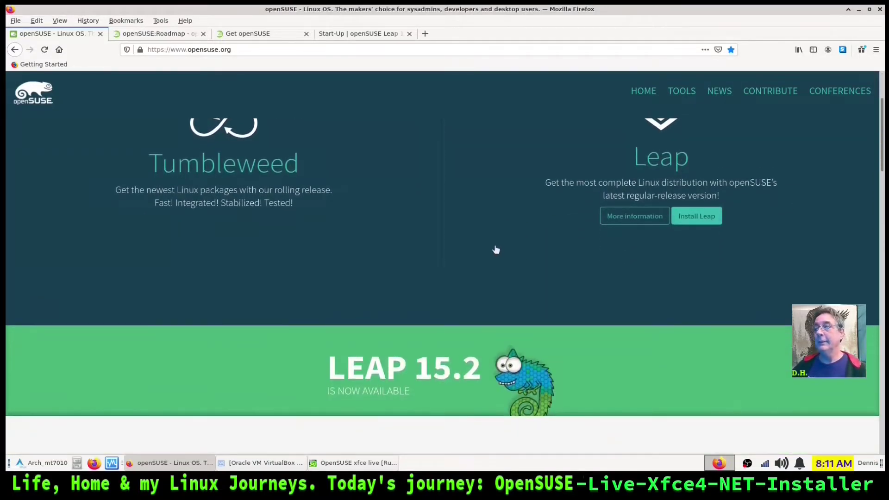
mouse_move(199, 197)
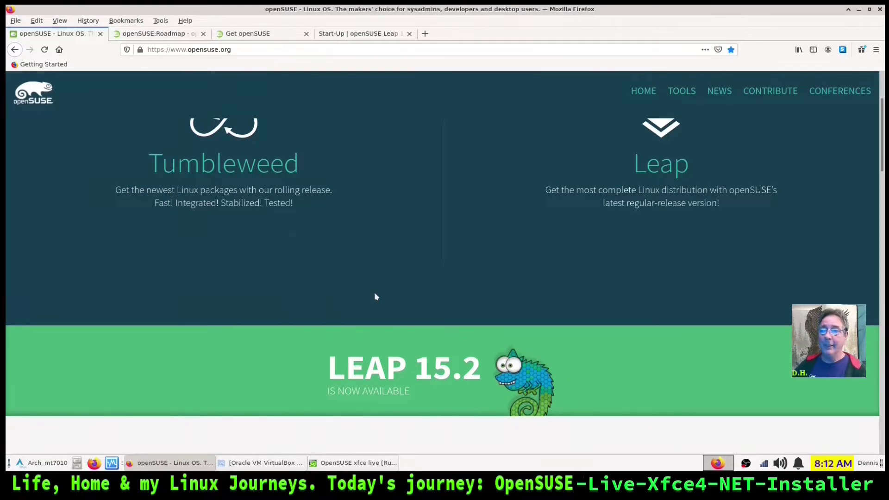
mouse_move(569, 255)
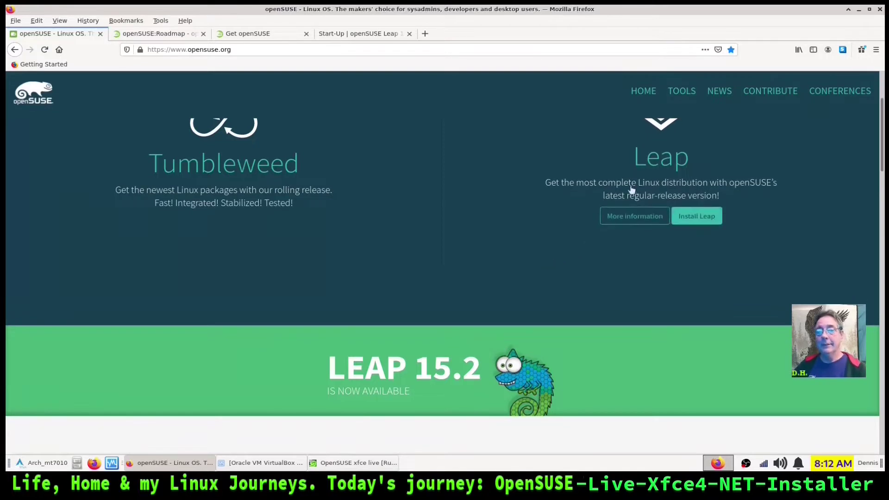
scroll(793, 206, "down", 1)
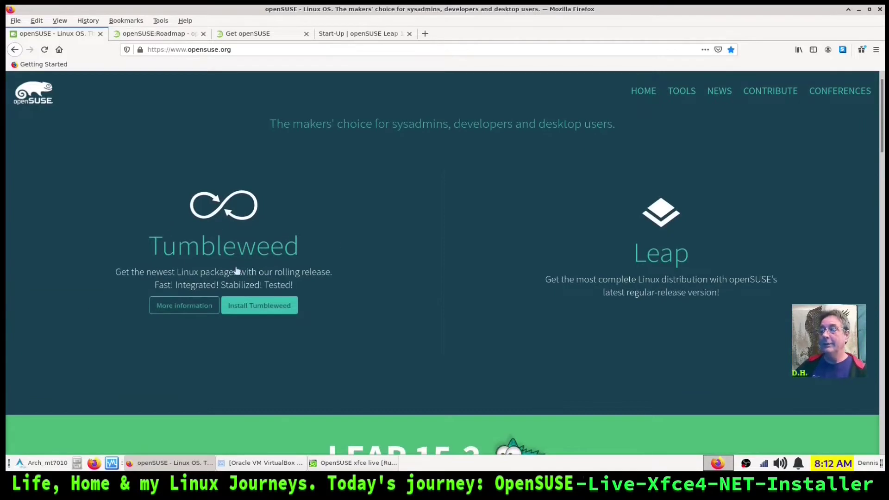
left_click(202, 306)
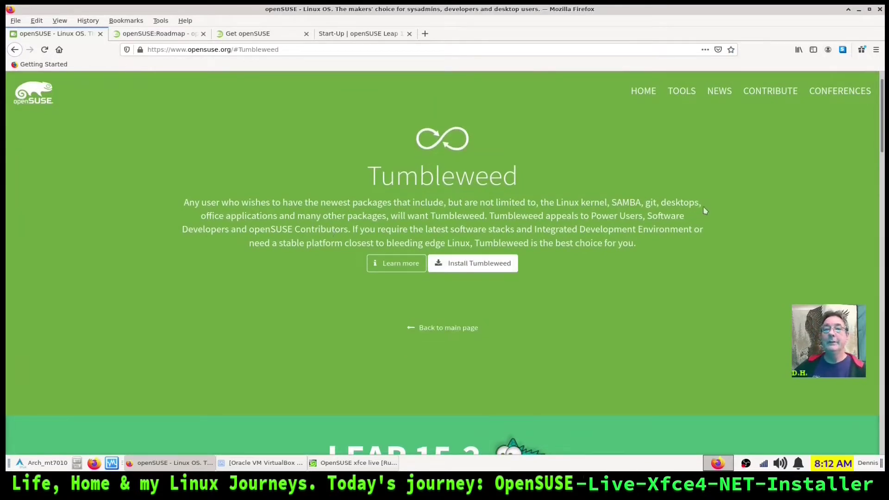
Open the Tumbleweed download page in a new tab via Install Tumbleweed and browse it
left_click(502, 264)
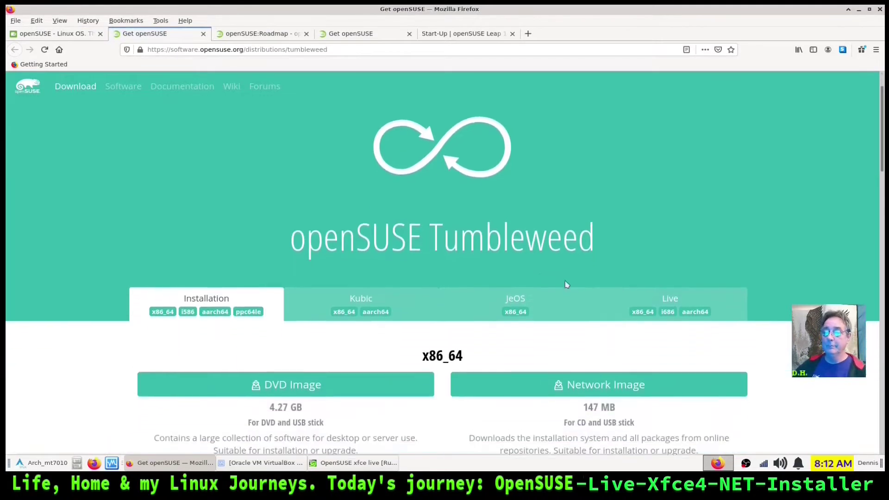
scroll(421, 238, "down", 2)
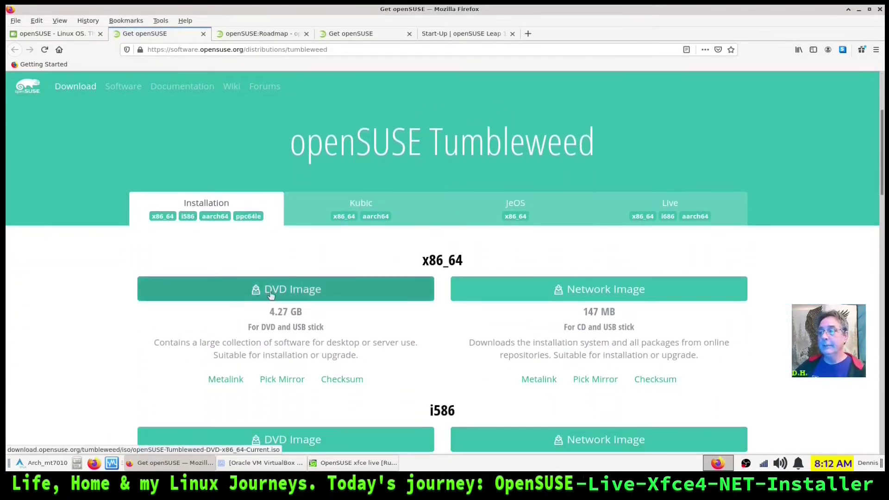
scroll(256, 301, "down", 2)
scroll(255, 296, "up", 5)
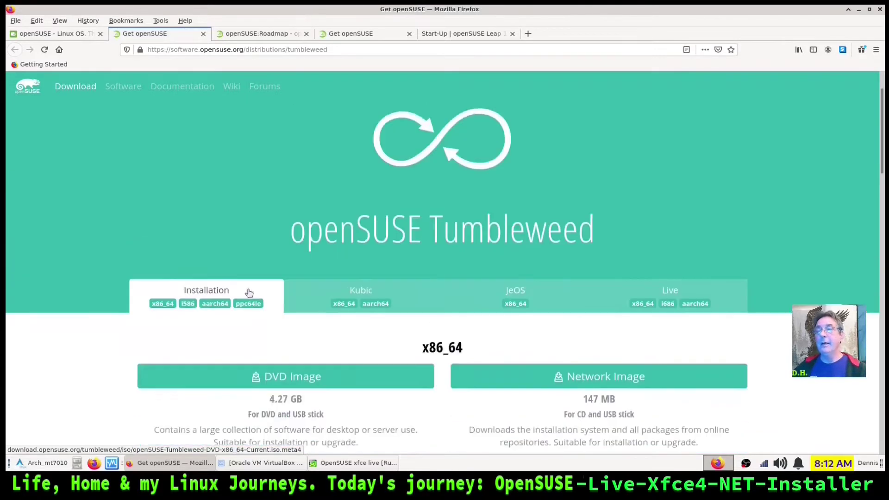
scroll(685, 133, "down", 3)
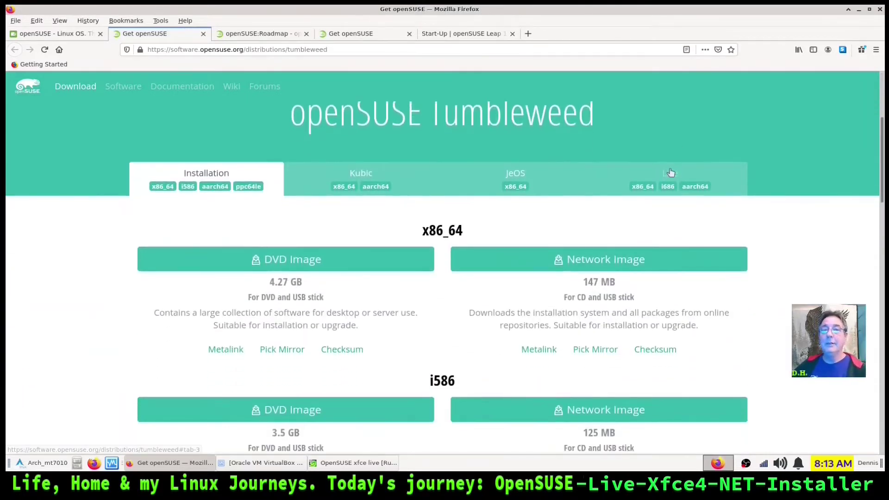
Show the Live image downloads and browse the x86_64, i686 and aarch64 live images
left_click(670, 173)
scroll(558, 191, "down", 3)
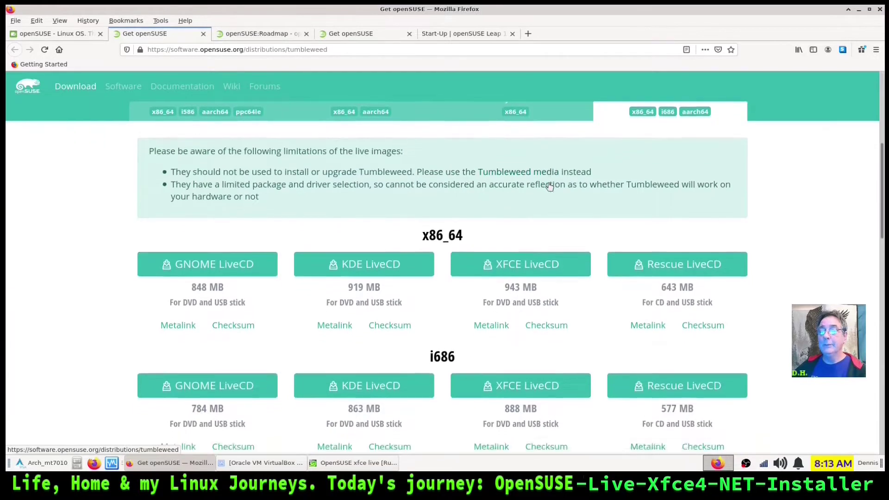
scroll(552, 186, "down", 1)
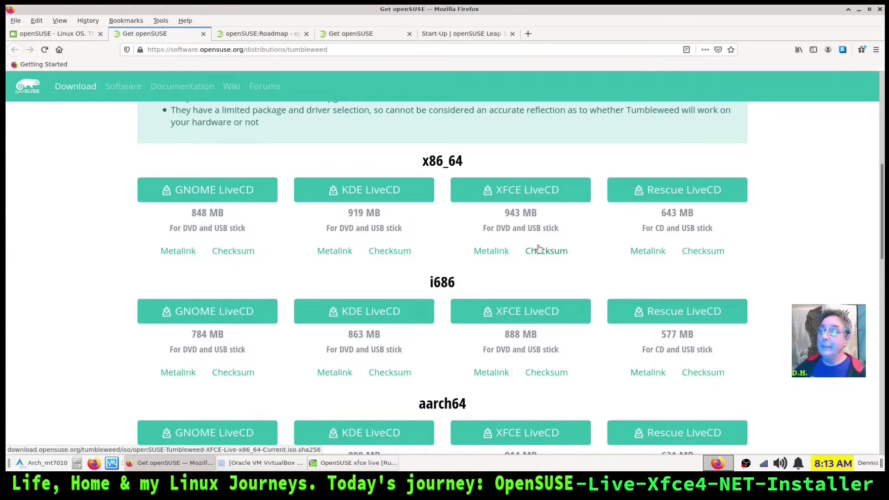
scroll(518, 263, "up", 4)
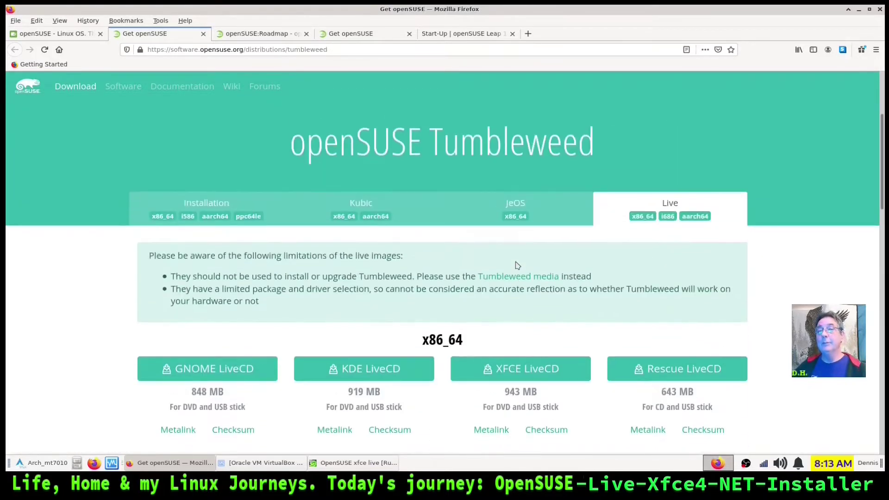
scroll(480, 353, "up", 3)
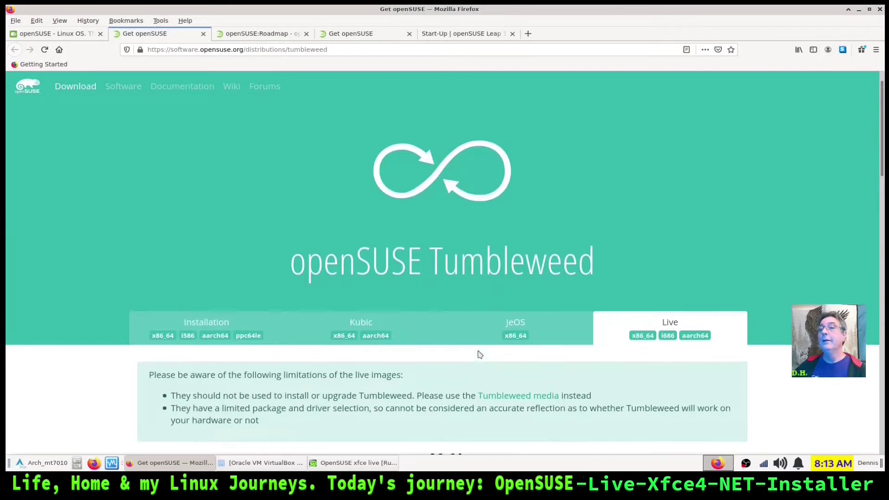
Go to the openSUSE:Roadmap wiki tab, scroll to the Leap 15.3 schedule, and follow the Lifetime link
left_click(76, 37)
left_click(242, 36)
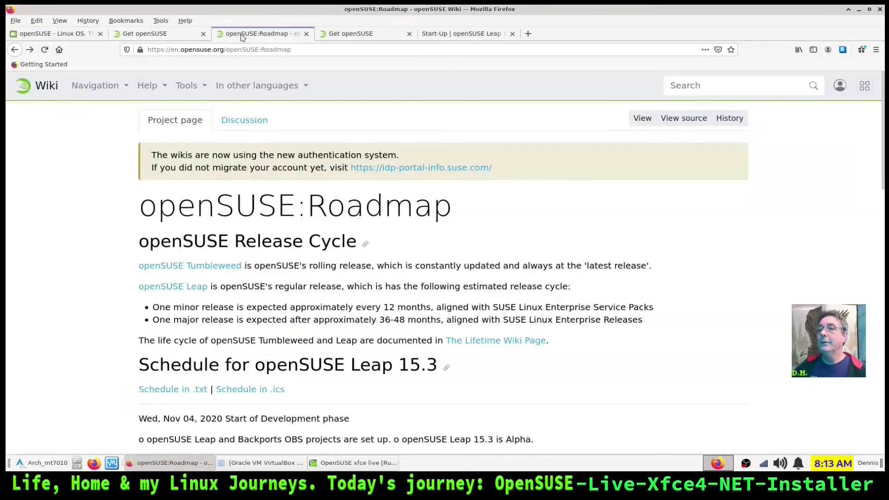
scroll(134, 292, "down", 2)
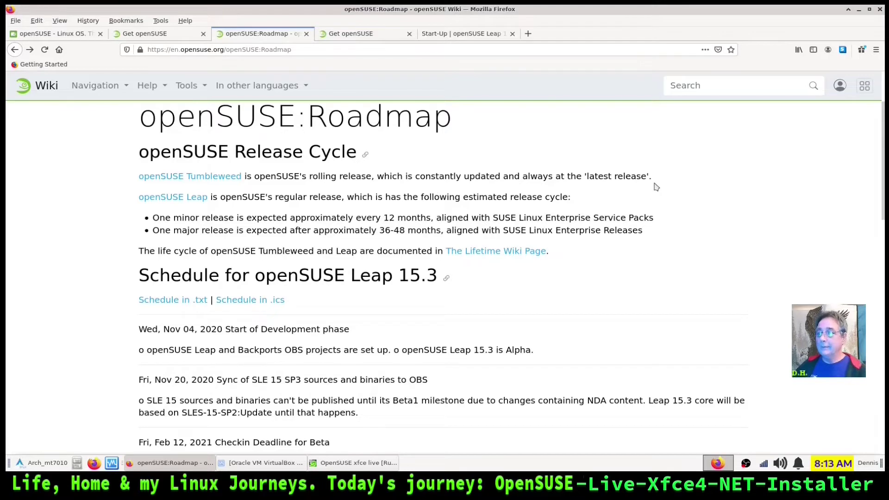
scroll(120, 222, "down", 1)
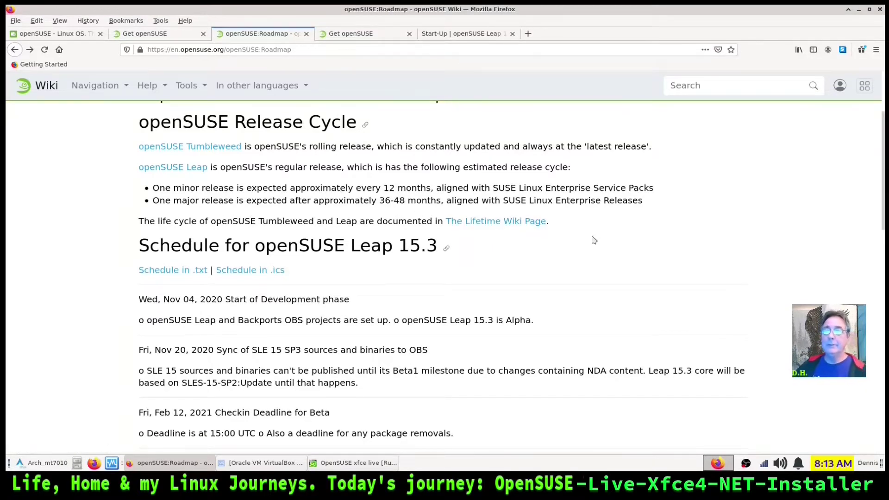
scroll(611, 241, "down", 2)
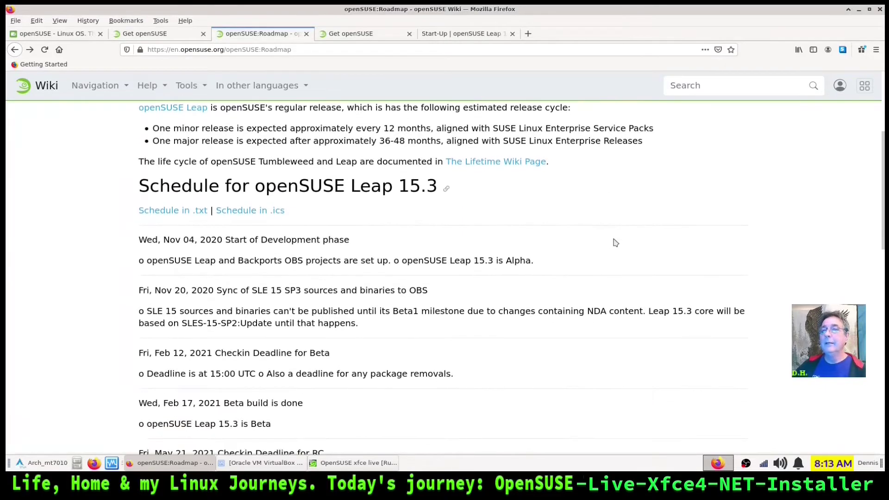
left_click(496, 163)
Scroll the Lifetime wiki page down through the discontinued releases to SUSE Linux 9.1
scroll(101, 307, "down", 3)
scroll(100, 307, "down", 7)
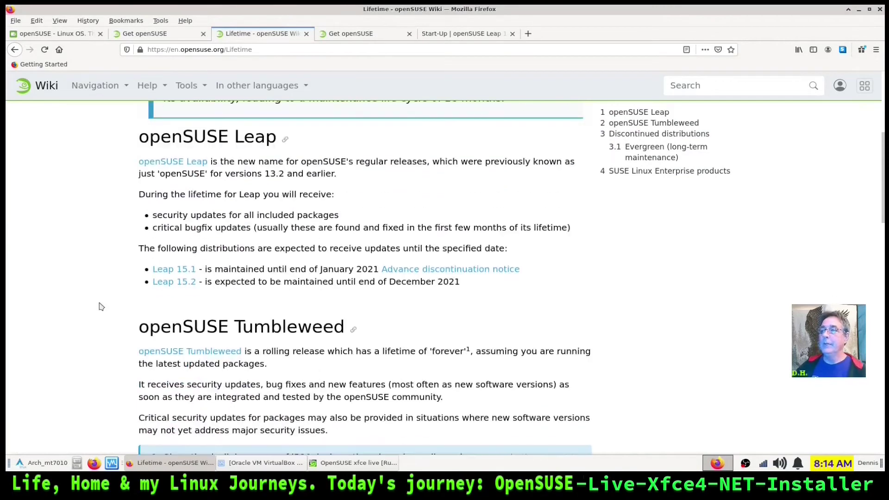
scroll(102, 311, "down", 3)
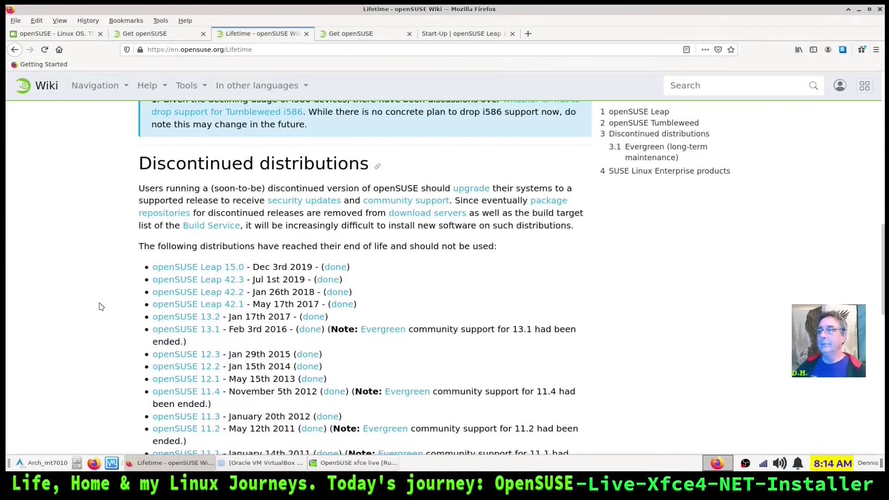
scroll(101, 307, "down", 2)
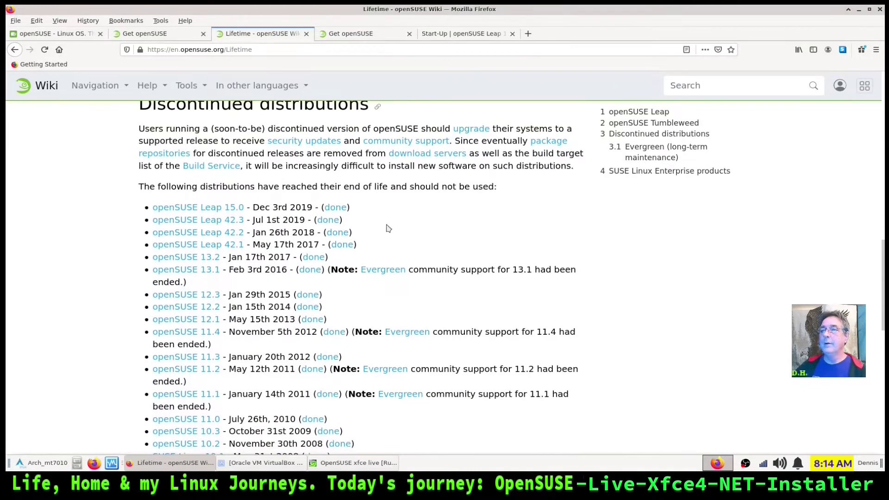
scroll(388, 229, "down", 3)
scroll(220, 198, "down", 5)
scroll(103, 298, "down", 5)
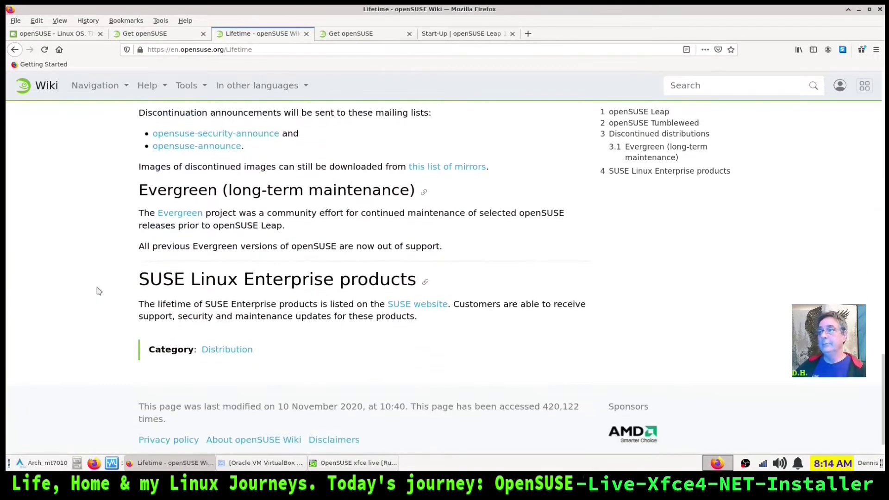
scroll(99, 290, "down", 2)
Switch to the next Get openSUSE tab with Ctrl+Tab and scroll down to its Documentation section
scroll(97, 294, "up", 12)
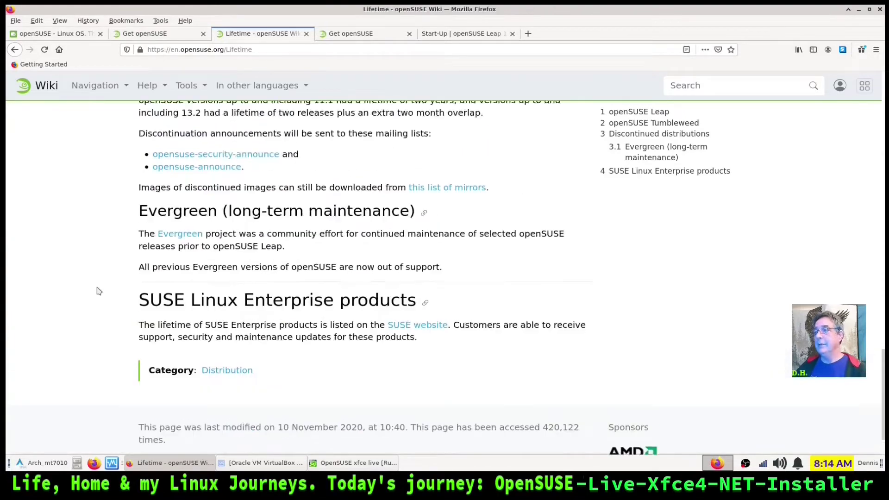
key("ctrl+Tab")
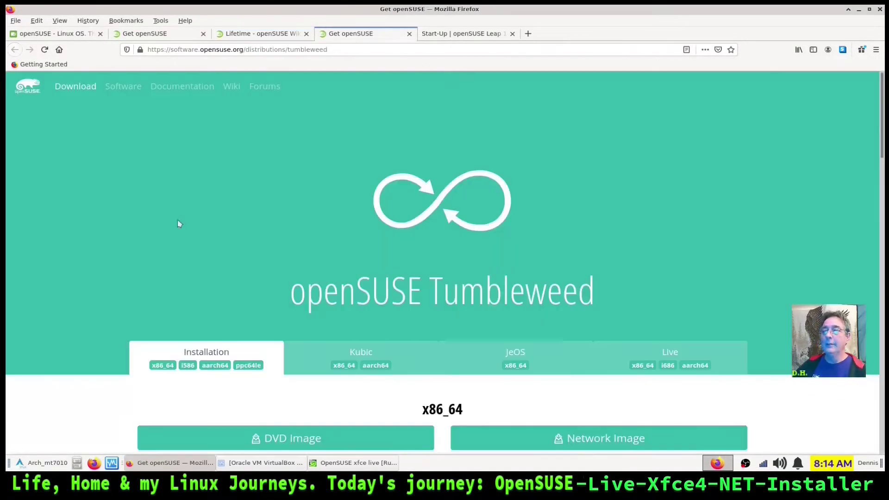
scroll(710, 278, "down", 3)
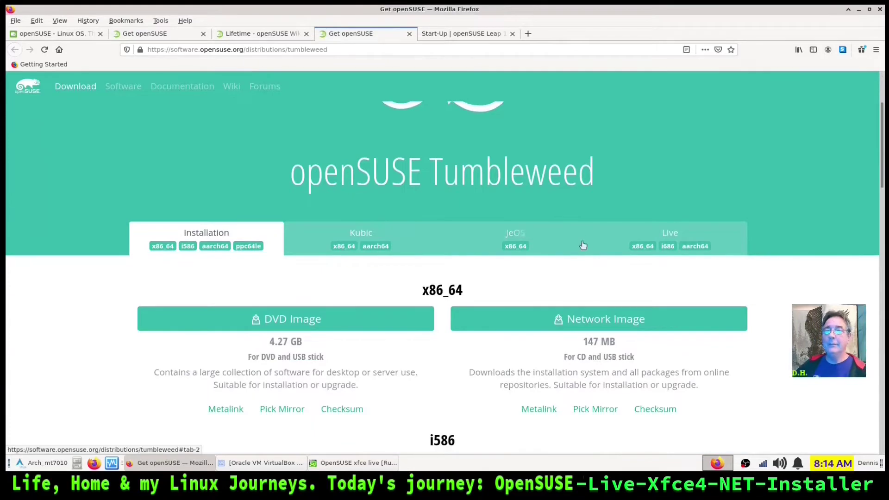
scroll(373, 159, "down", 7)
scroll(365, 207, "down", 10)
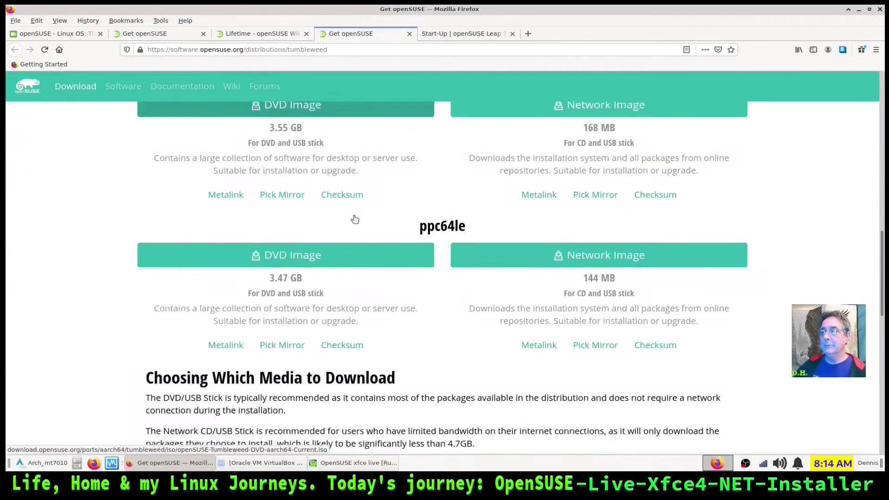
scroll(356, 217, "down", 1)
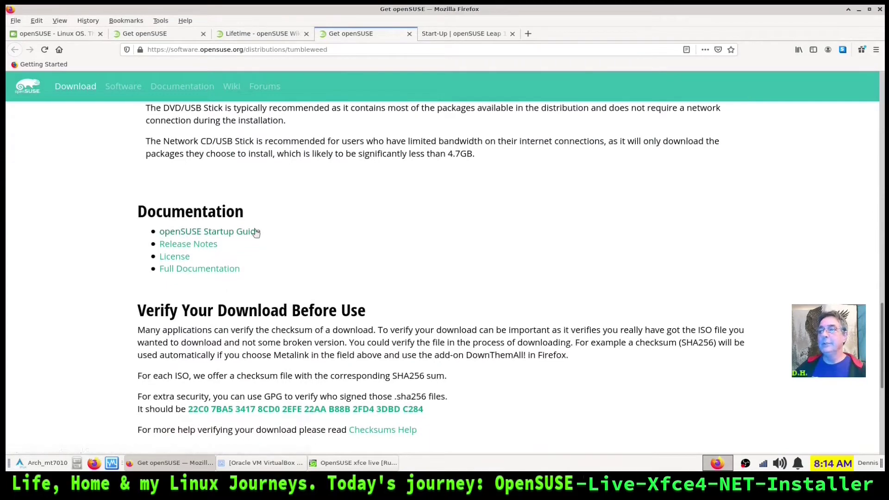
left_click(462, 33)
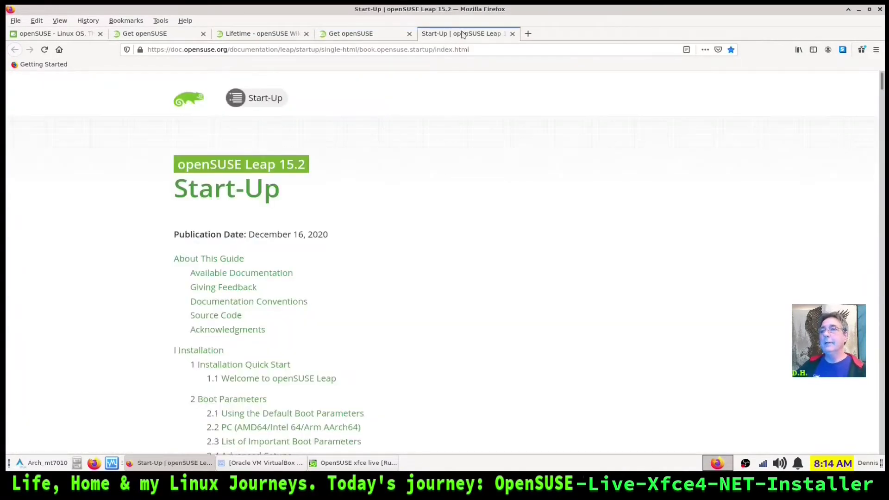
scroll(433, 198, "down", 3)
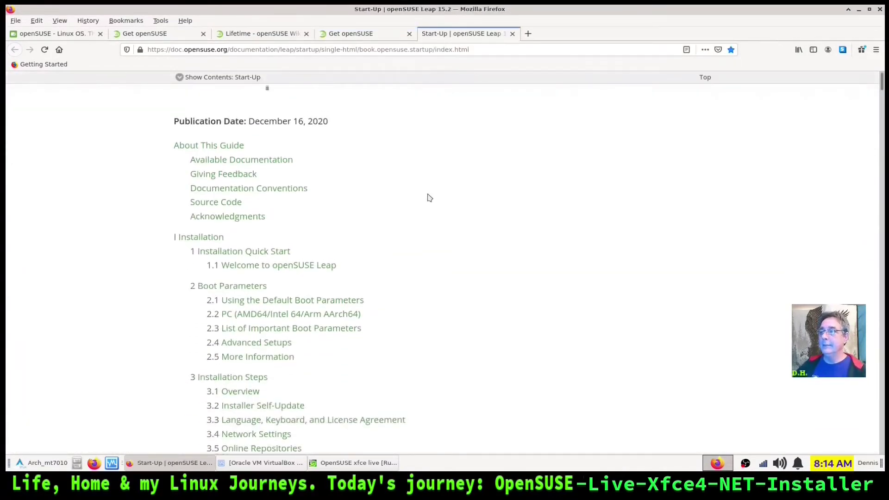
scroll(433, 199, "up", 3)
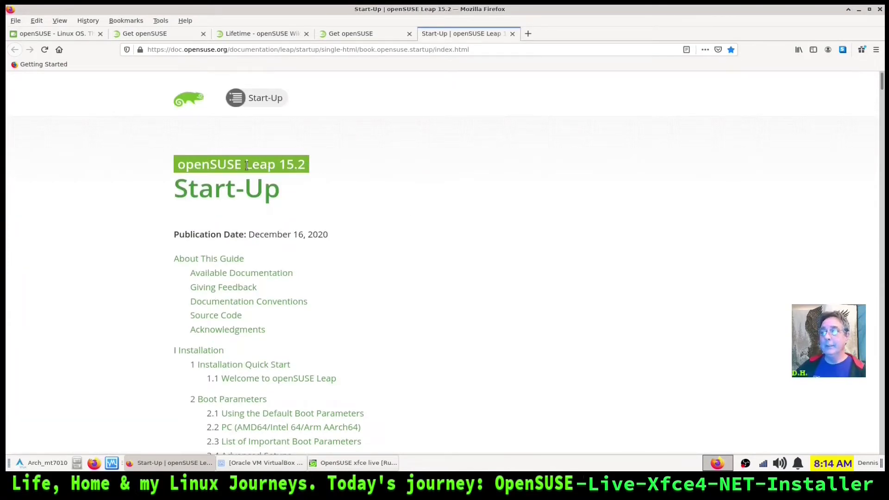
scroll(434, 194, "down", 9)
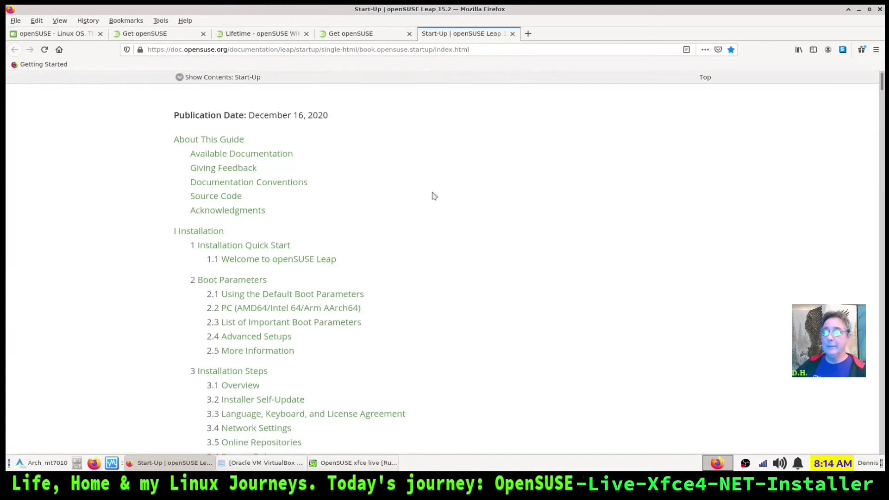
scroll(434, 194, "down", 12)
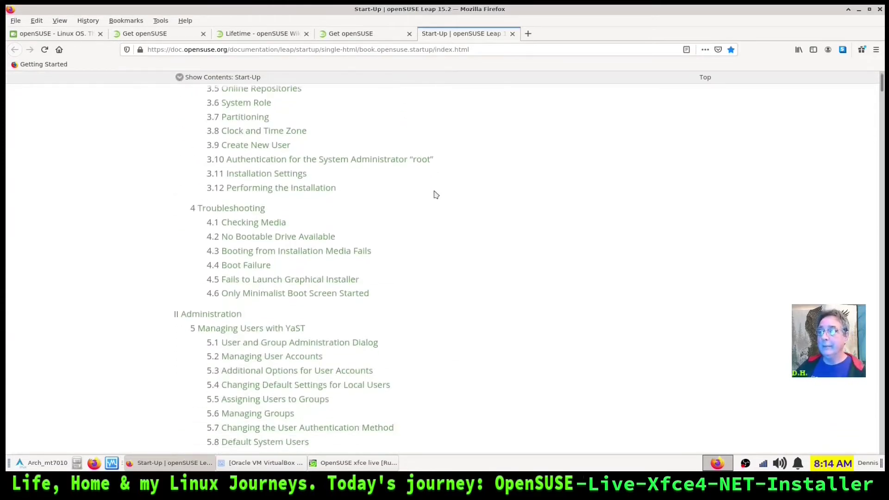
scroll(463, 206, "down", 15)
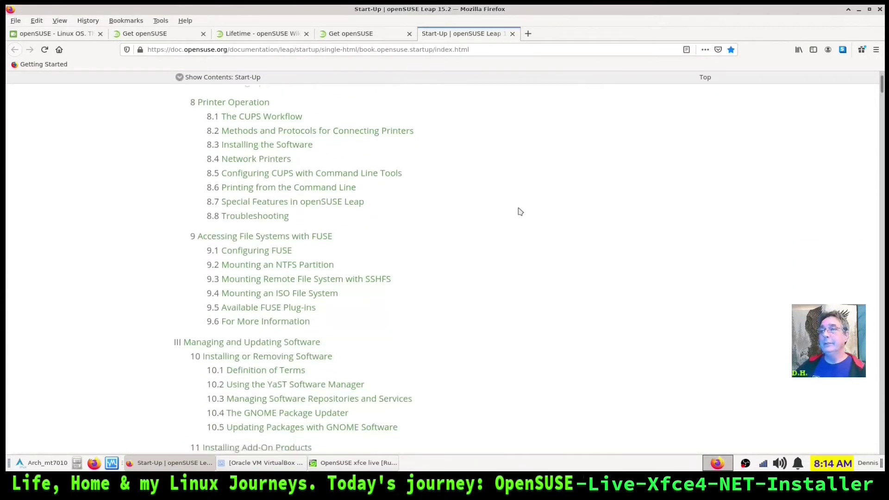
scroll(517, 208, "down", 16)
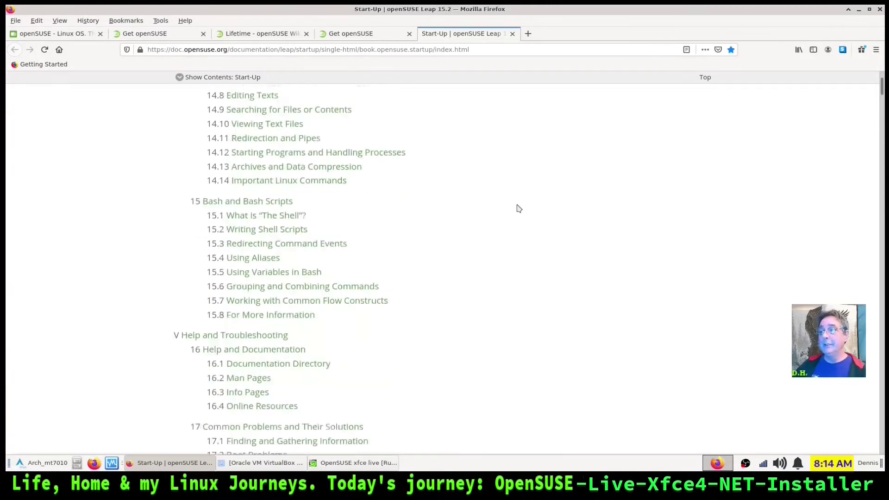
scroll(518, 202, "down", 10)
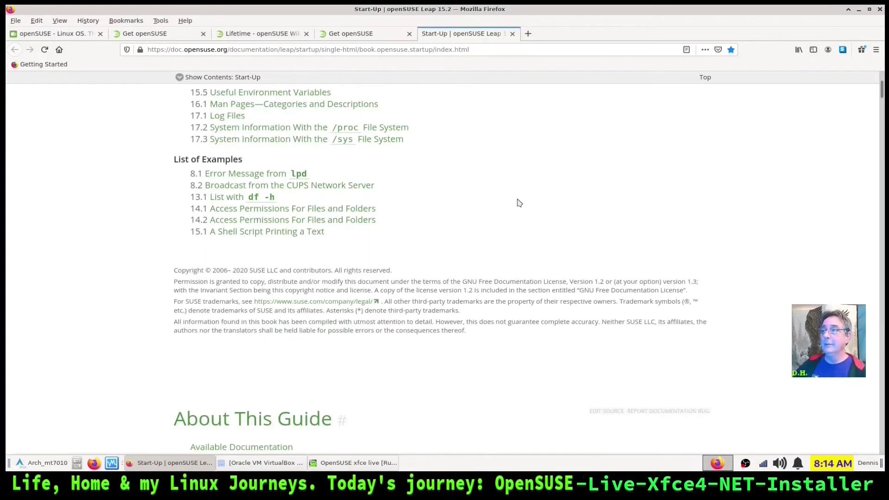
scroll(516, 198, "up", 8)
left_click_drag(882, 91, 883, 459)
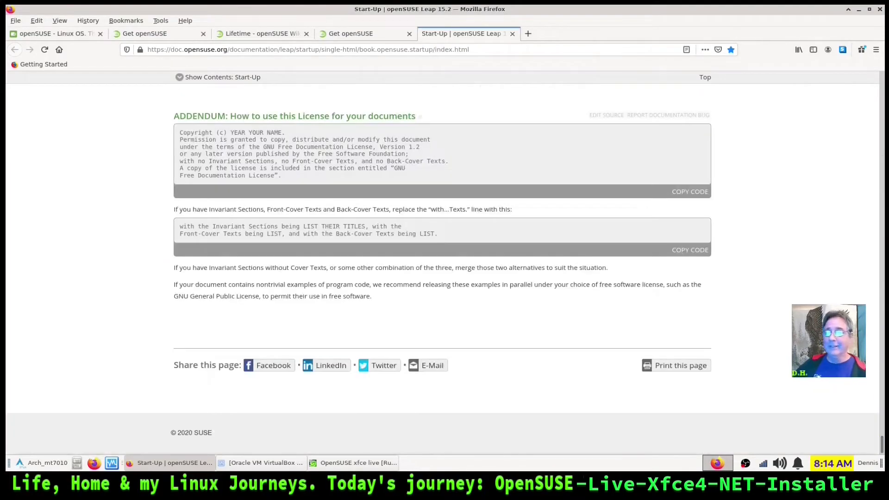
scroll(881, 445, "up", 15)
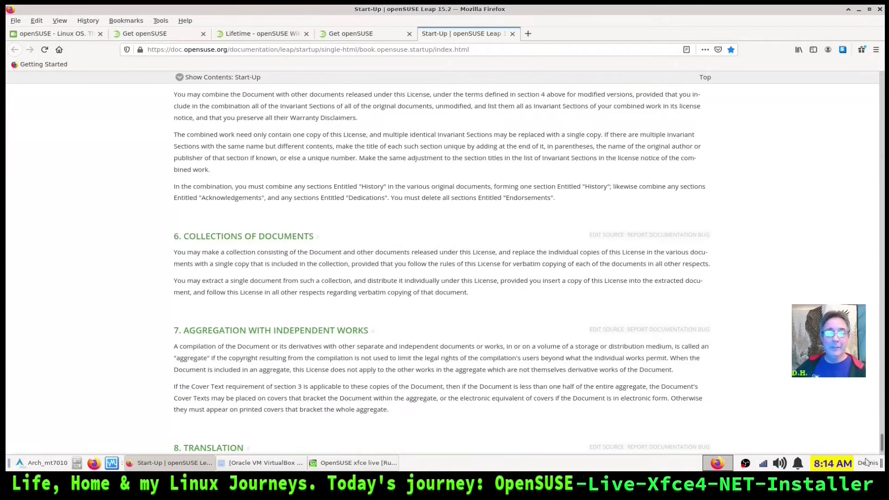
left_click_drag(882, 444, 884, 246)
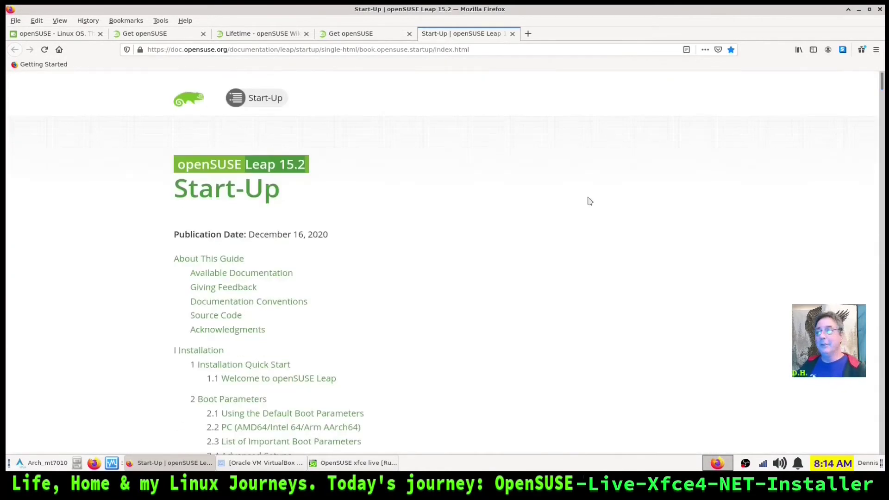
scroll(419, 232, "down", 5)
scroll(414, 233, "up", 5)
scroll(411, 237, "down", 4)
scroll(411, 236, "down", 6)
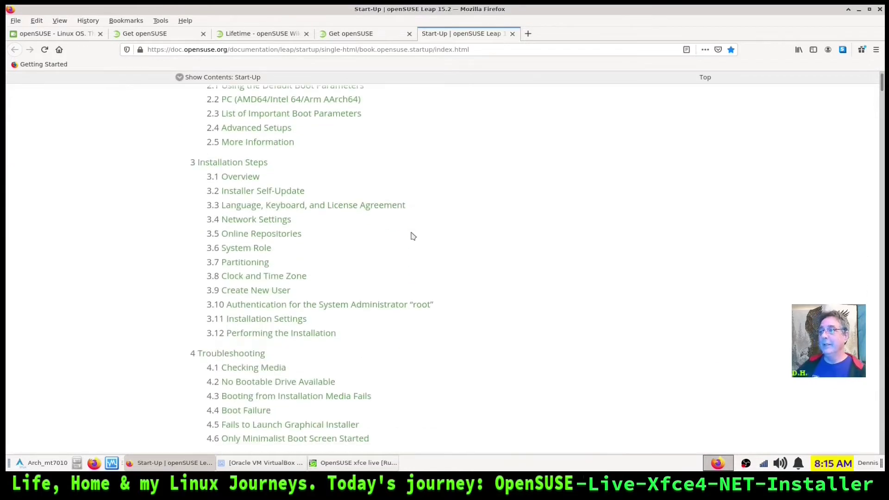
Jump to the guide's 3.1 Overview section, return to its title page, and select the web address
left_click(232, 180)
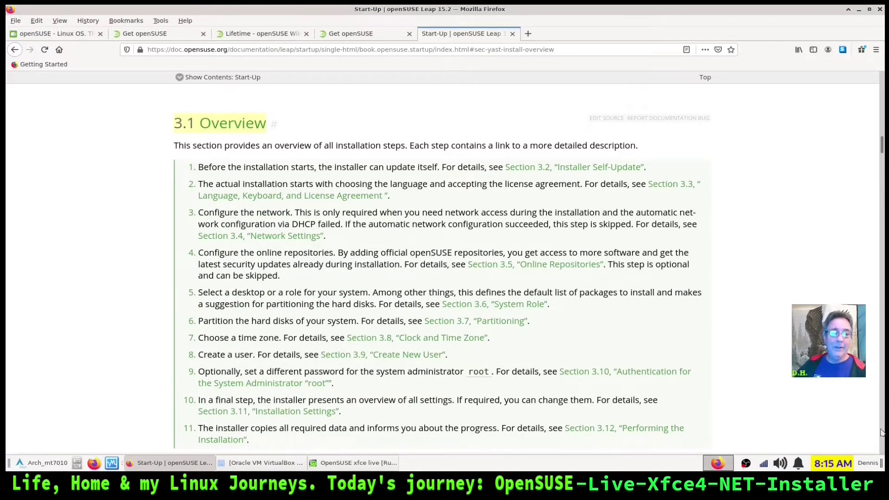
key("Home")
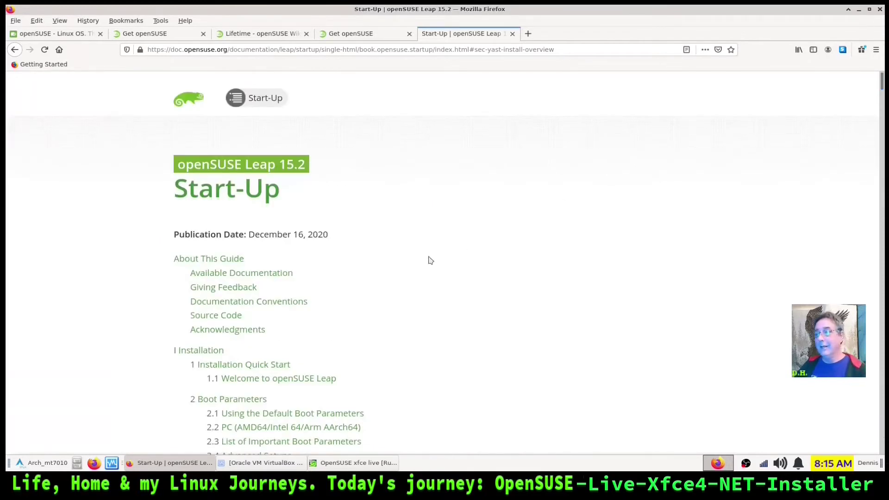
scroll(429, 260, "down", 6)
scroll(421, 237, "down", 4)
scroll(569, 230, "down", 5)
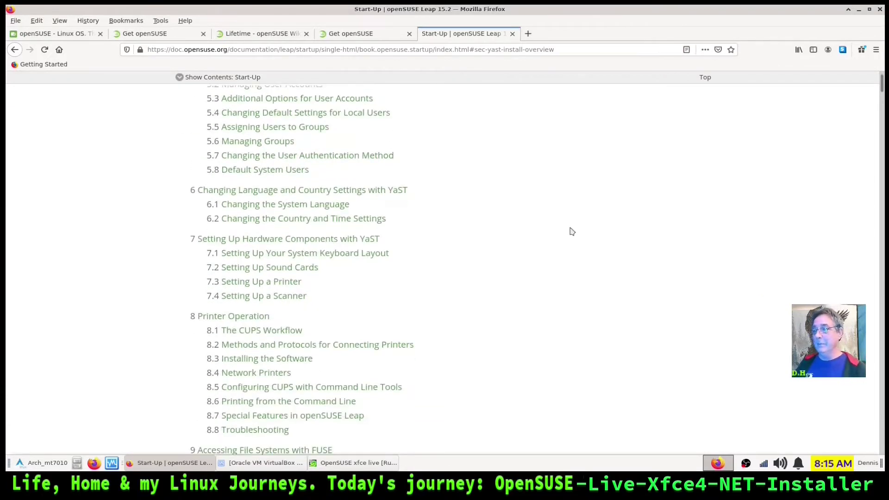
scroll(565, 234, "up", 15)
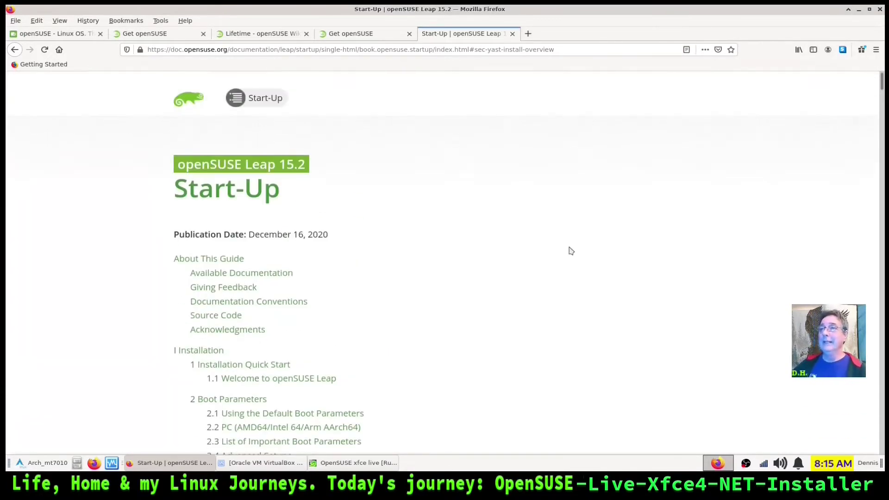
left_click(563, 51)
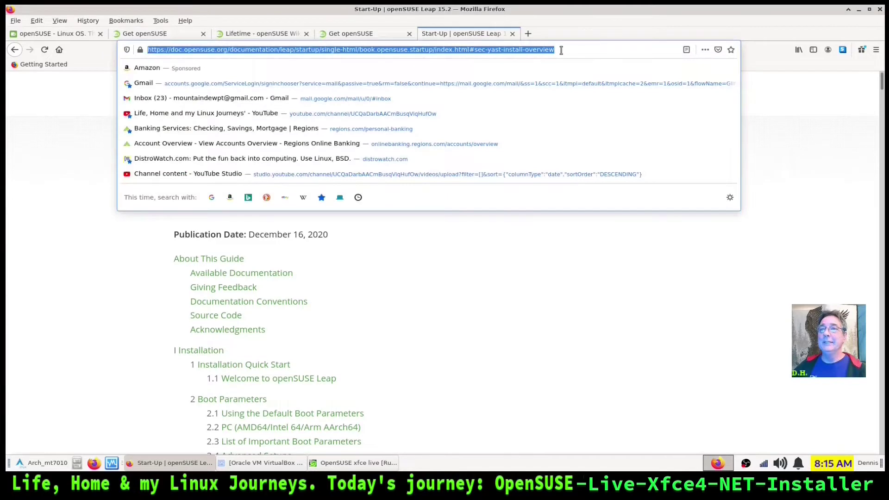
Dismiss the address suggestions and switch tabs, ending on the openSUSE homepage's Tumbleweed section
left_click(373, 319)
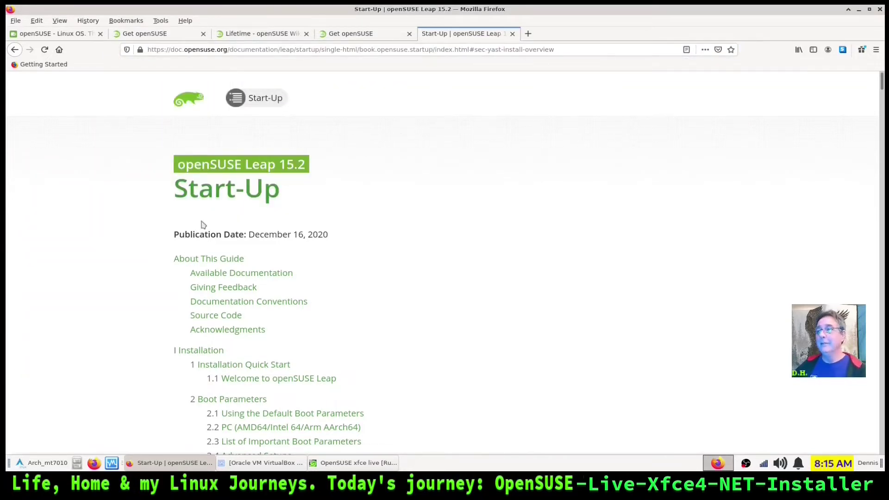
scroll(407, 265, "down", 3)
scroll(407, 265, "down", 3)
scroll(406, 264, "up", 5)
left_click(57, 36)
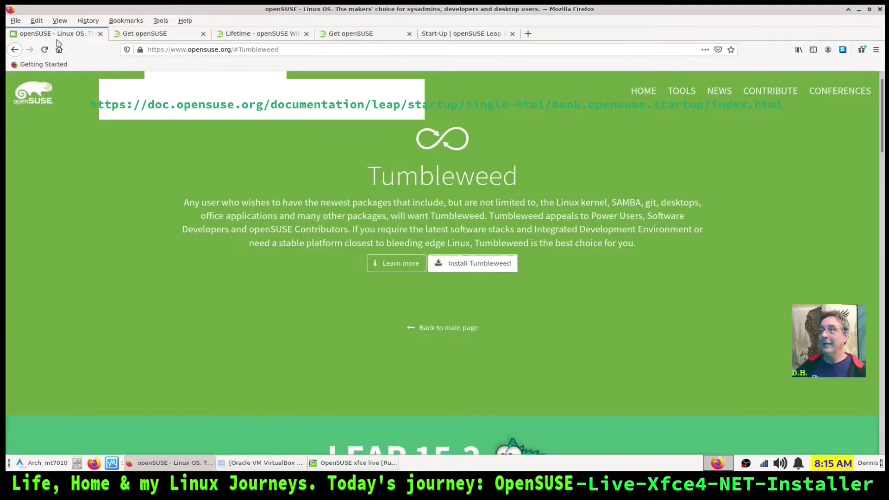
left_click(435, 34)
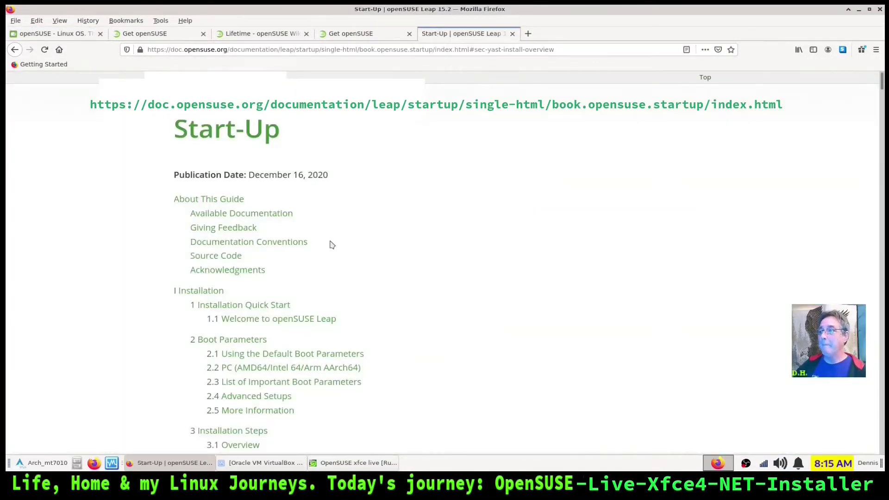
scroll(329, 245, "down", 3)
scroll(329, 245, "up", 4)
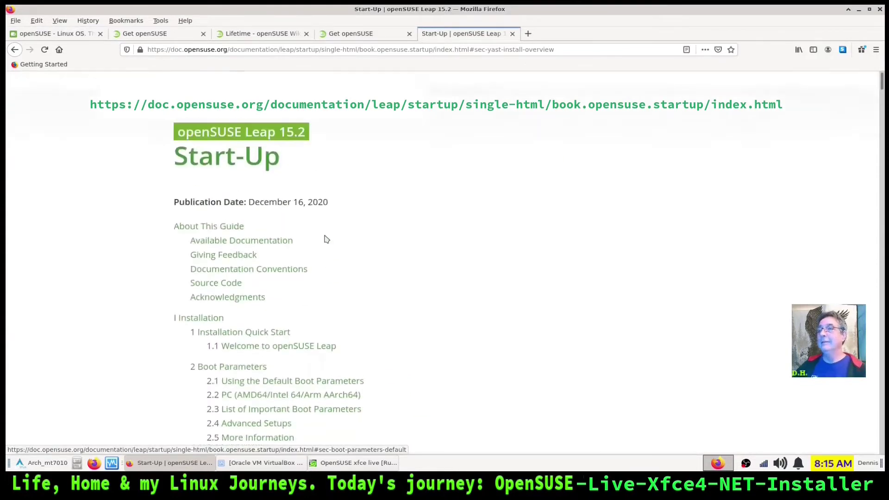
left_click(63, 37)
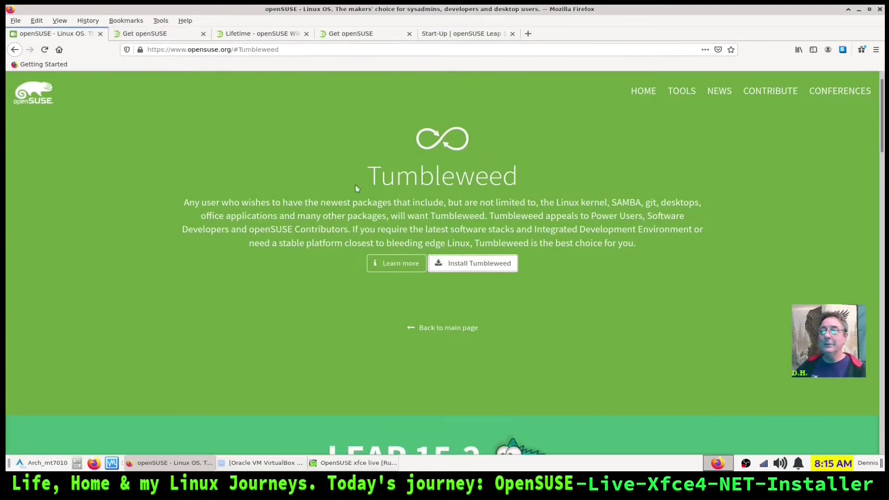
From the openSUSE main page, open Leap's details and open the Leap 15.2 download page in a new tab
left_click(449, 327)
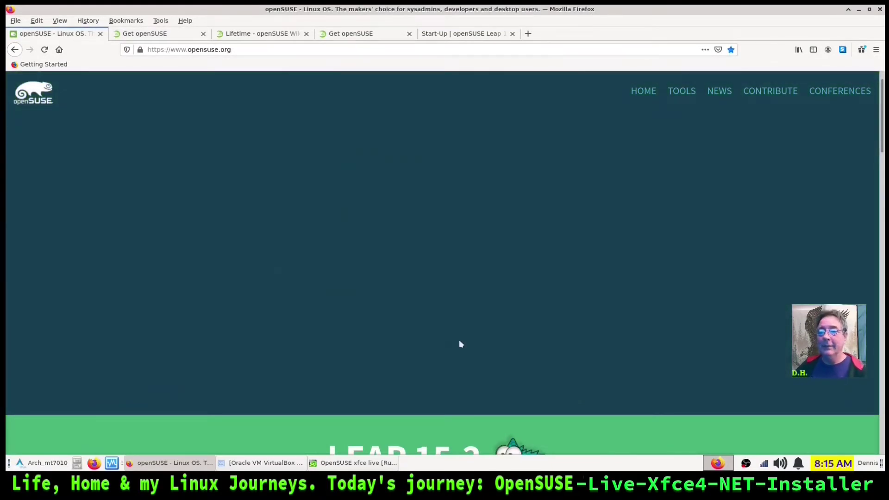
left_click(631, 307)
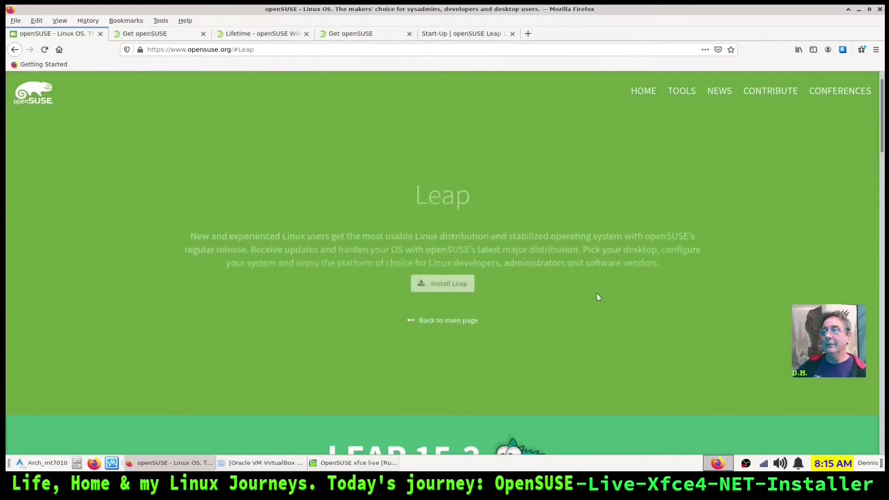
scroll(306, 308, "down", 10)
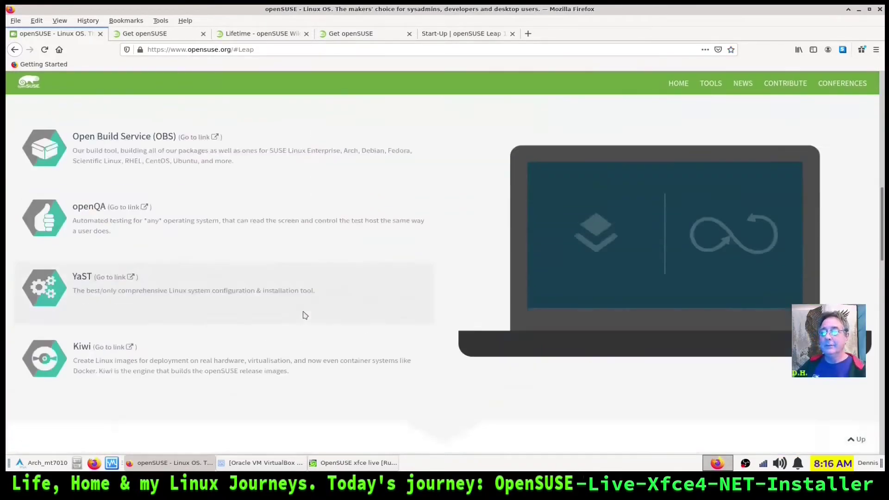
scroll(305, 315, "down", 10)
scroll(304, 308, "up", 9)
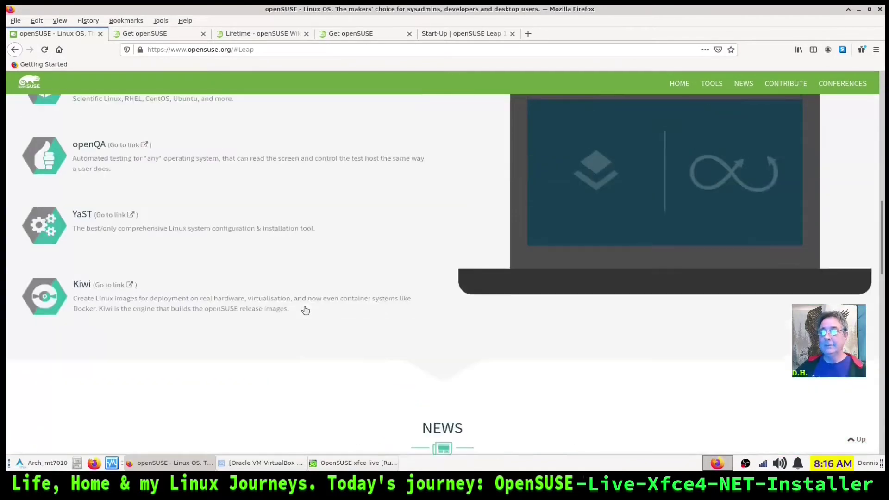
scroll(305, 310, "up", 10)
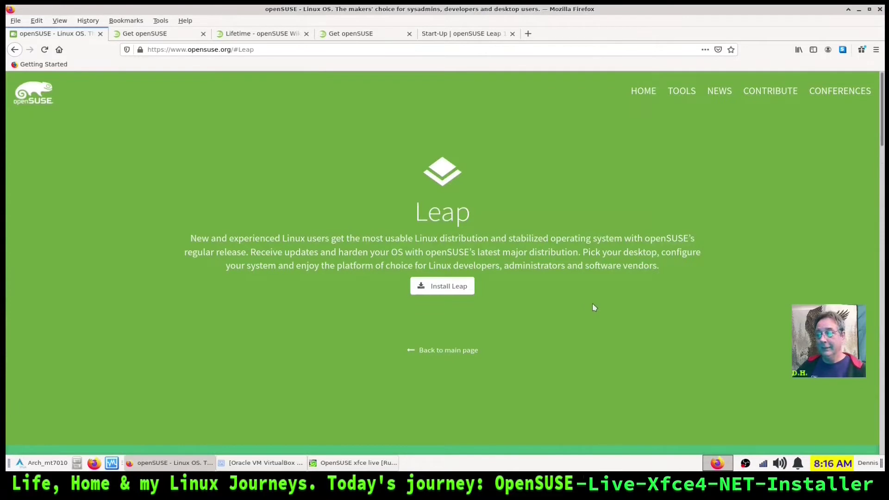
scroll(594, 306, "down", 2)
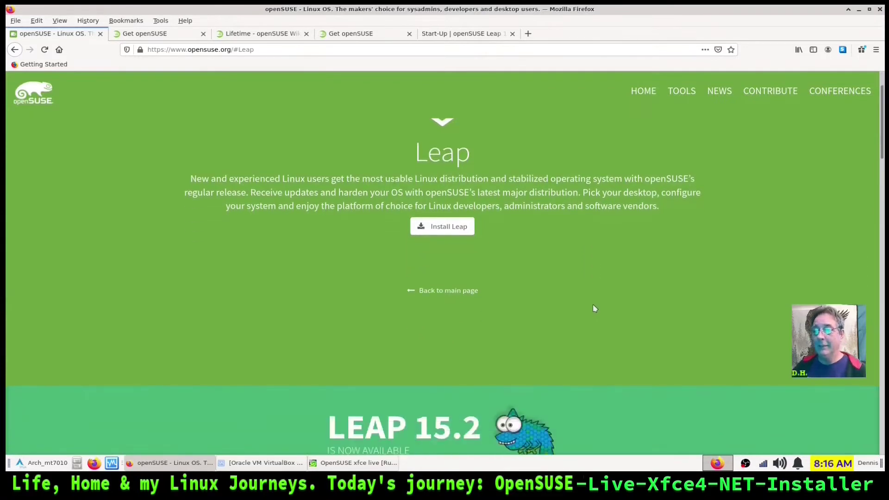
left_click(455, 228)
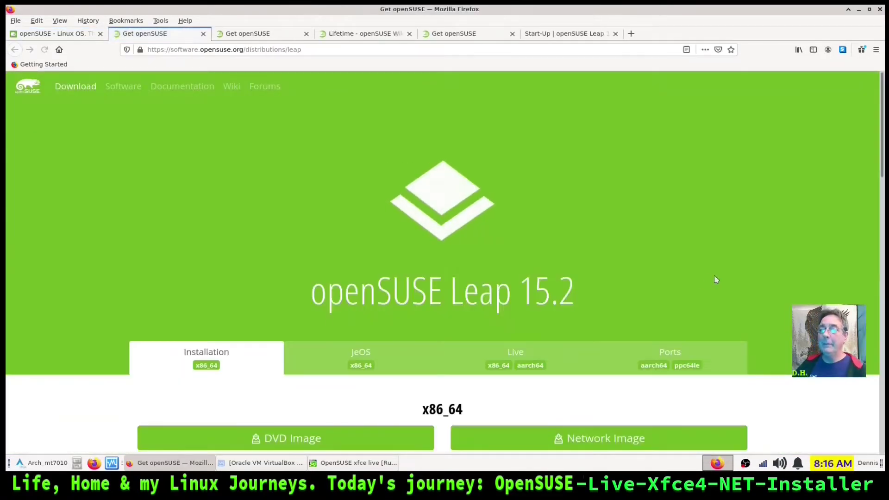
Reveal the Live image downloads on the openSUSE Leap page
scroll(714, 277, "down", 4)
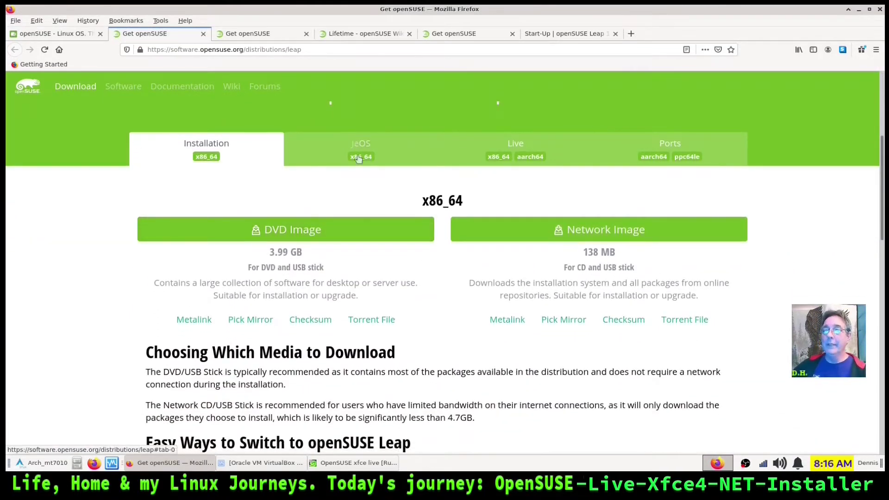
left_click(498, 157)
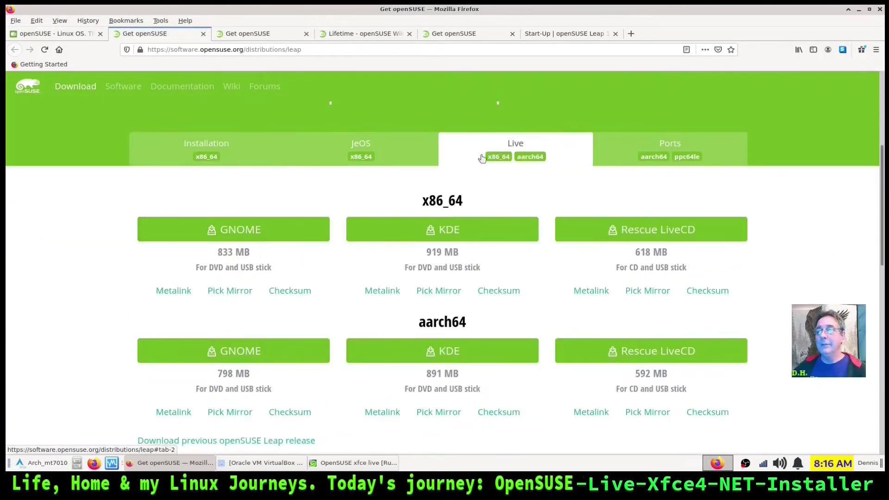
scroll(355, 147, "down", 2)
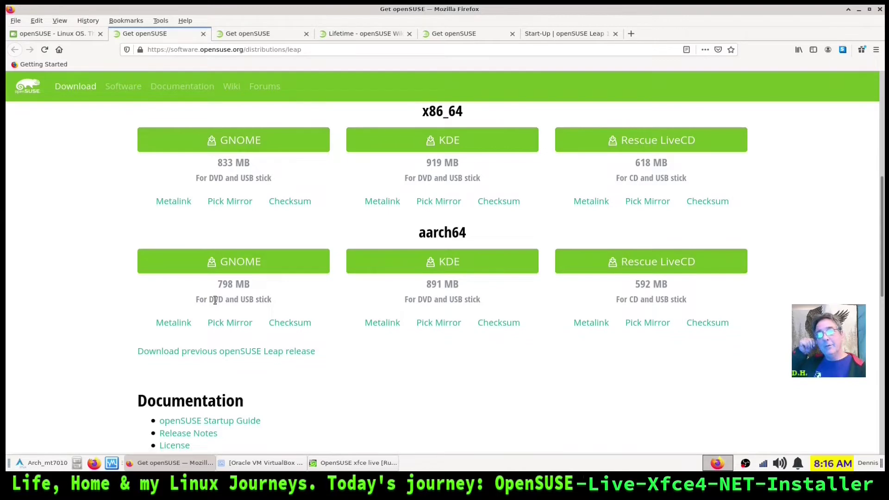
Return the first tab to the openSUSE main page's TOOLS section
scroll(283, 333, "up", 1)
scroll(284, 333, "down", 1)
scroll(283, 333, "up", 2)
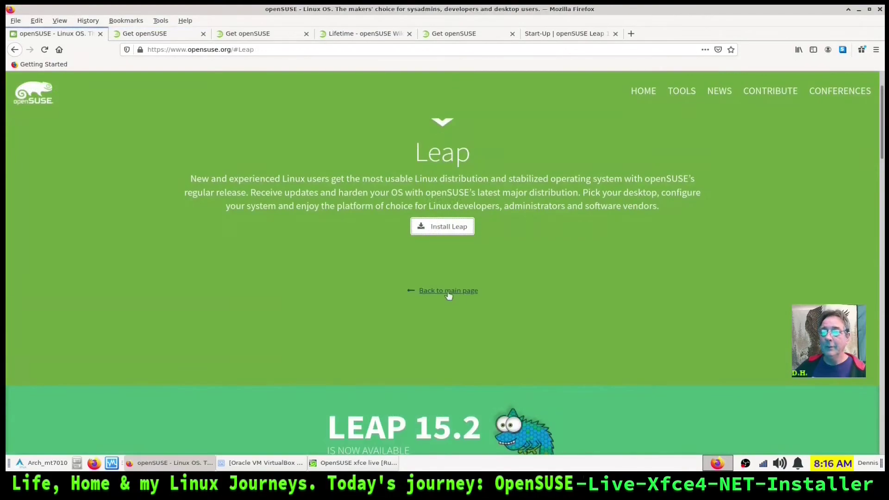
left_click(448, 292)
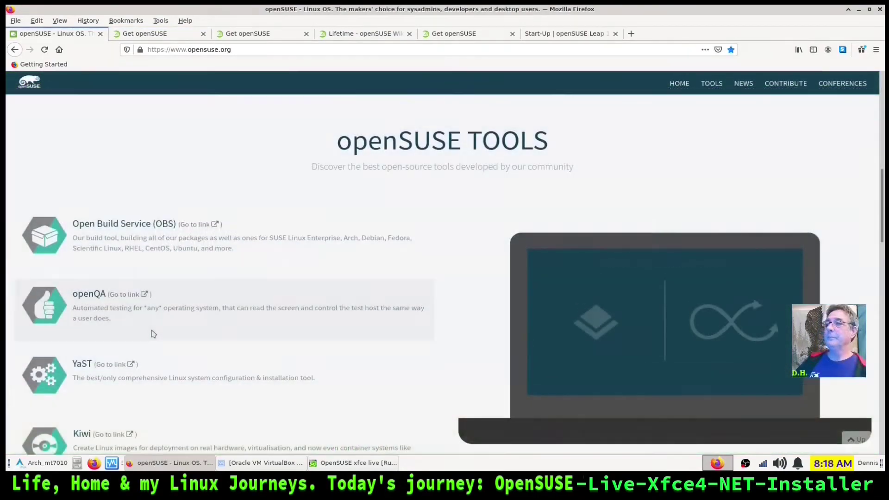
Open the Open Build Service link from the openSUSE TOOLS section in a new tab
scroll(139, 224, "up", 1)
scroll(155, 210, "up", 3)
scroll(155, 214, "down", 4)
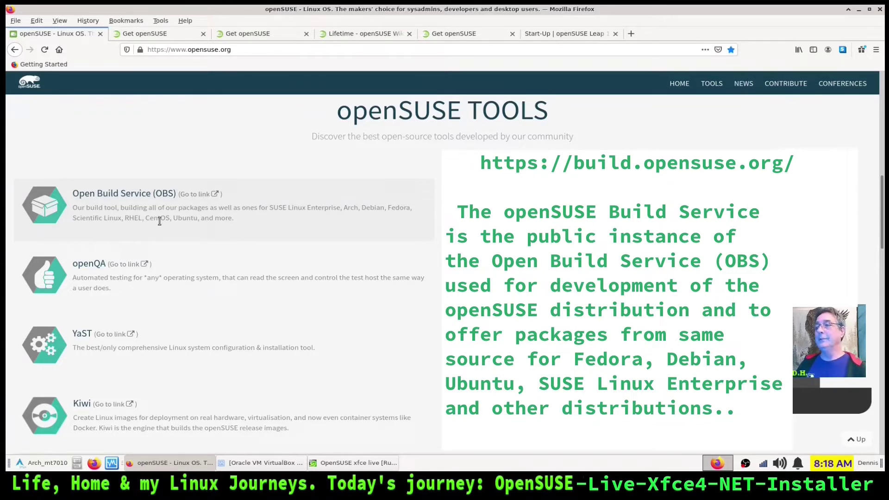
left_click_drag(144, 218, 168, 219)
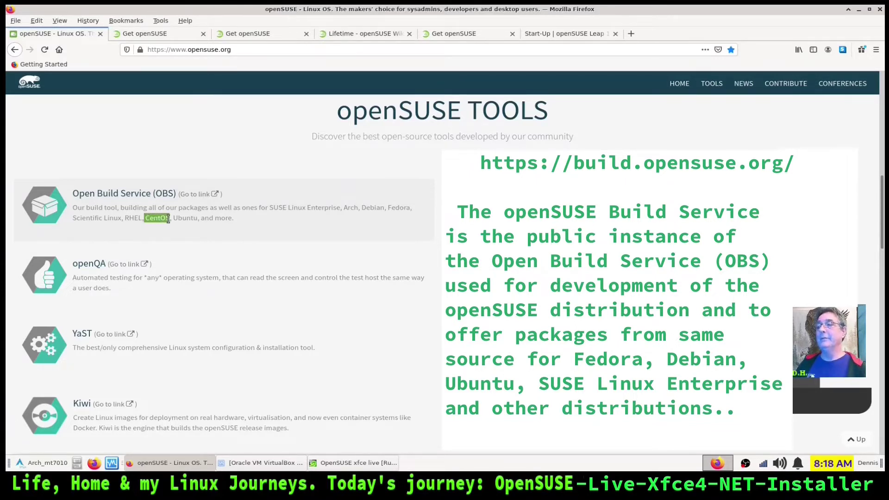
left_click(175, 237)
right_click(204, 195)
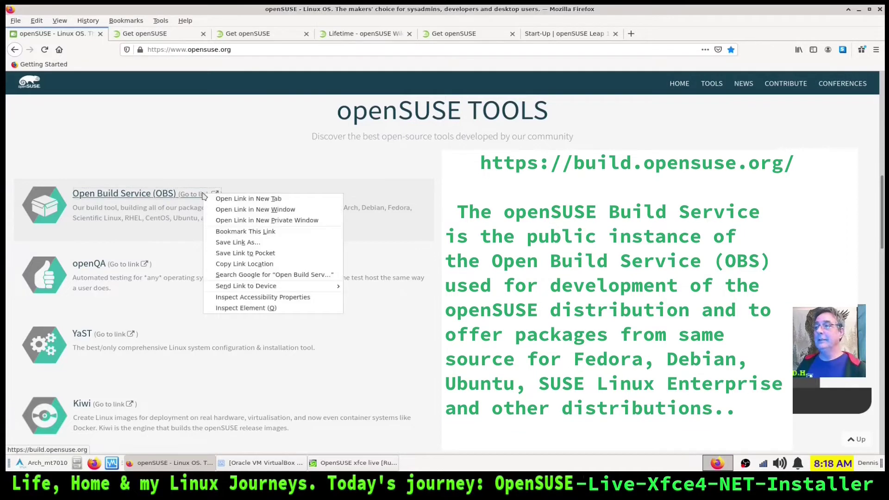
left_click(219, 199)
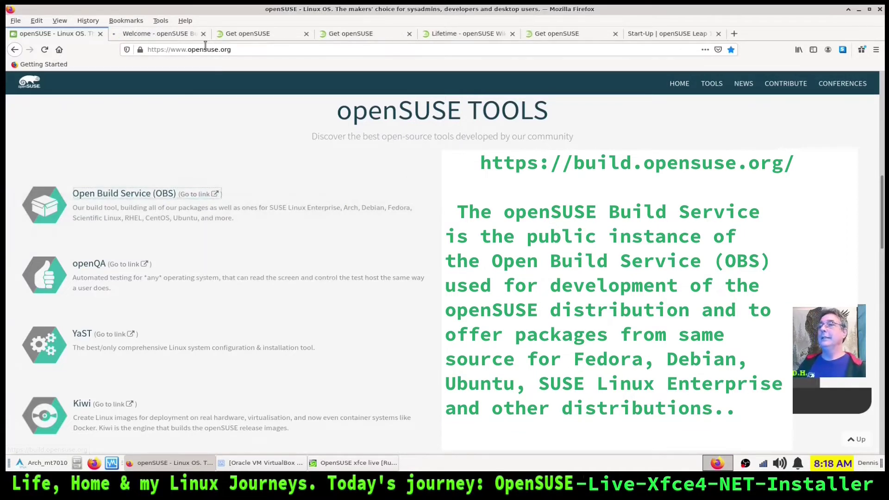
Switch to the 'Welcome - openSUSE Build Service' tab and view its System Status chart
left_click(179, 38)
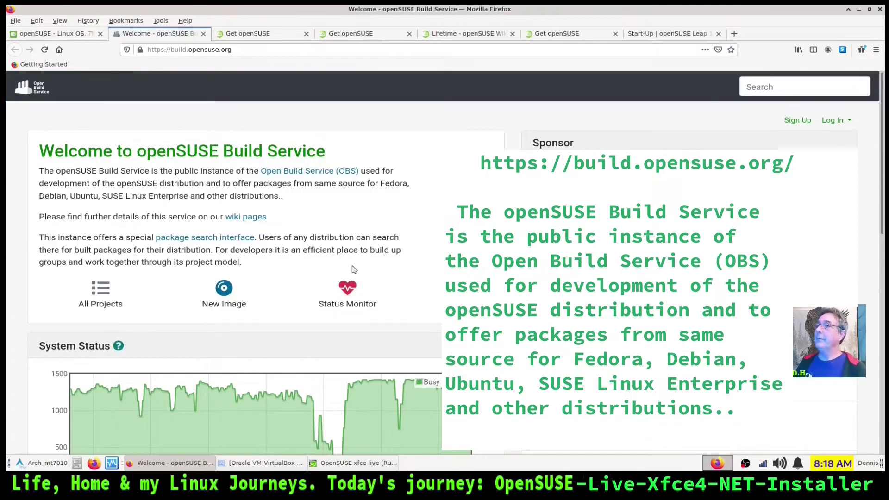
scroll(354, 268, "down", 3)
scroll(347, 266, "up", 3)
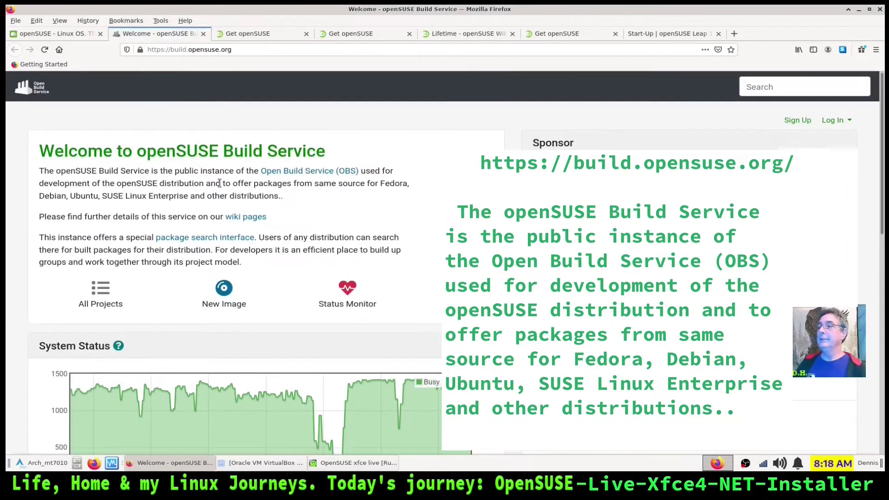
scroll(376, 262, "down", 5)
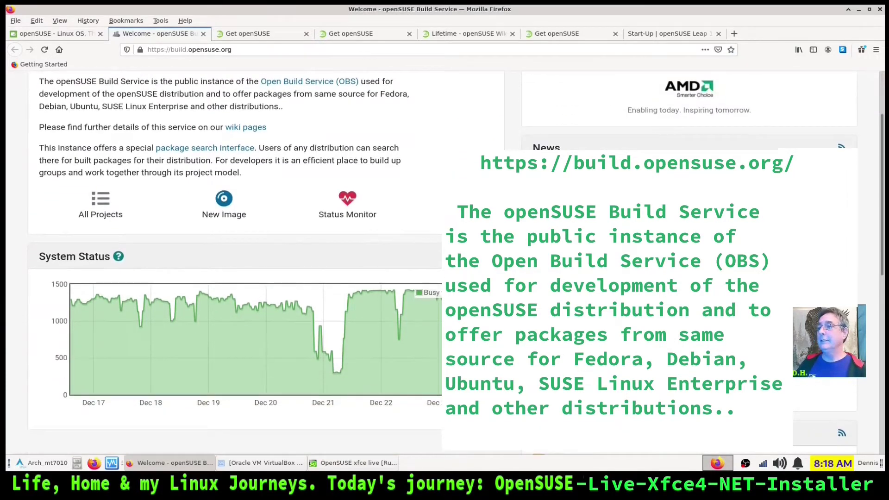
scroll(368, 269, "down", 5)
scroll(354, 274, "up", 10)
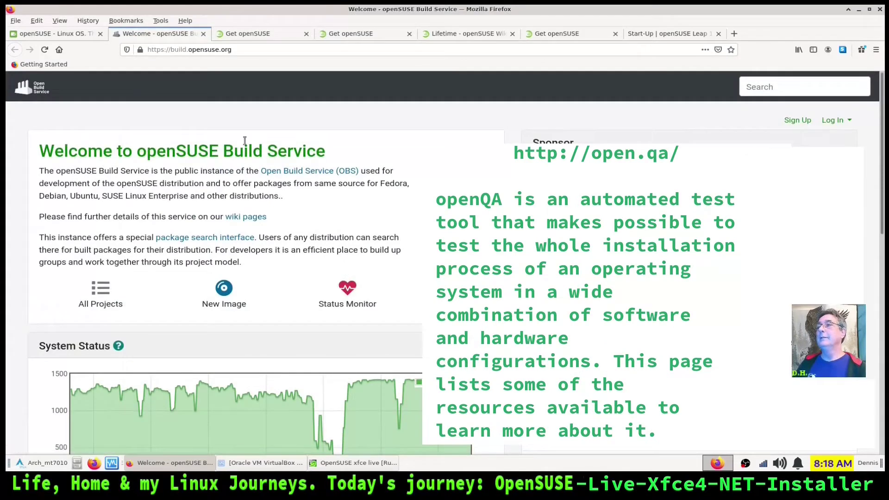
Close the Build Service tab and open the openQA link in a new tab
left_click(203, 34)
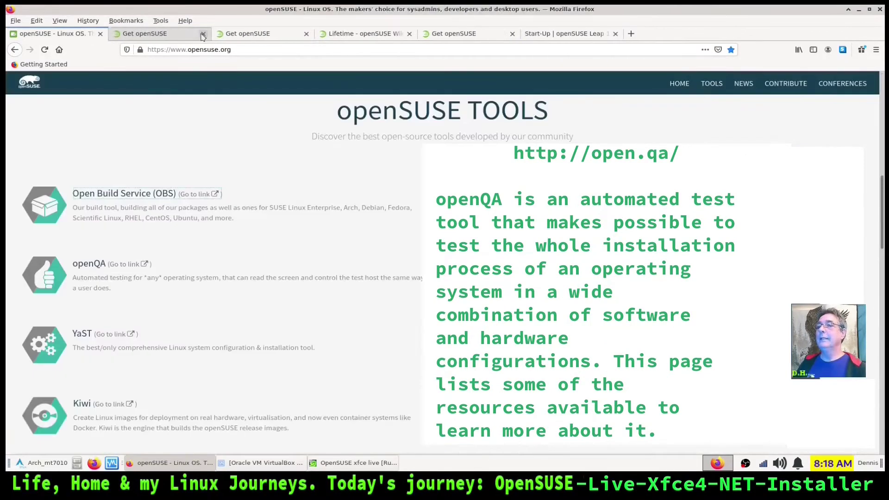
right_click(132, 267)
left_click(143, 269)
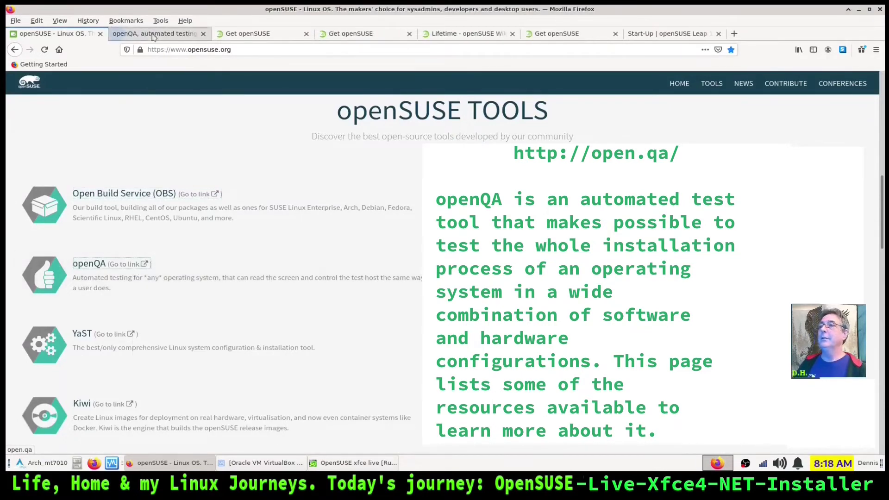
left_click(153, 35)
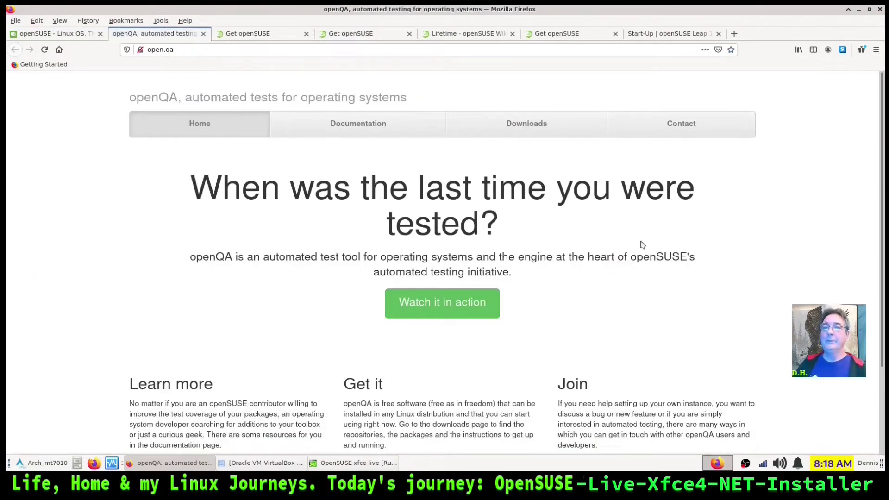
Browse the openQA page, then close its tab
scroll(612, 256, "down", 3)
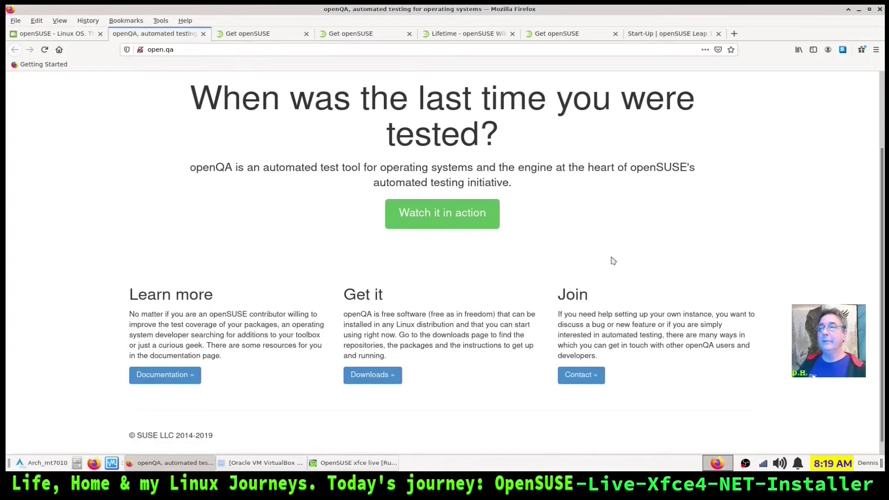
scroll(613, 261, "down", 1)
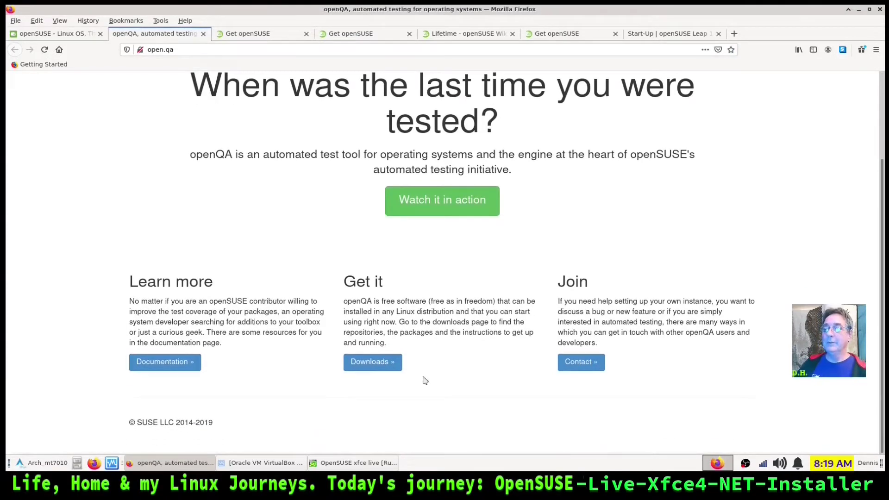
scroll(235, 281, "up", 4)
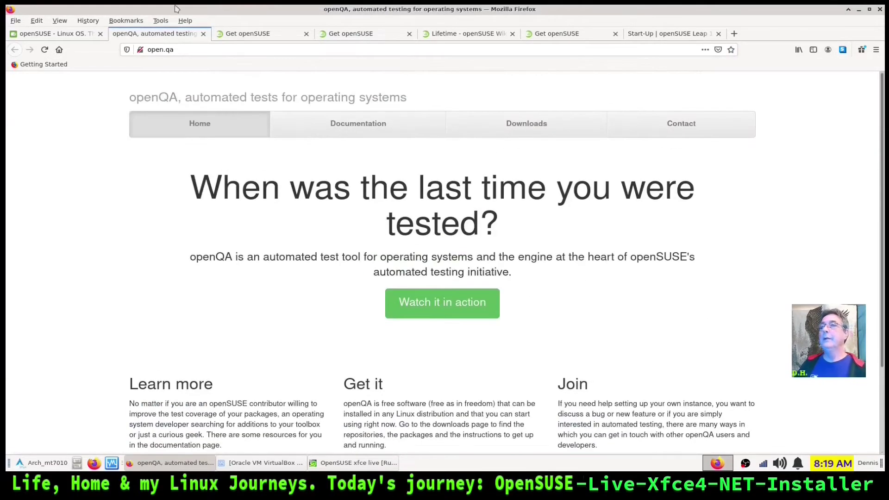
left_click(203, 33)
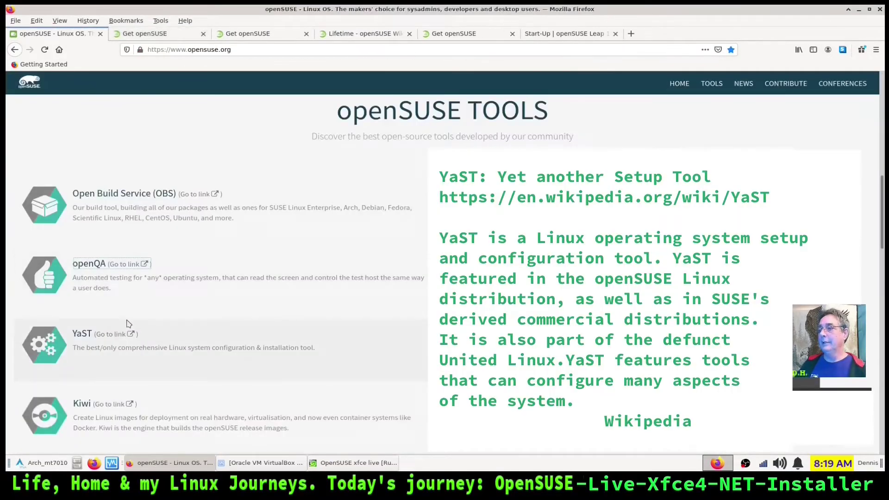
right_click(115, 337)
left_click(144, 342)
left_click(163, 37)
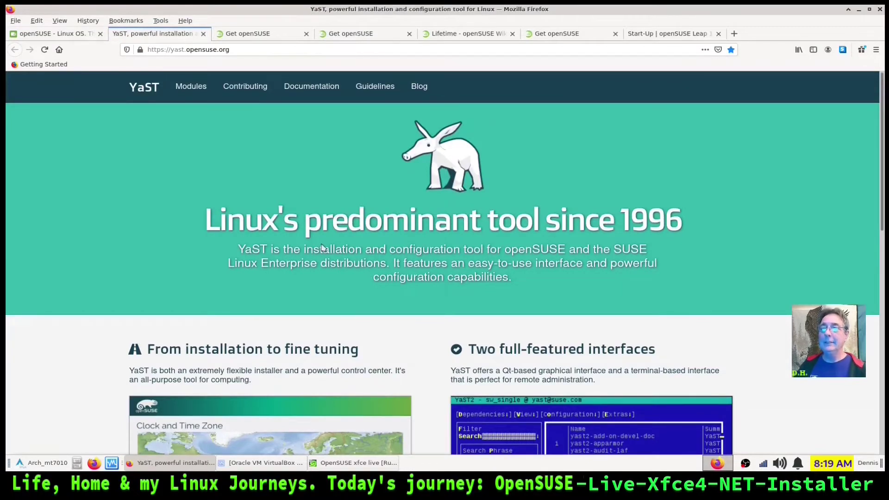
scroll(323, 247, "down", 3)
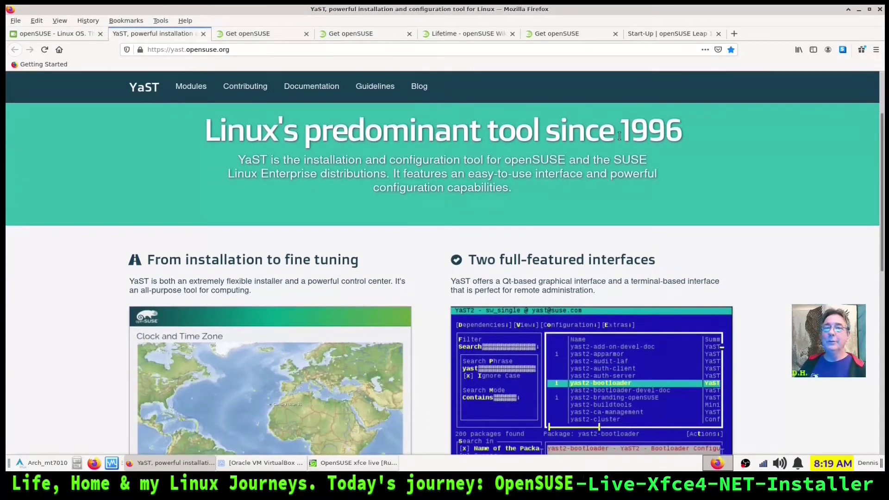
scroll(687, 167, "down", 2)
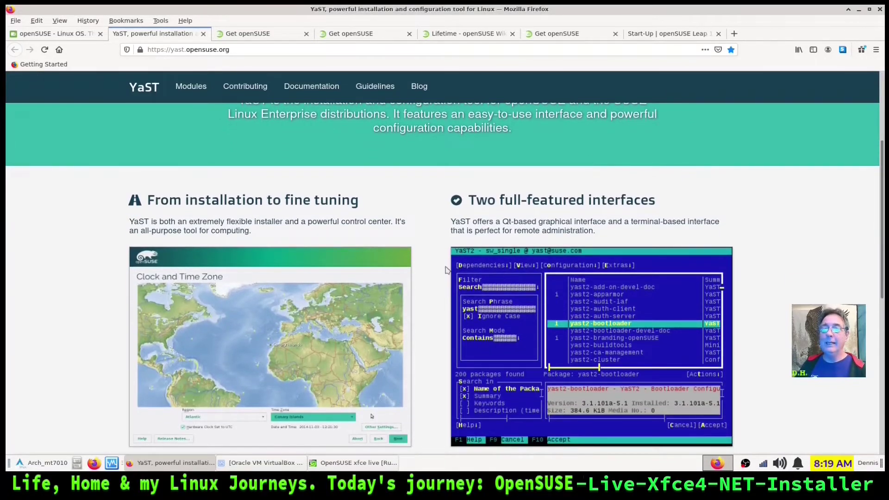
scroll(445, 273, "down", 2)
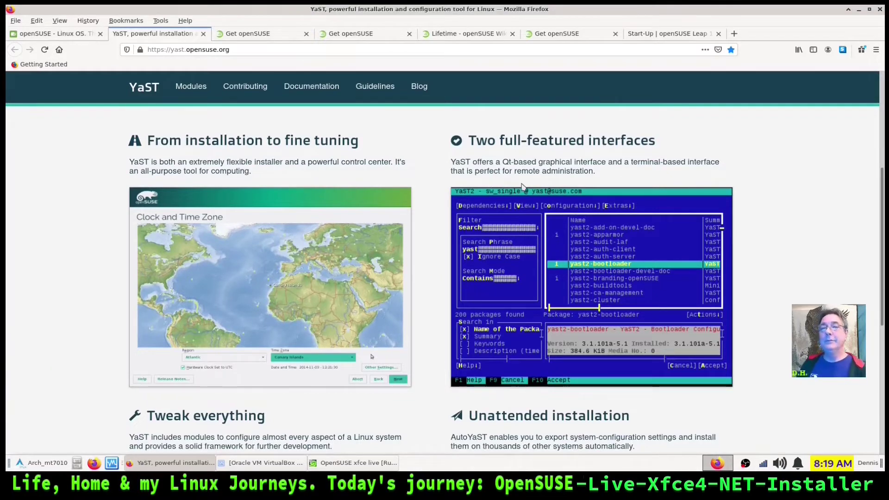
scroll(734, 205, "down", 5)
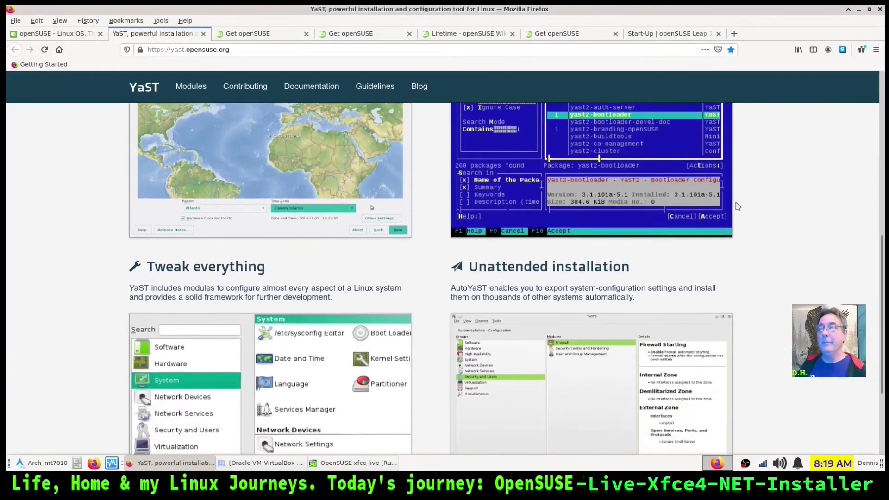
scroll(80, 250, "up", 3)
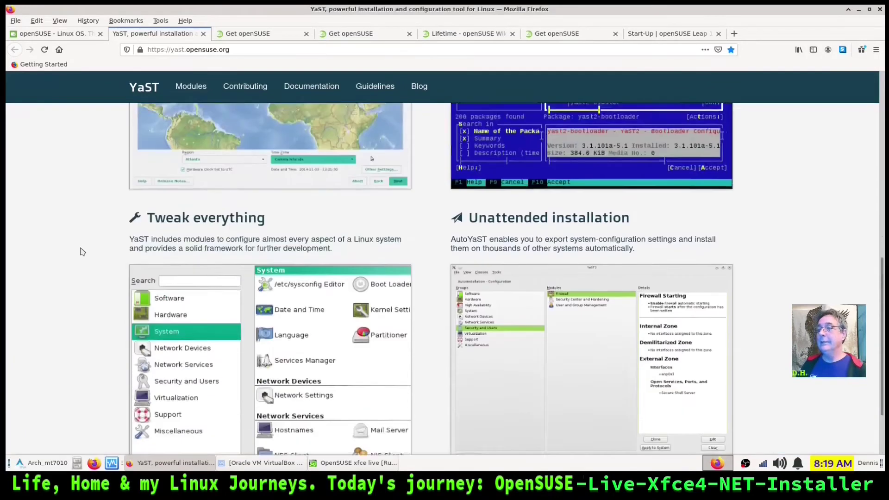
scroll(79, 255, "up", 5)
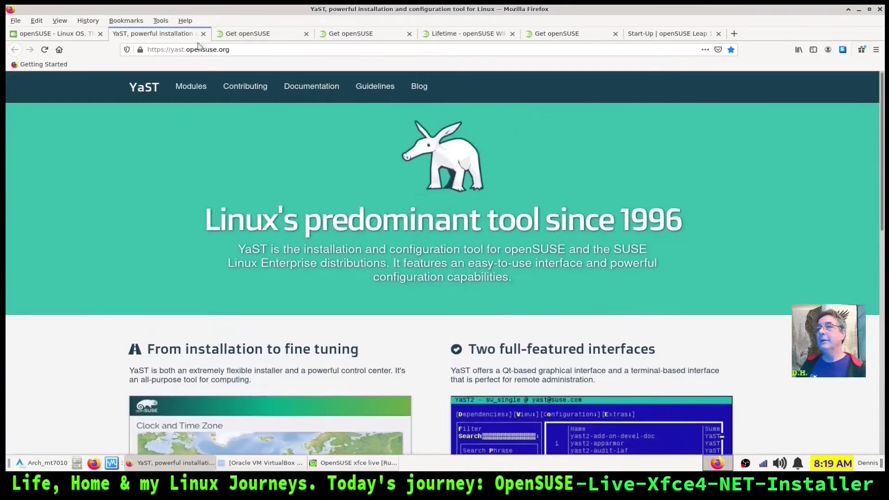
left_click(203, 33)
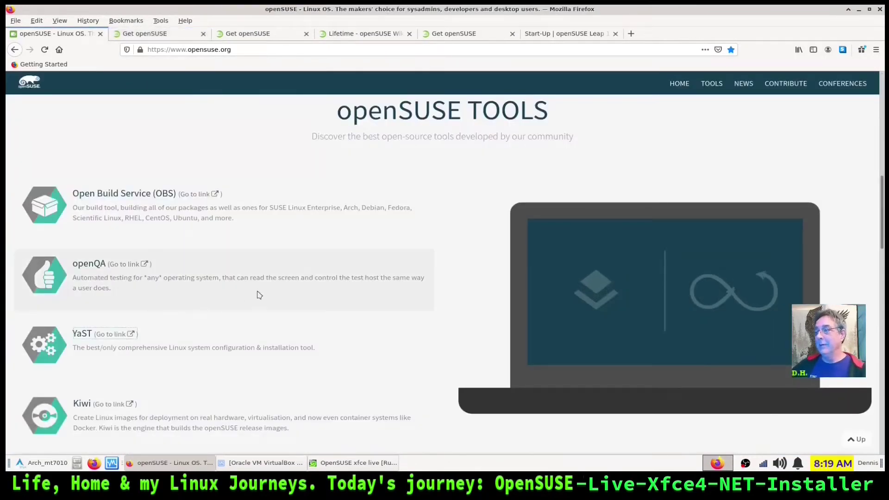
Open the Kiwi link's KIWI NG documentation in a new tab and switch to it
scroll(258, 295, "down", 4)
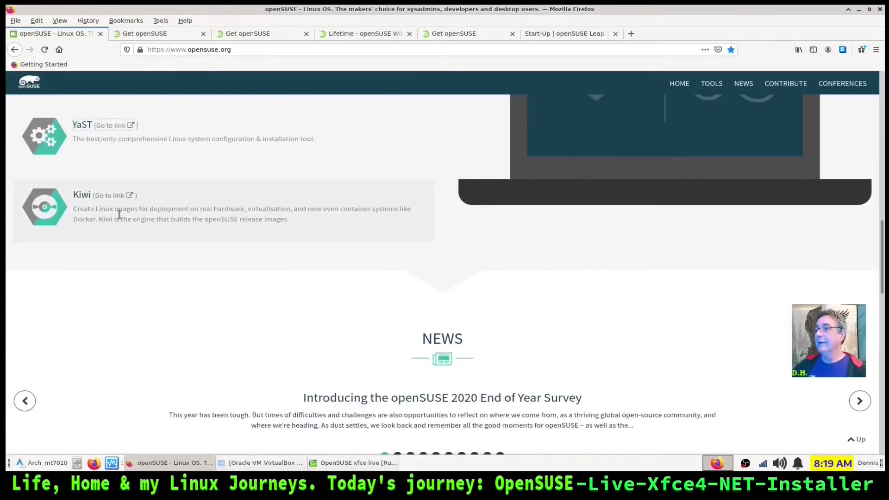
right_click(128, 196)
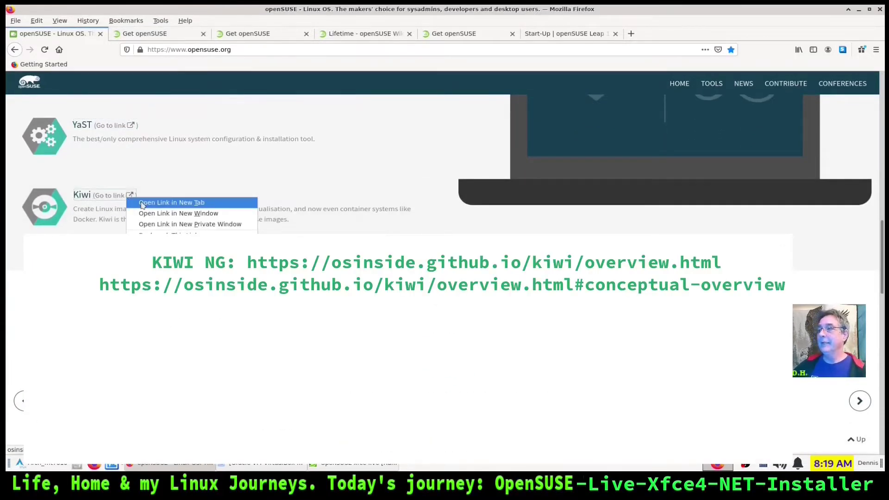
left_click(142, 205)
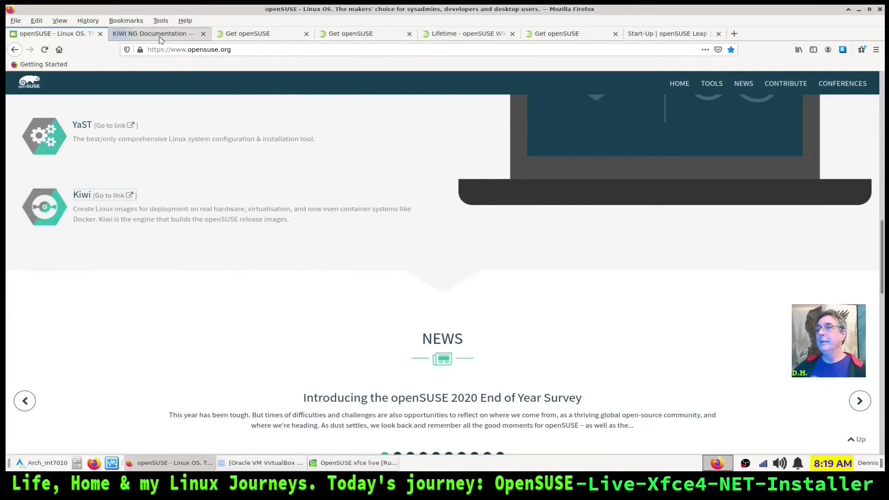
left_click(160, 40)
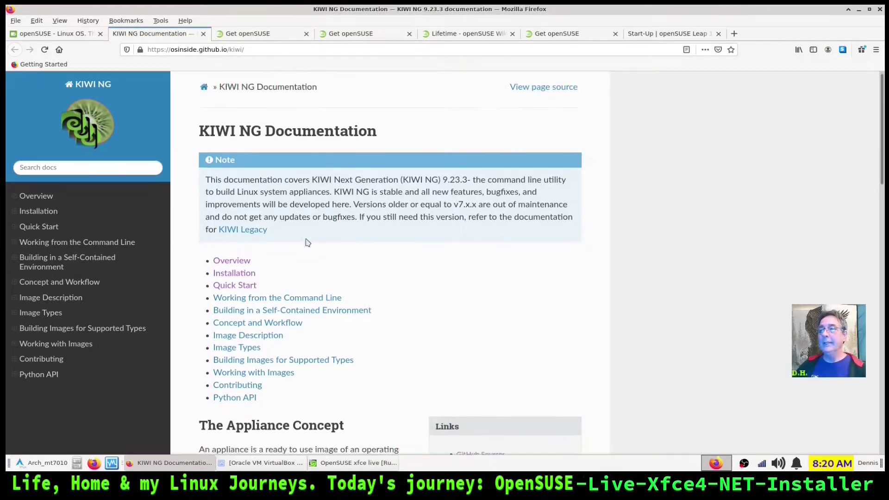
Read through the KIWI NG docs, highlight 'appliance', then close the tab
scroll(296, 218, "down", 2)
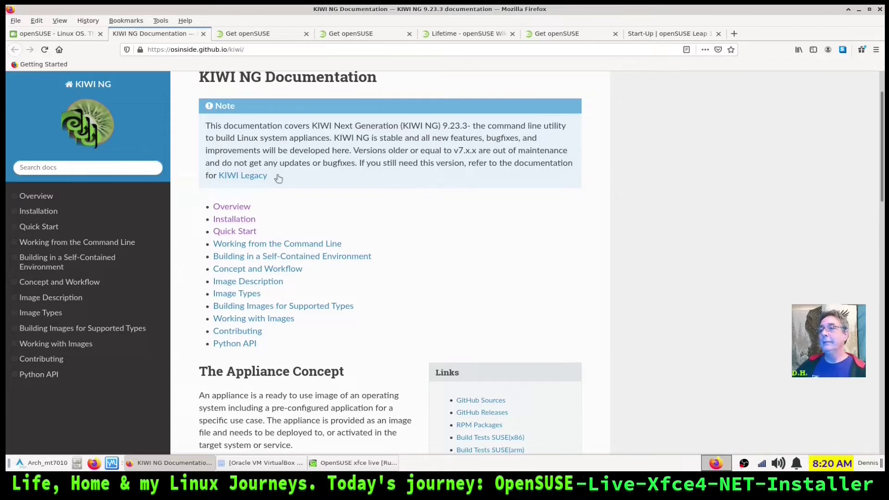
scroll(356, 178, "down", 2)
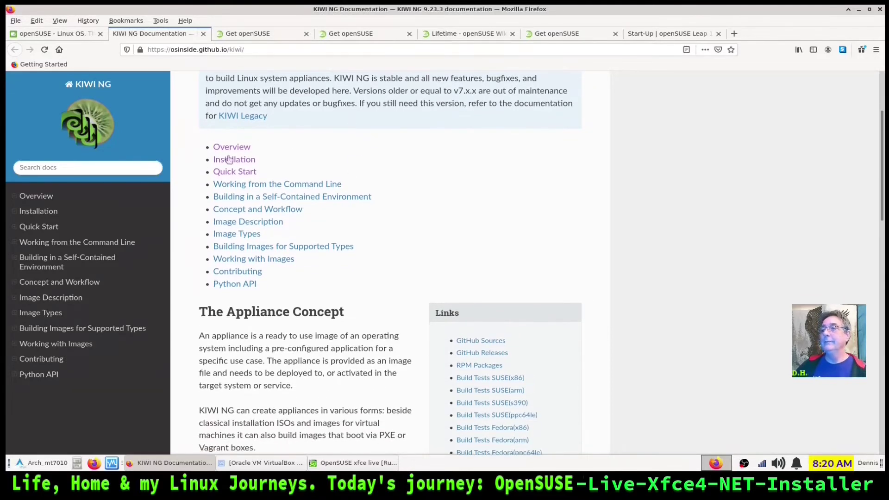
scroll(307, 282, "down", 4)
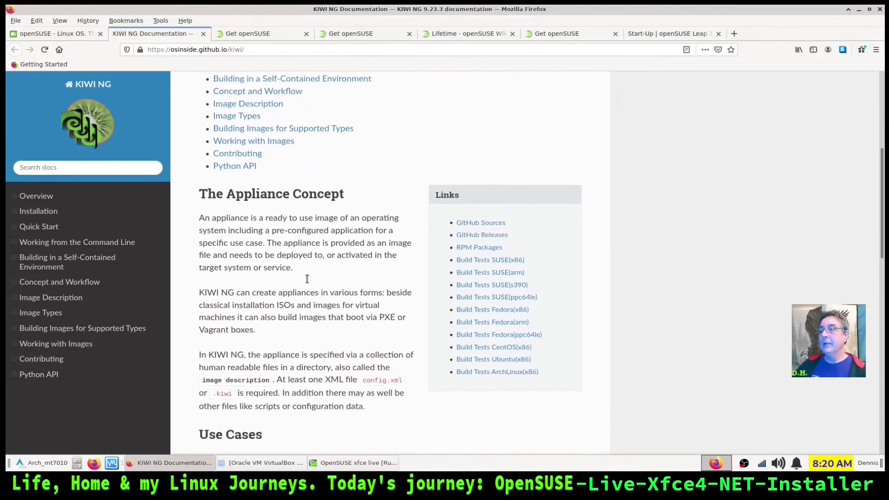
scroll(278, 231, "down", 2)
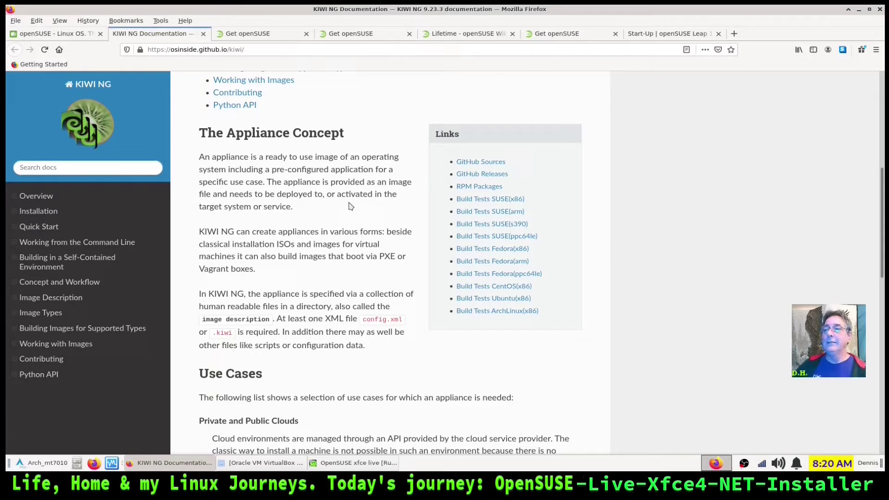
left_click_drag(282, 182, 319, 182)
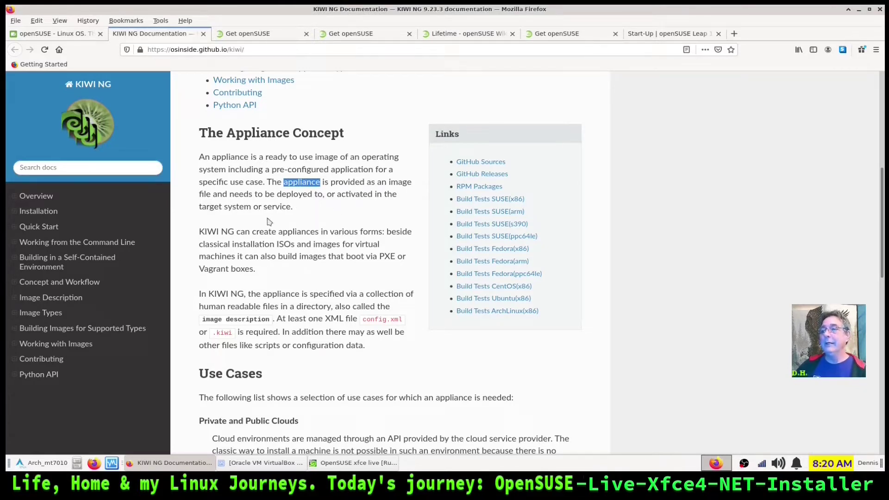
scroll(315, 227, "up", 8)
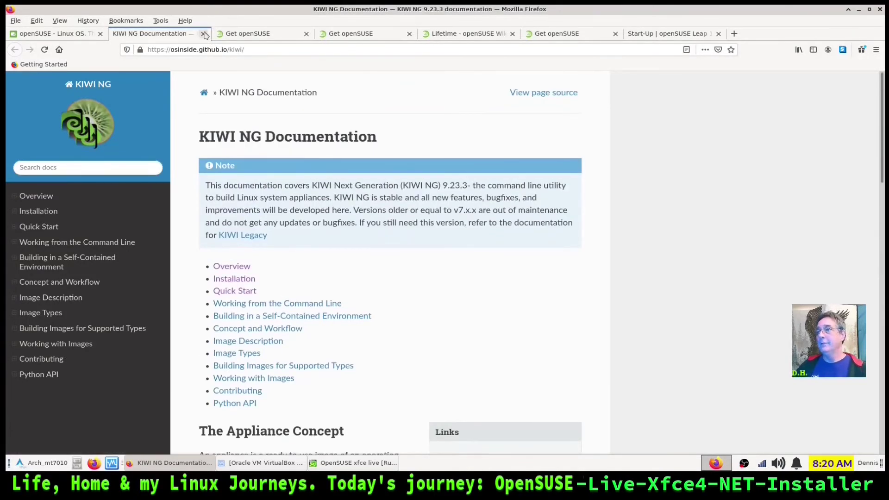
left_click(202, 34)
Open the detailed Tumbleweed overview section on the openSUSE homepage
scroll(215, 308, "up", 10)
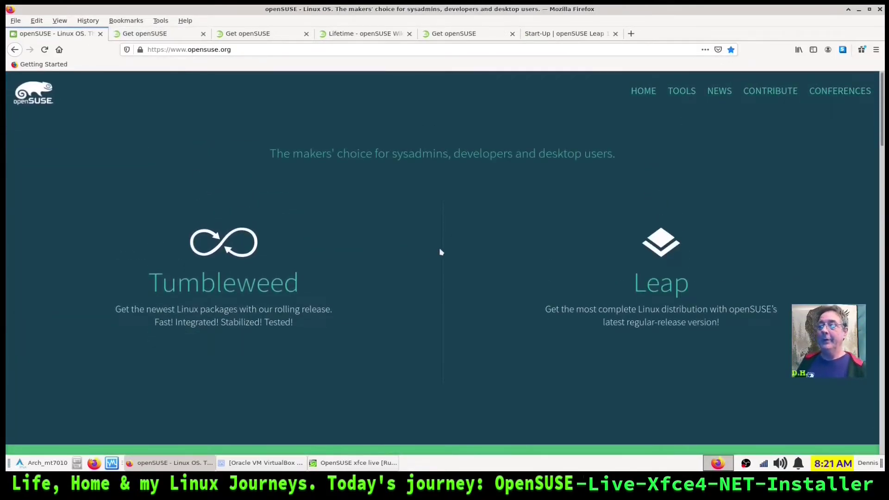
mouse_move(393, 284)
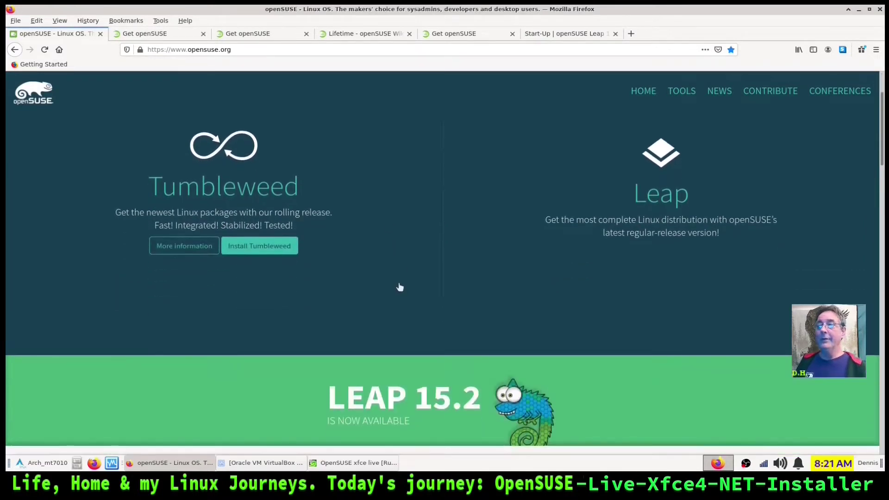
mouse_move(606, 252)
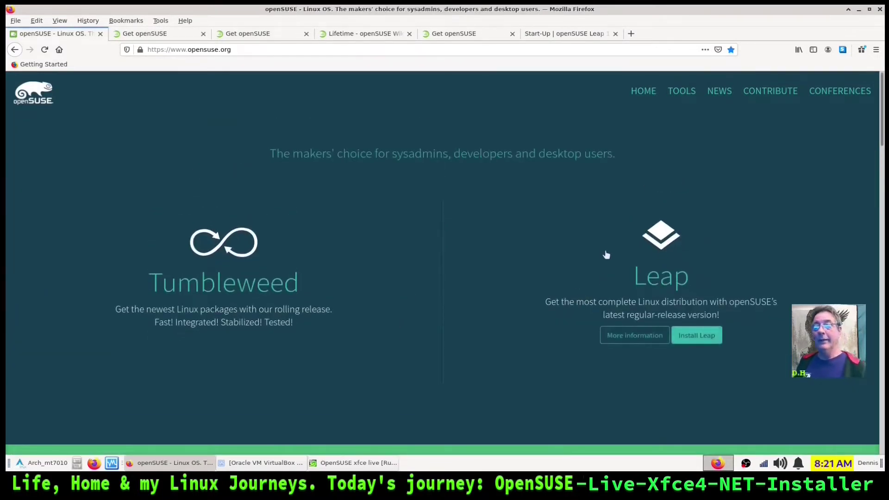
scroll(591, 258, "down", 3)
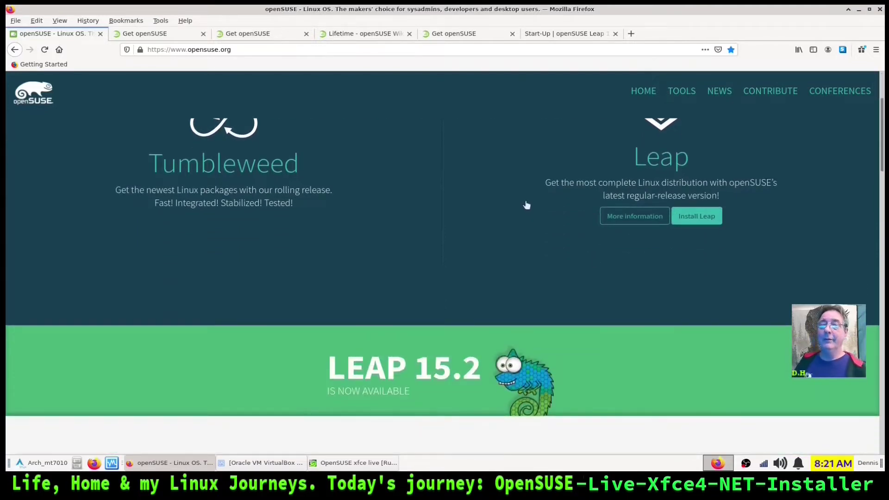
scroll(527, 205, "up", 2)
scroll(527, 205, "down", 2)
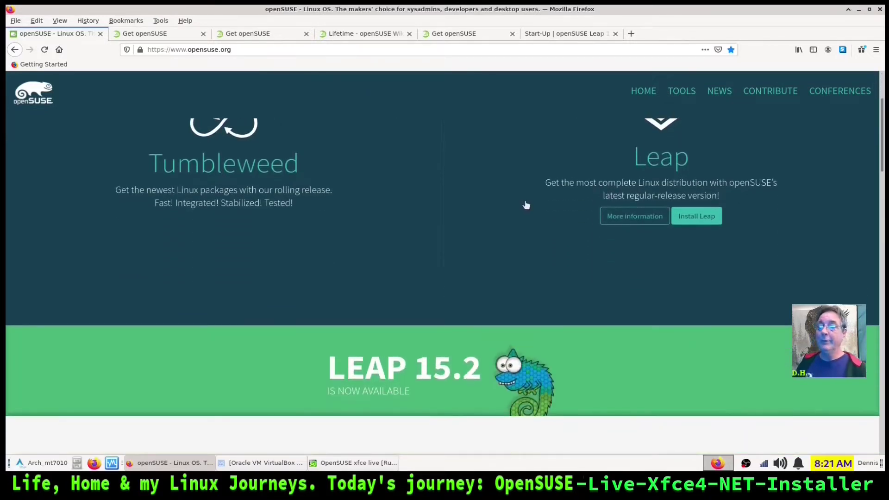
scroll(526, 205, "down", 1)
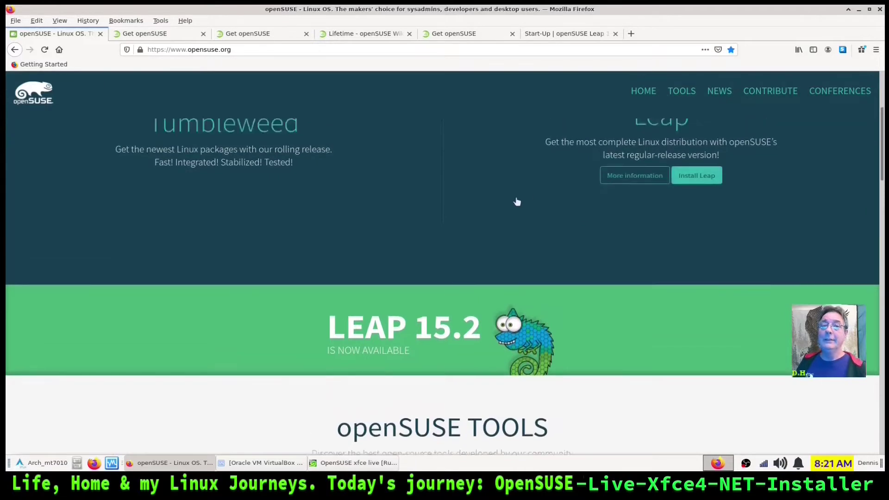
scroll(517, 202, "up", 3)
left_click(198, 311)
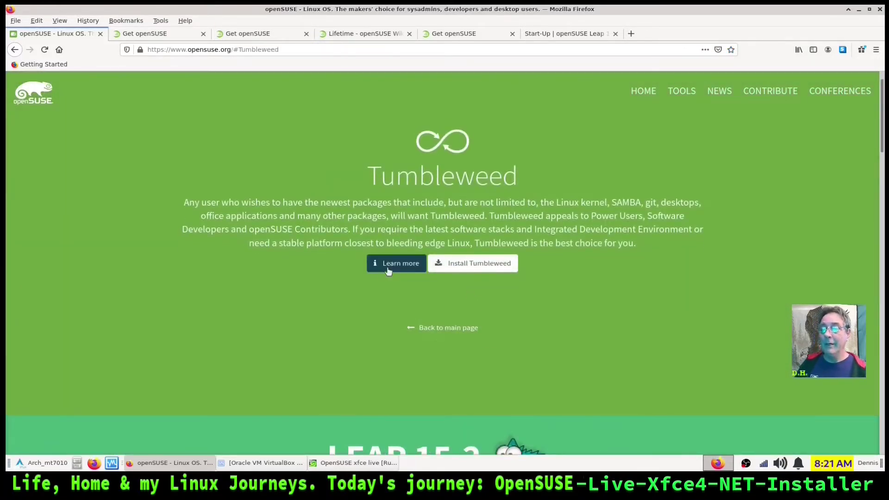
Open the Portal:Tumbleweed wiki page, close it, and return to the main page
left_click(388, 271)
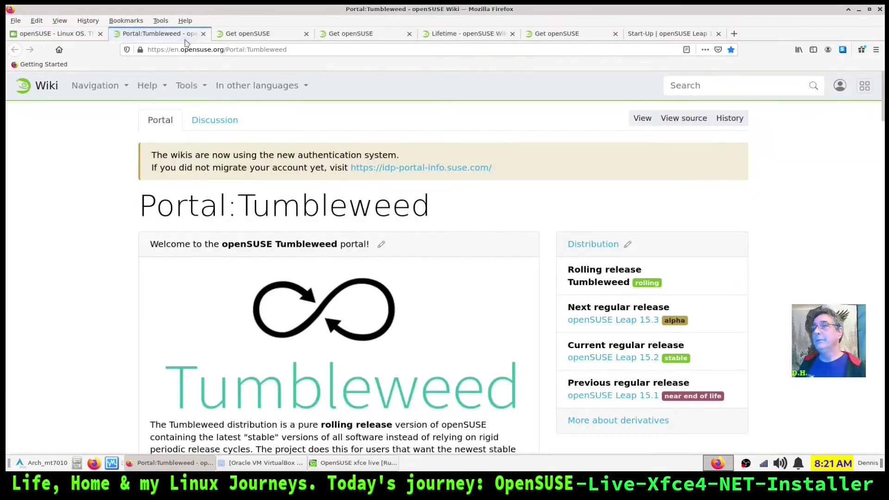
left_click(203, 34)
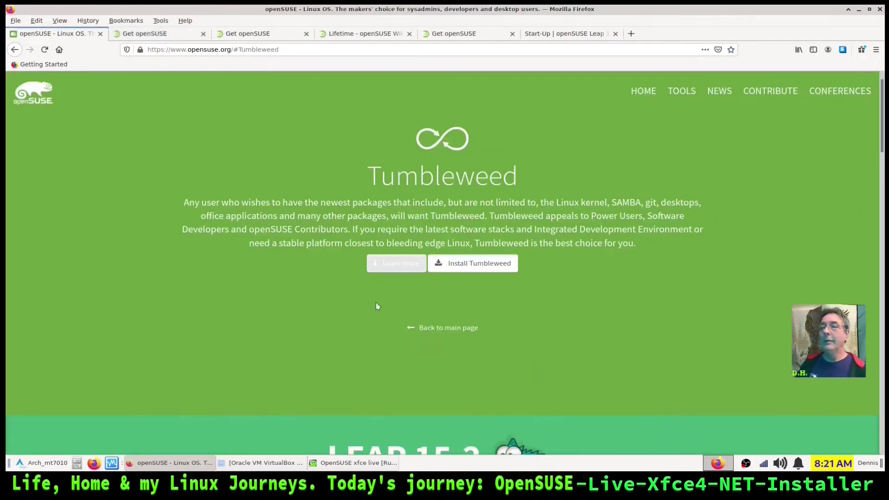
left_click(439, 328)
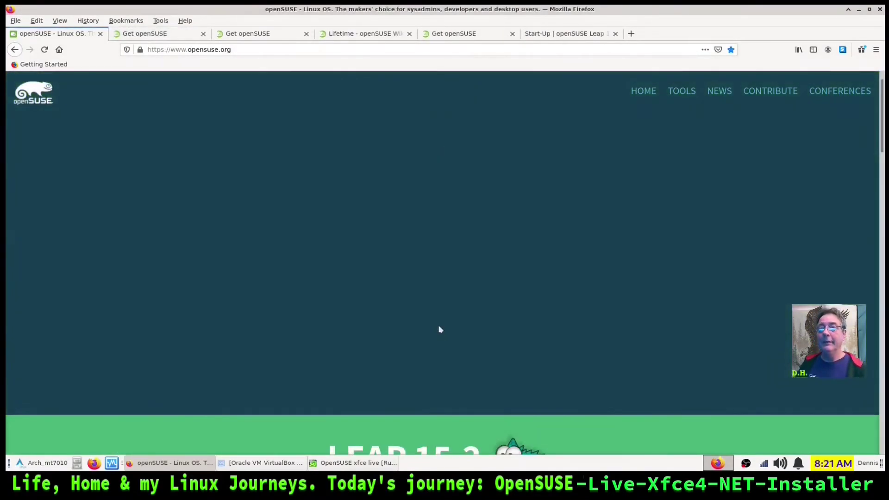
Open the Leap overview section and scroll through its description
left_click(623, 305)
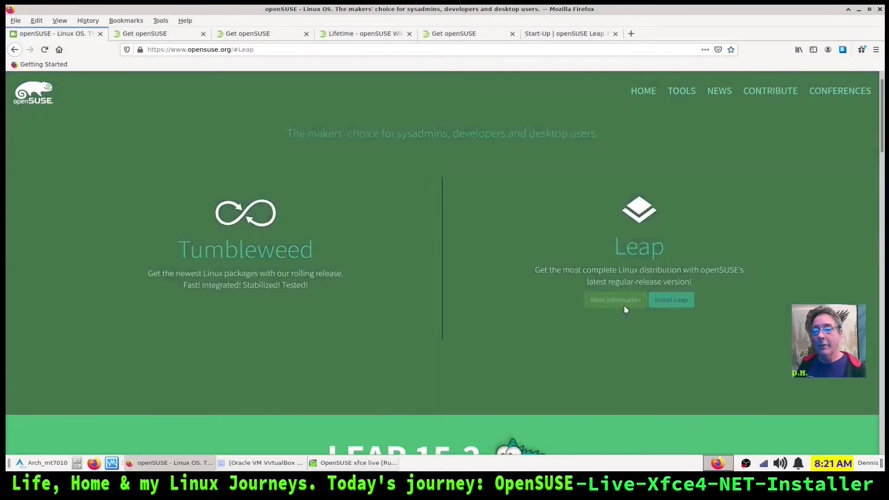
scroll(373, 304, "down", 2)
scroll(375, 308, "down", 8)
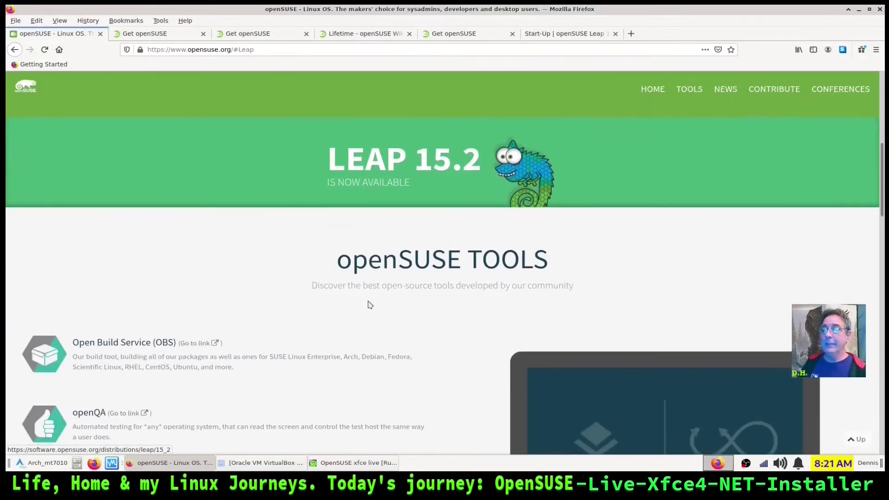
scroll(372, 309, "down", 8)
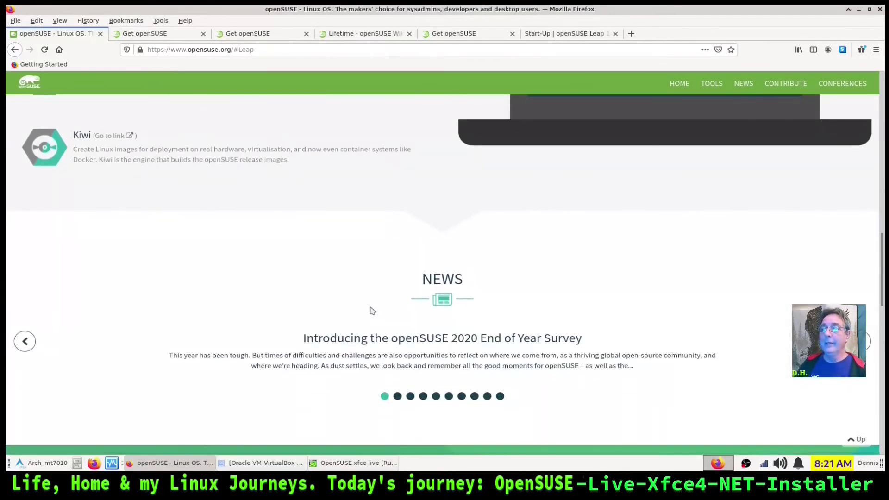
scroll(370, 306, "down", 8)
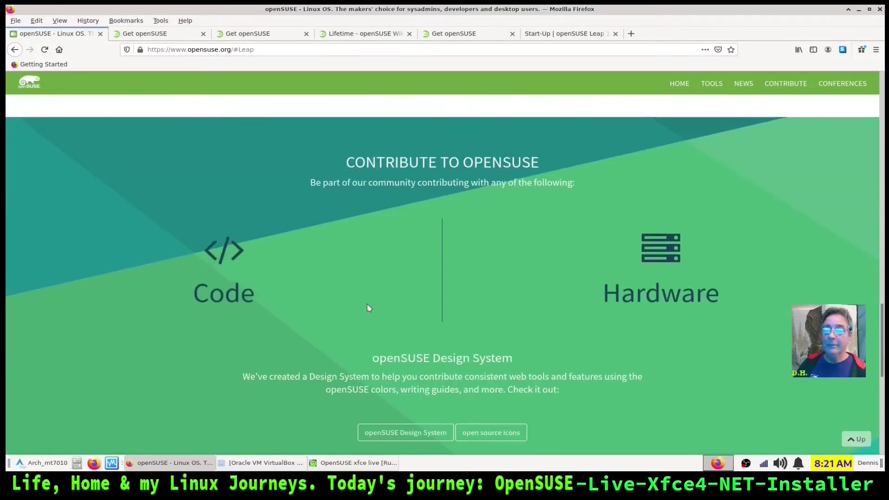
scroll(368, 304, "up", 15)
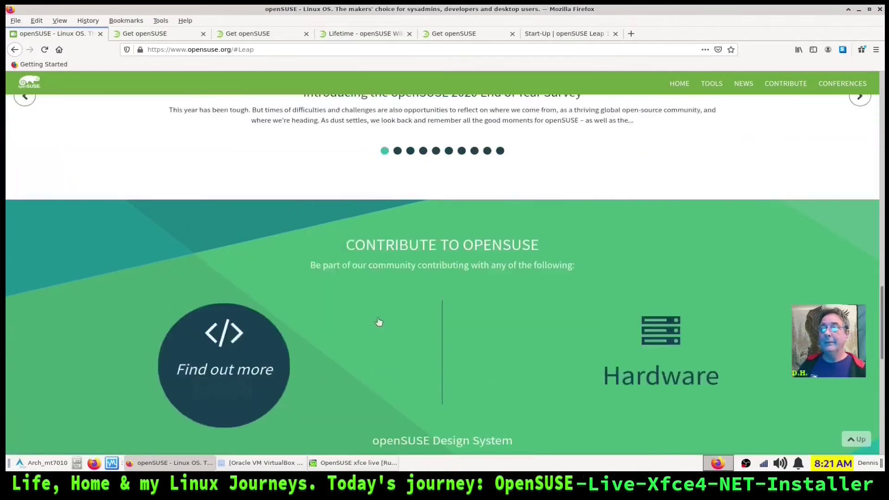
scroll(404, 335, "up", 6)
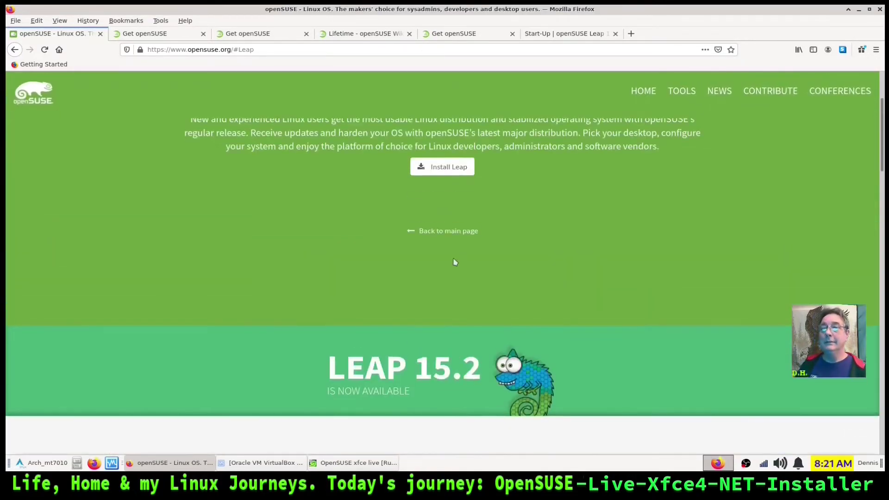
scroll(550, 230, "up", 3)
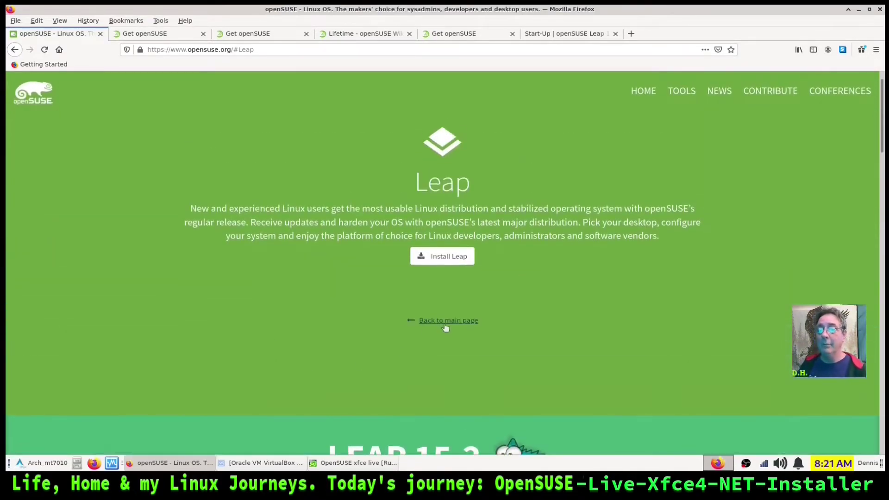
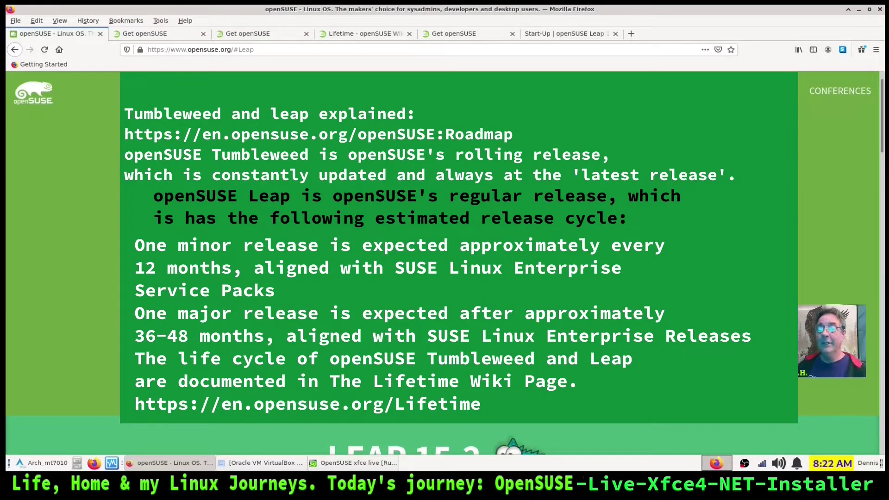
Return to the openSUSE main page and minimize Firefox to reveal VirtualBox
scroll(444, 259, "up", 1)
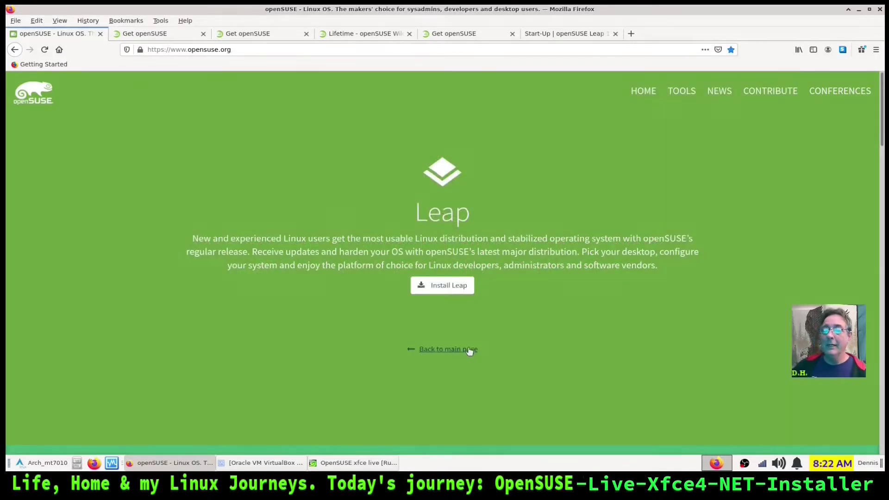
left_click(469, 350)
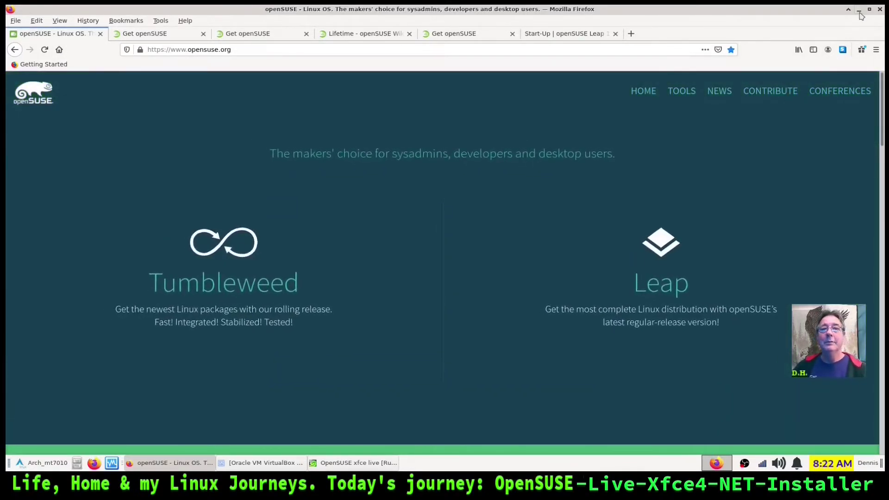
left_click(859, 12)
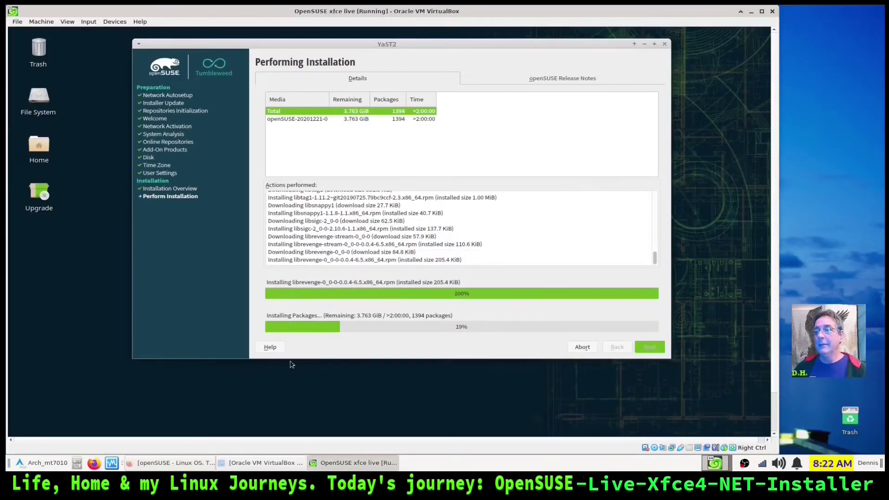
Maximize the VirtualBox window and switch the guest to full screen
left_click(761, 12)
key("Control_R+f")
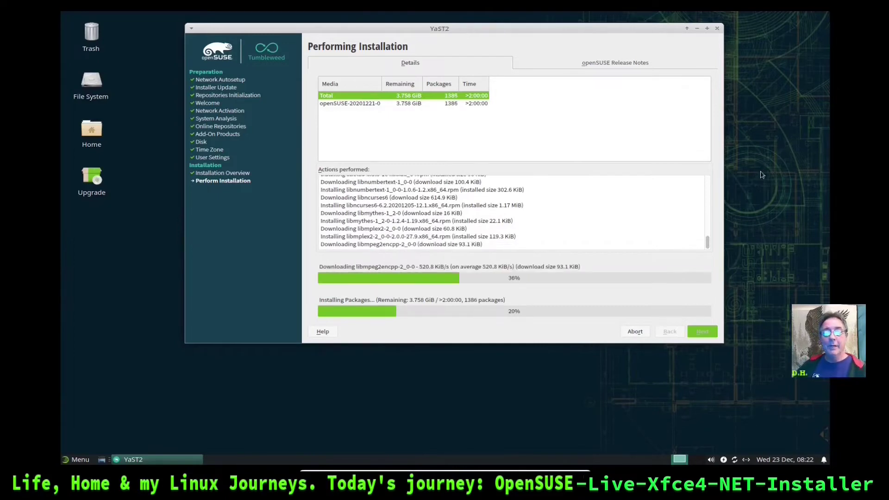
key("Control_R+f")
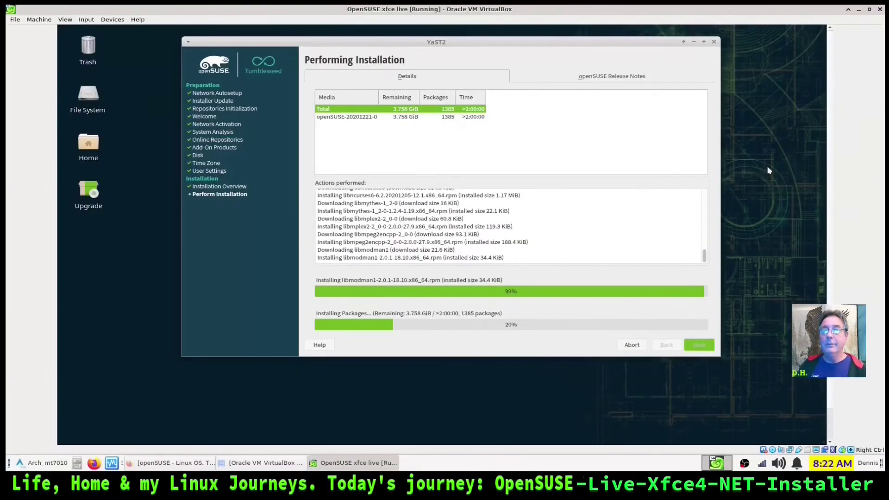
left_click(869, 9)
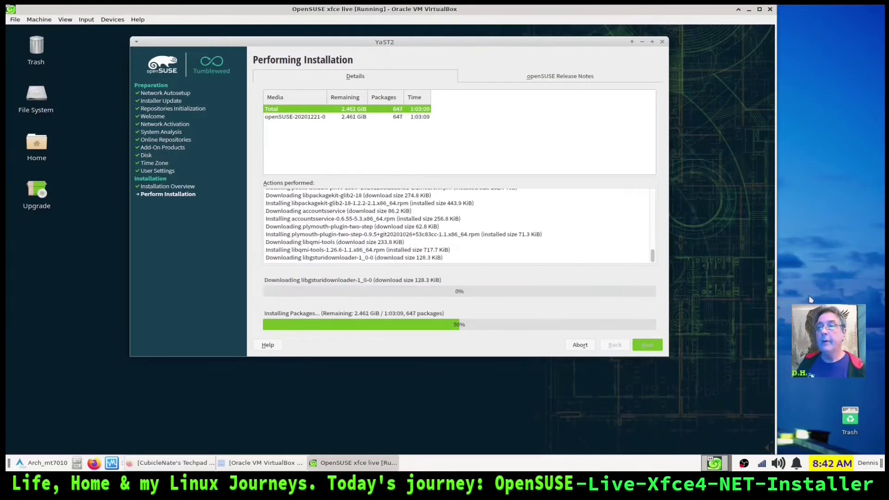
key("ctrl+f")
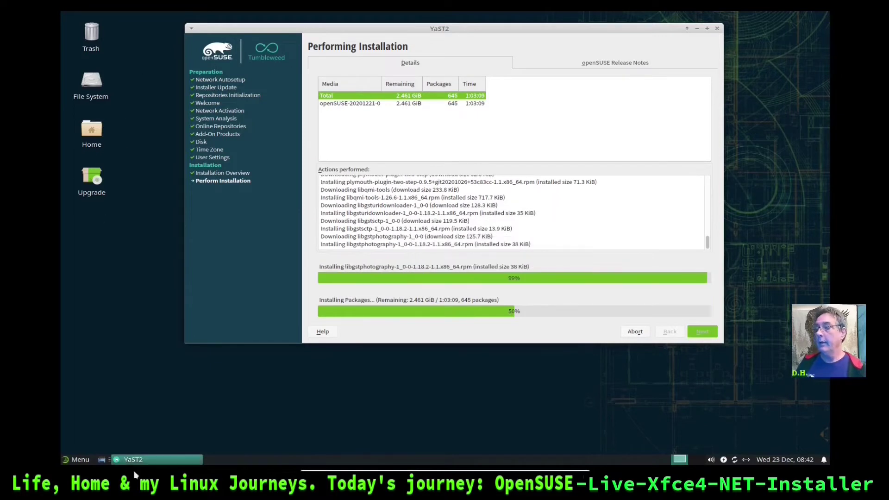
In the Whisker menu Properties, switch menu entries to Show as list
left_click(80, 459)
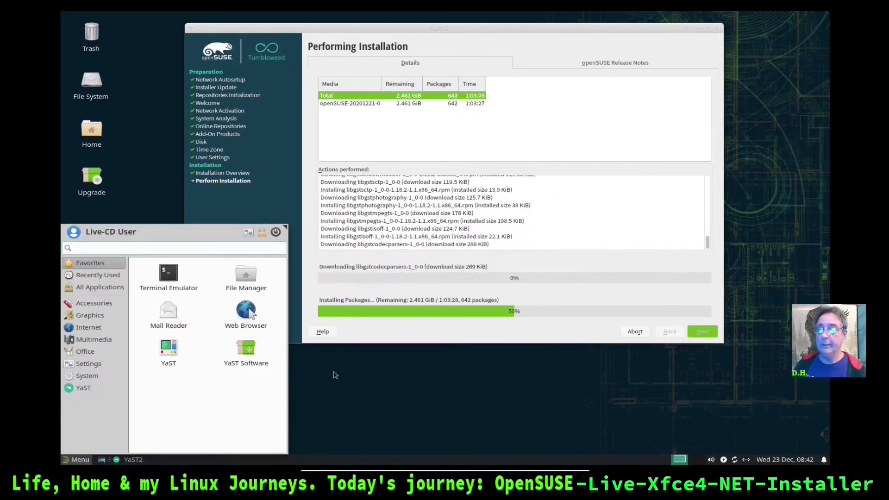
left_click(145, 215)
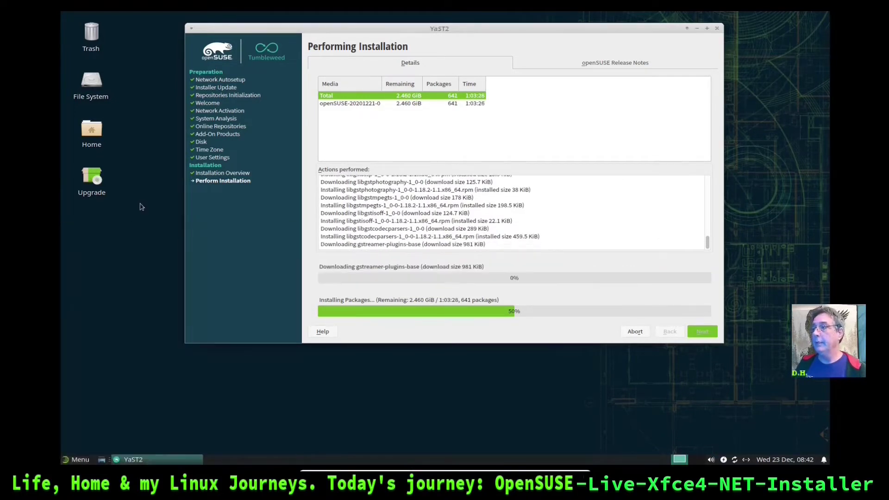
right_click(76, 459)
left_click(122, 384)
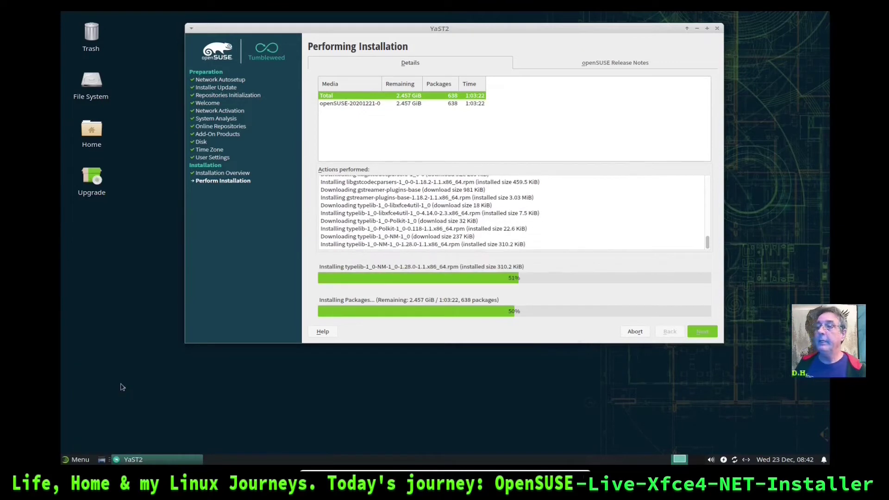
left_click(448, 176)
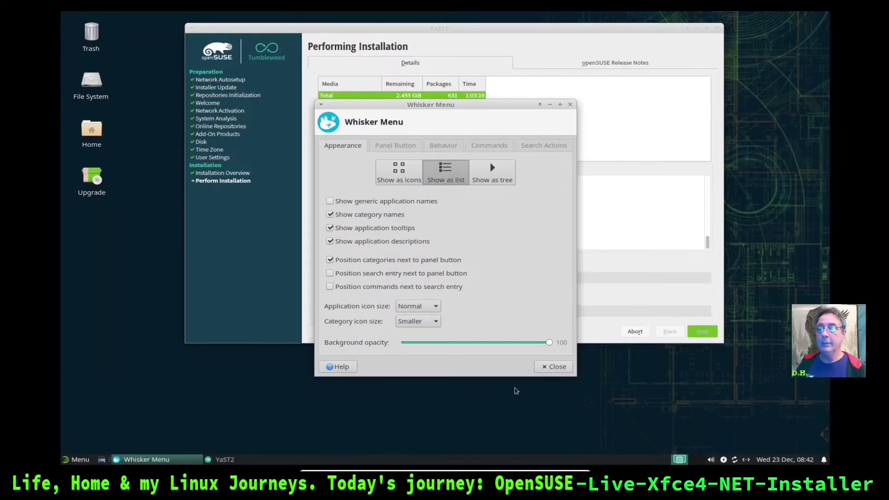
left_click(397, 147)
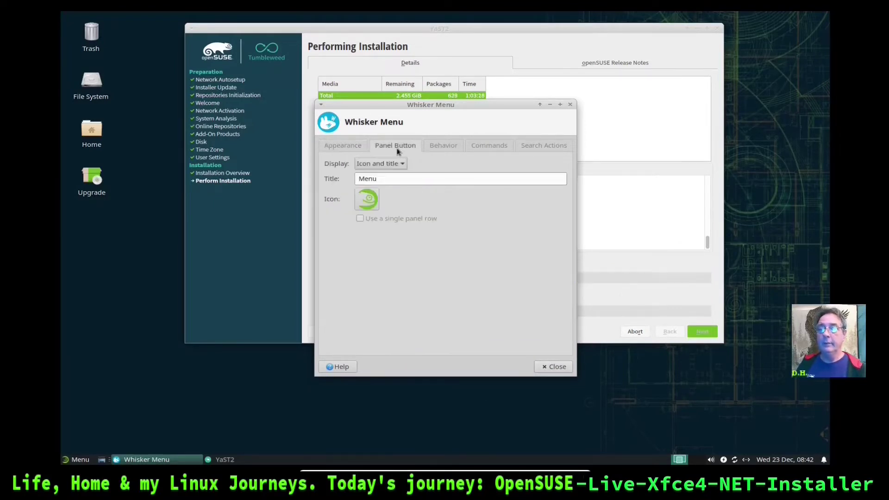
left_click(429, 145)
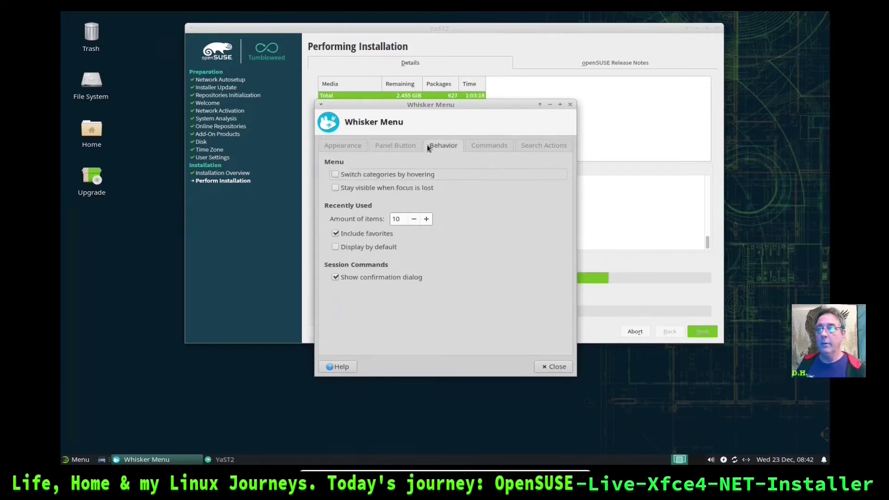
left_click(555, 366)
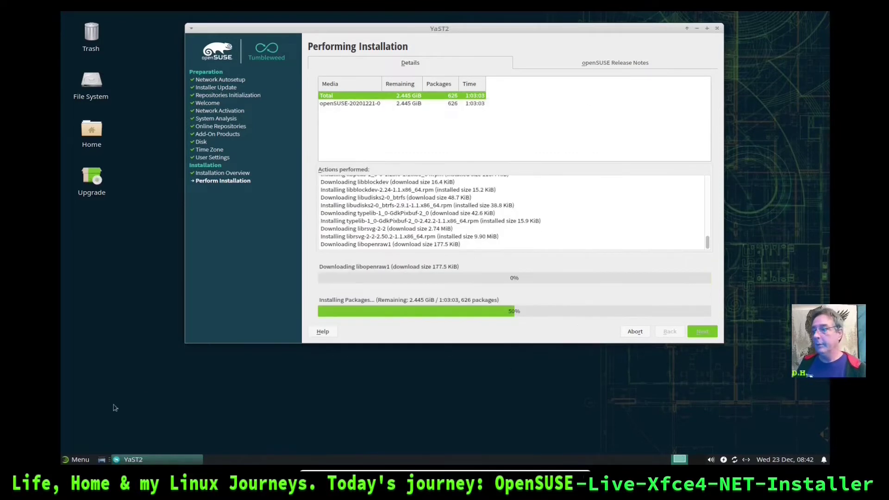
Check the list-style applications menu by browsing the Accessories category
left_click(79, 462)
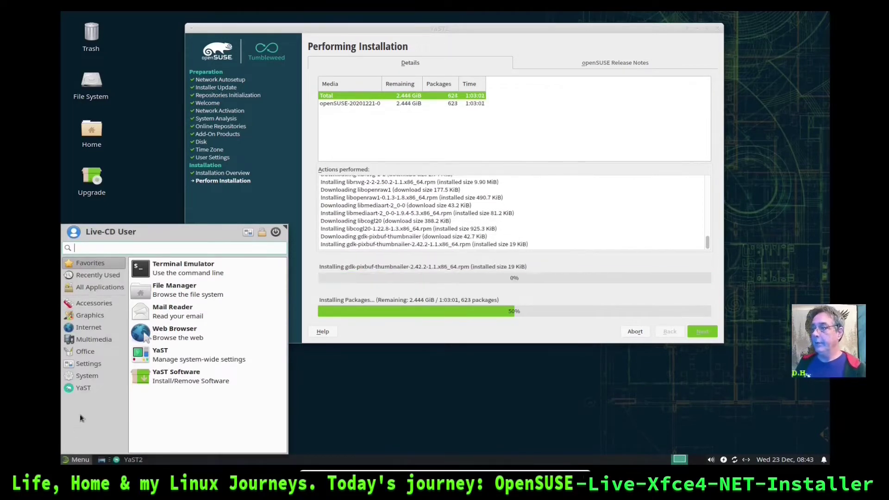
left_click(96, 302)
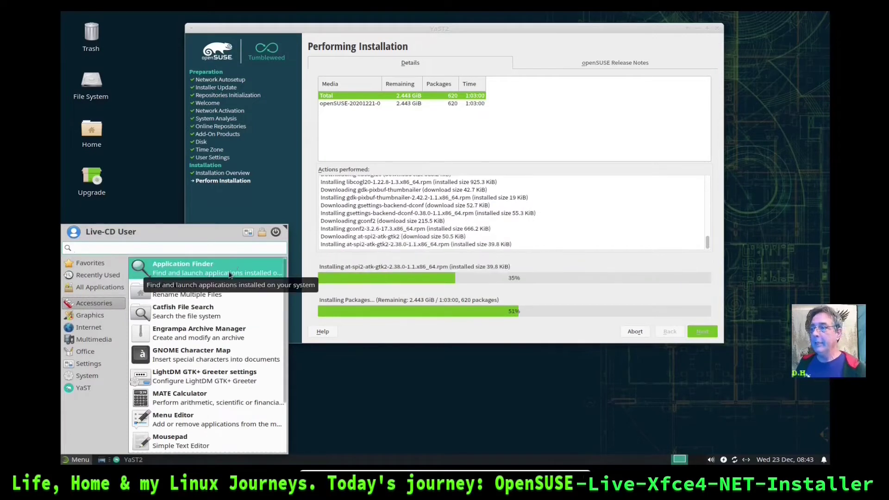
left_click(386, 379)
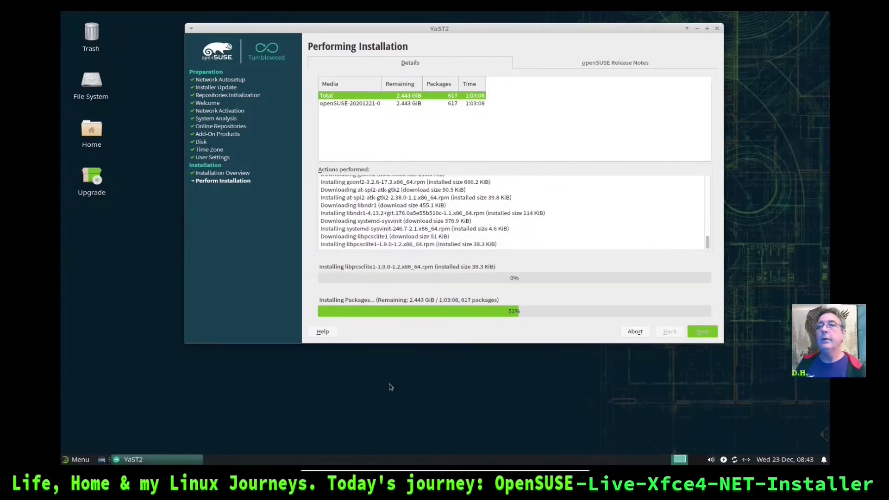
Open a terminal, place it at the upper right, minimize YaST, and make the terminal taller
key("ctrl+alt+t")
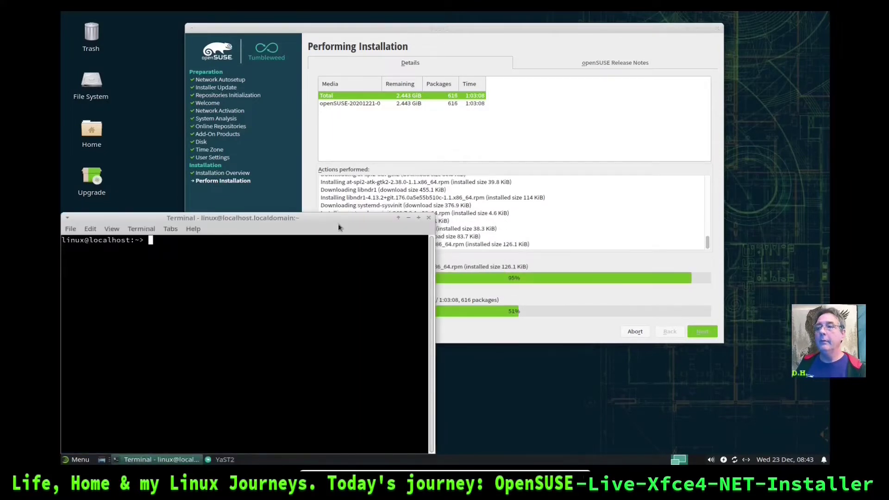
left_click_drag(334, 219, 685, 42)
left_click(670, 29)
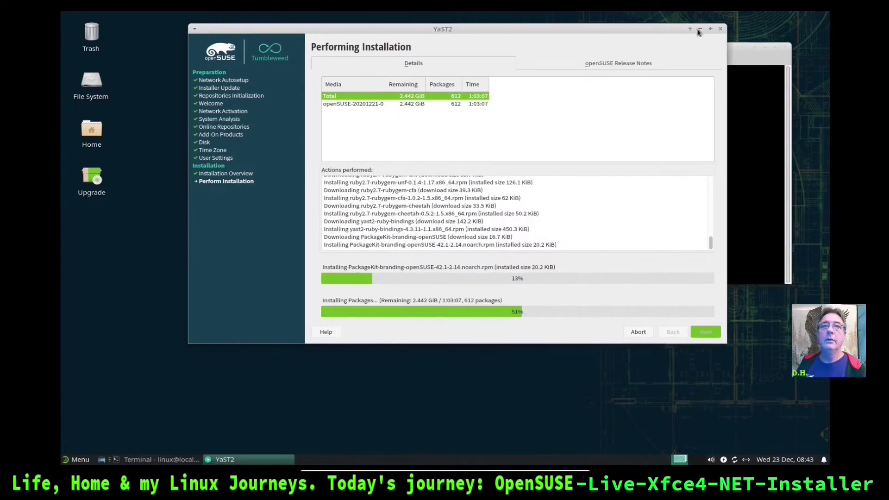
left_click(698, 30)
left_click_drag(697, 64, 686, 57)
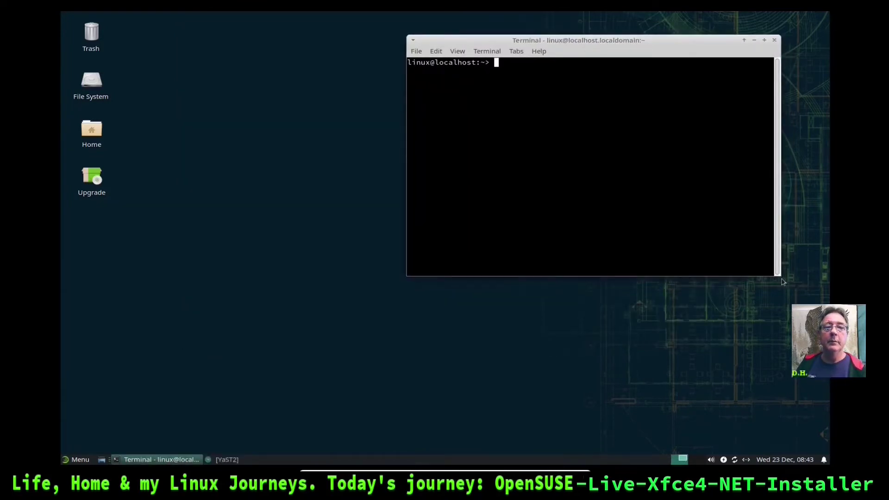
left_click_drag(780, 280, 766, 357)
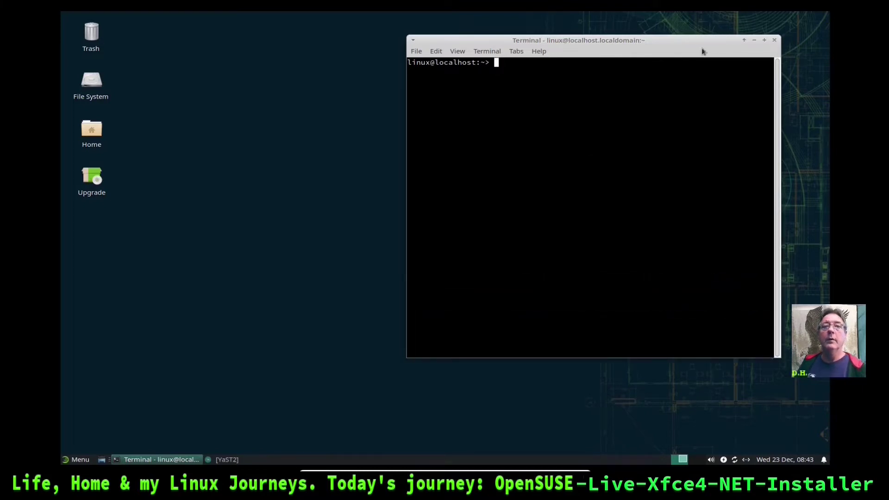
mouse_move(668, 45)
left_mouse_down()
mouse_move(683, 34)
mouse_move(676, 45)
left_mouse_up()
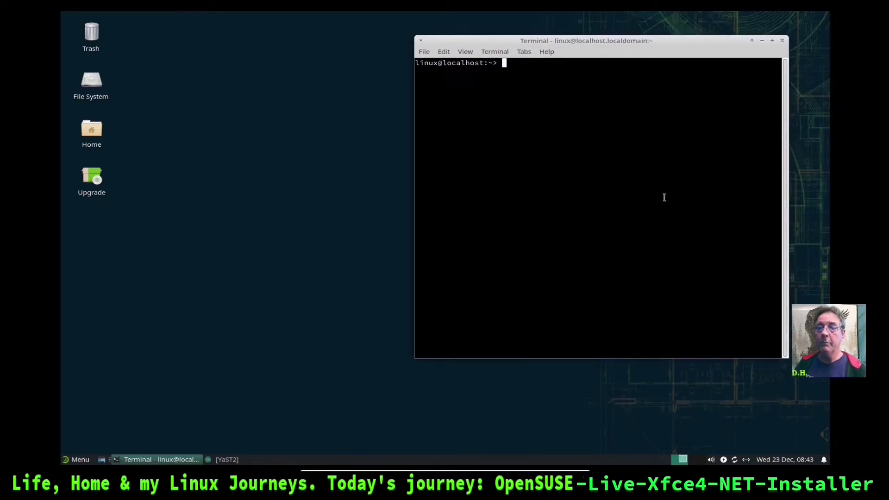
View the Xfce Terminal version information under Help > About
left_click(76, 461)
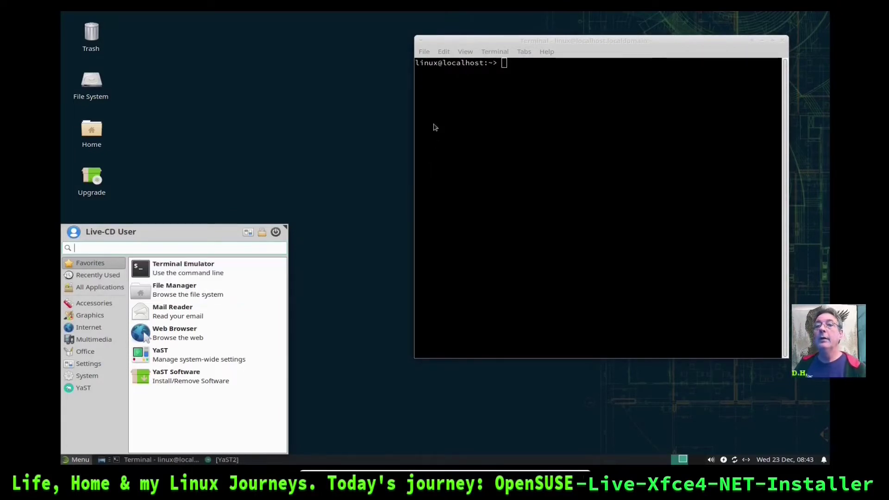
left_click(329, 141)
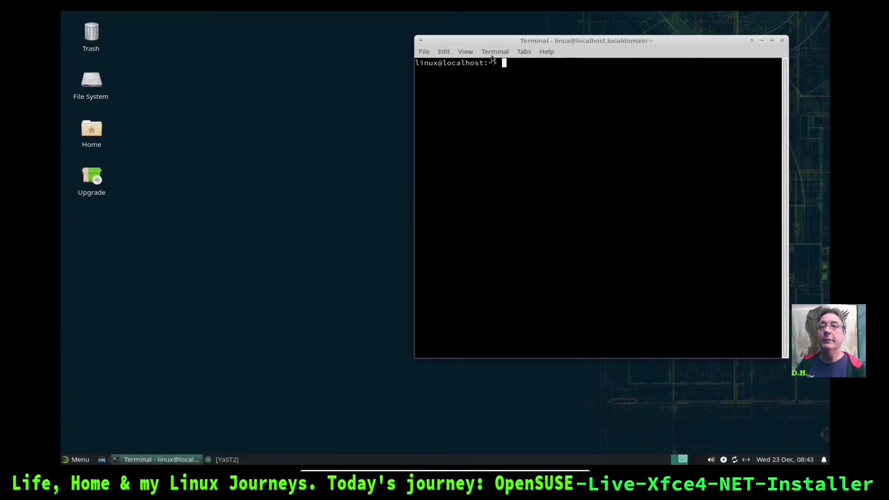
left_click(547, 51)
left_click(554, 75)
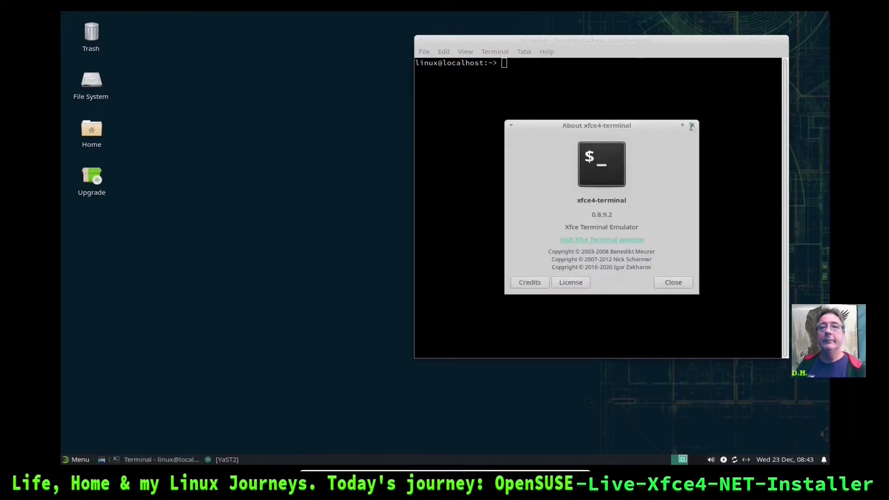
left_click(692, 125)
Launch the Thunar file manager, view its About information, and close it
left_click(77, 459)
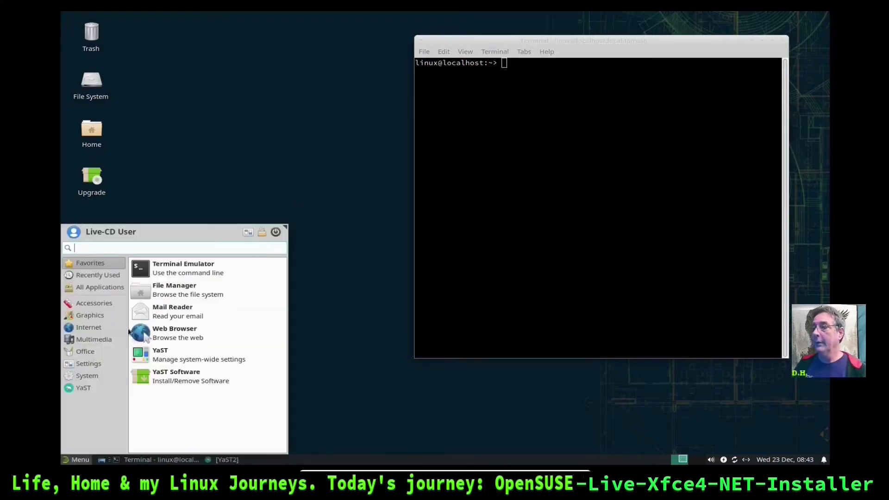
left_click(190, 290)
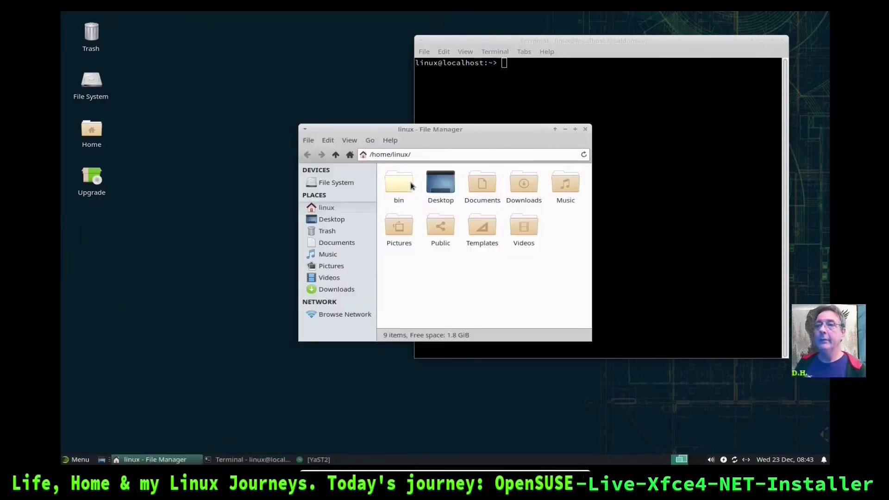
left_click_drag(491, 131, 297, 83)
left_click(194, 91)
left_click(197, 120)
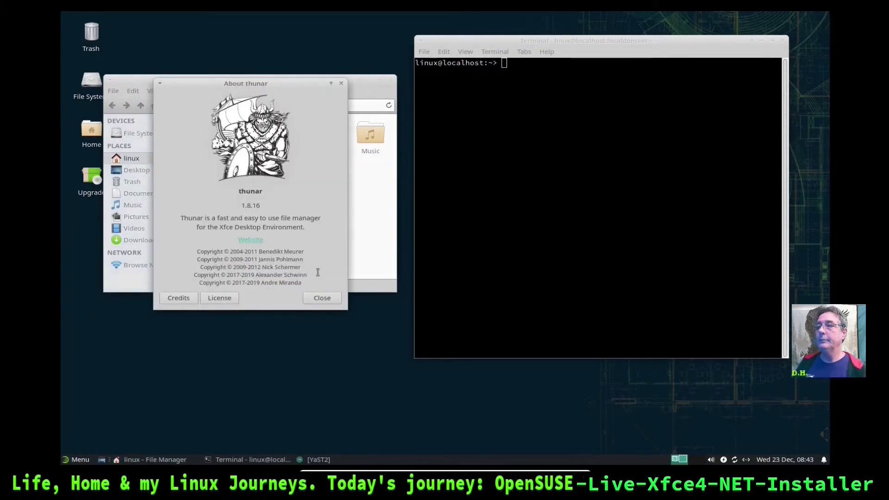
left_click(322, 298)
left_click(391, 81)
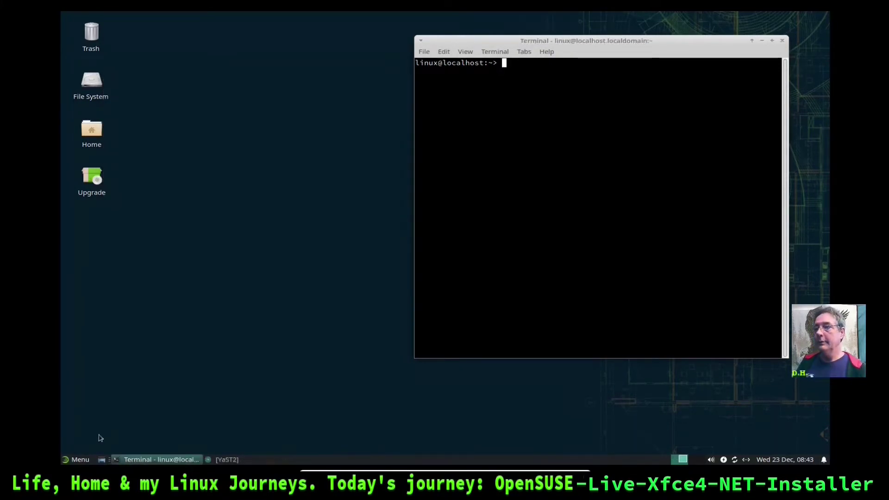
left_click(77, 459)
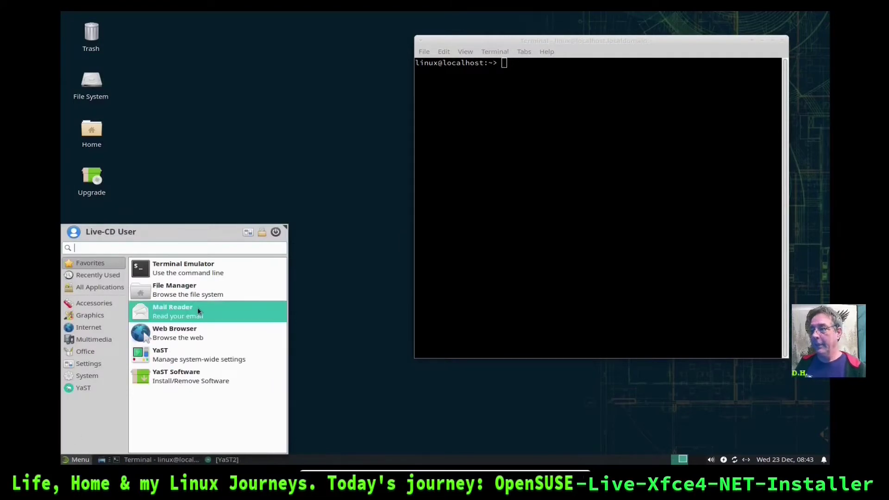
key("Escape")
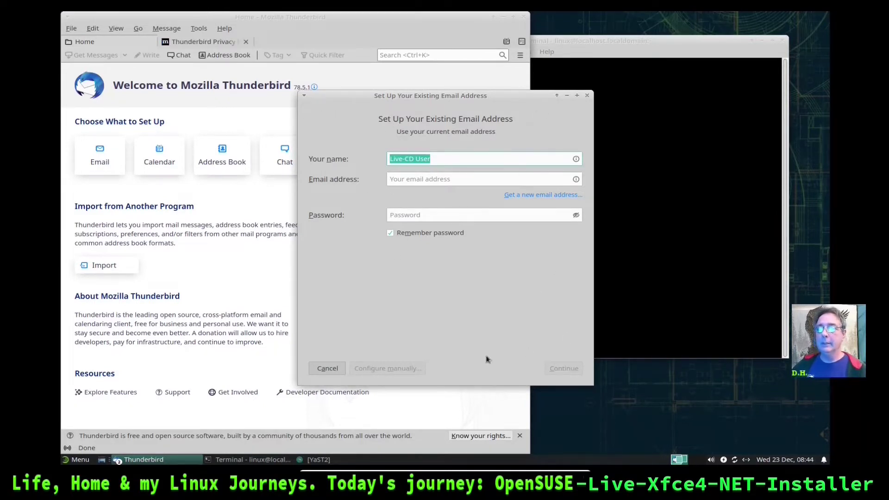
left_click(328, 369)
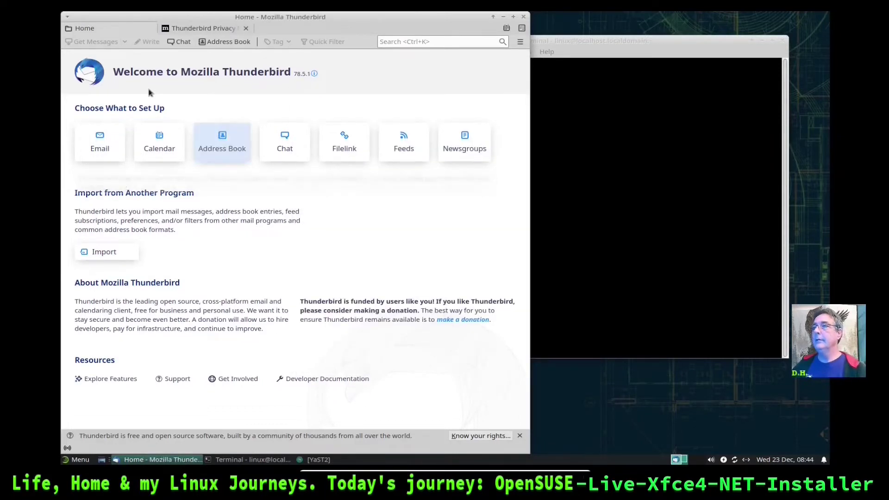
left_click(524, 16)
Launch Firefox from the Internet category, then close it with the multiple-tab warning unticked
left_click(78, 460)
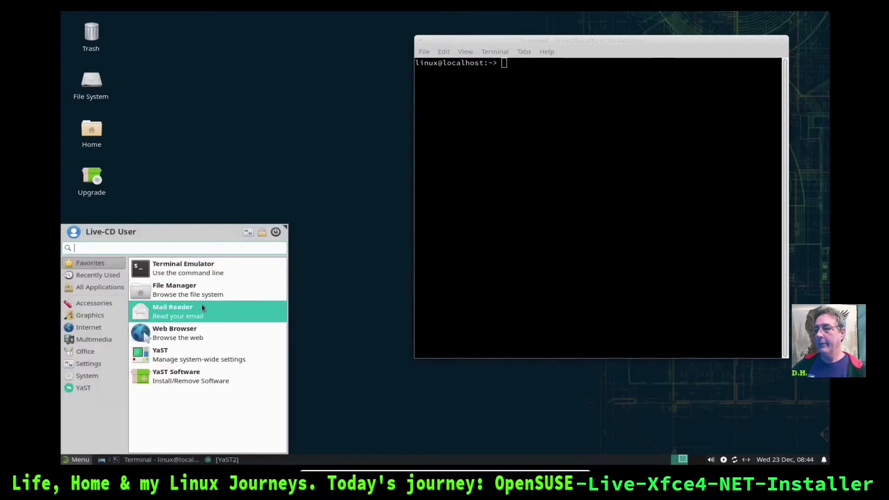
left_click(209, 336)
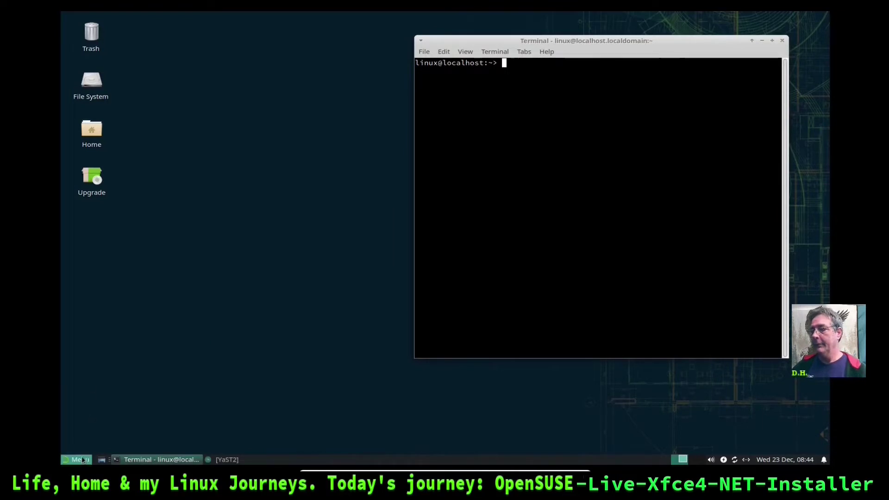
left_click(81, 457)
left_click(93, 324)
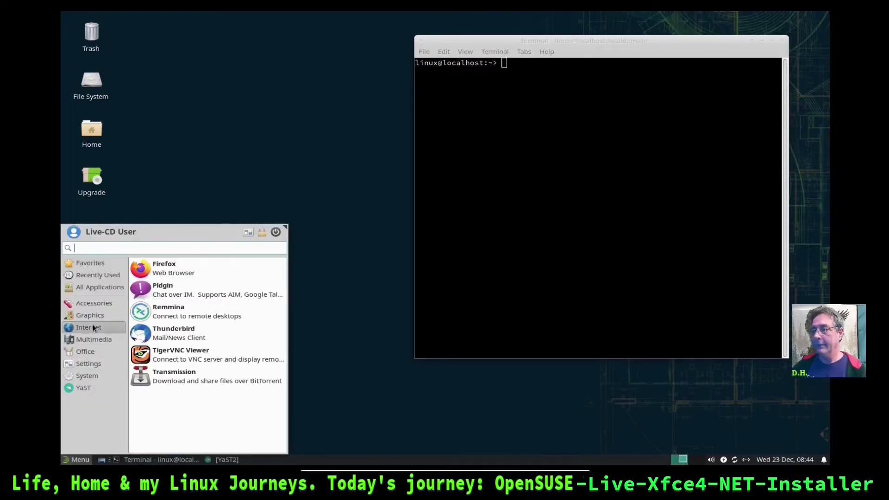
left_click(301, 133)
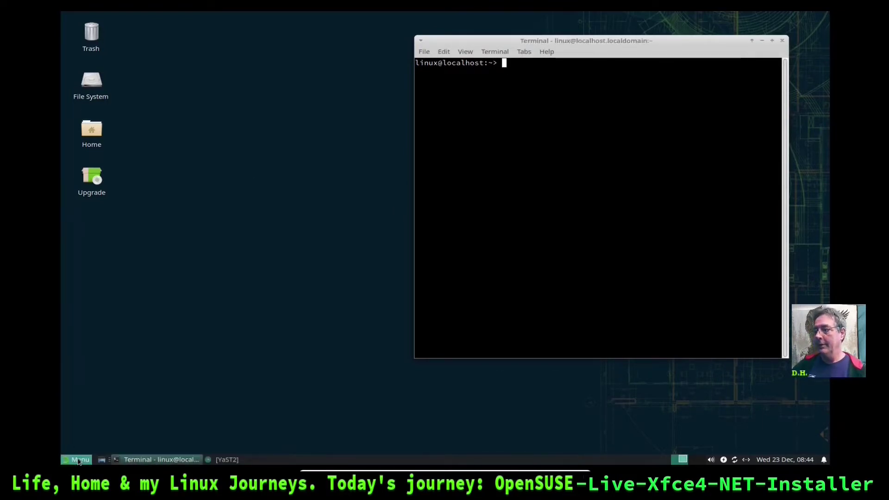
left_click(79, 459)
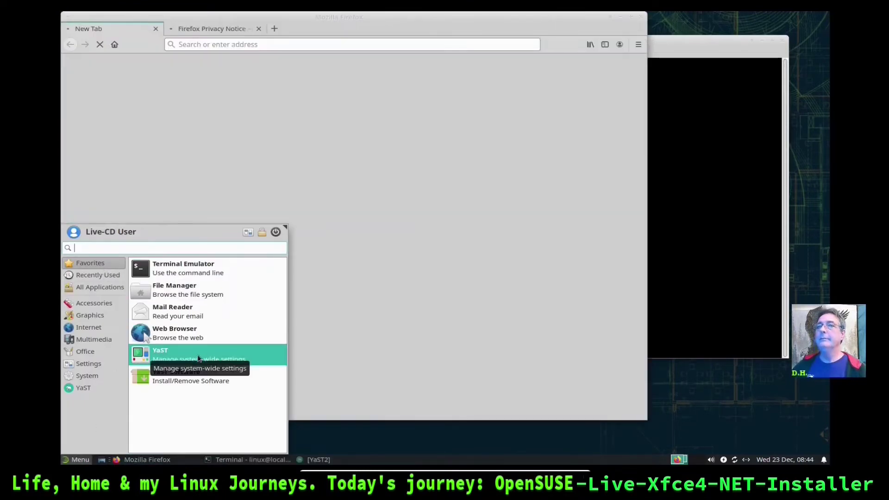
left_click(483, 36)
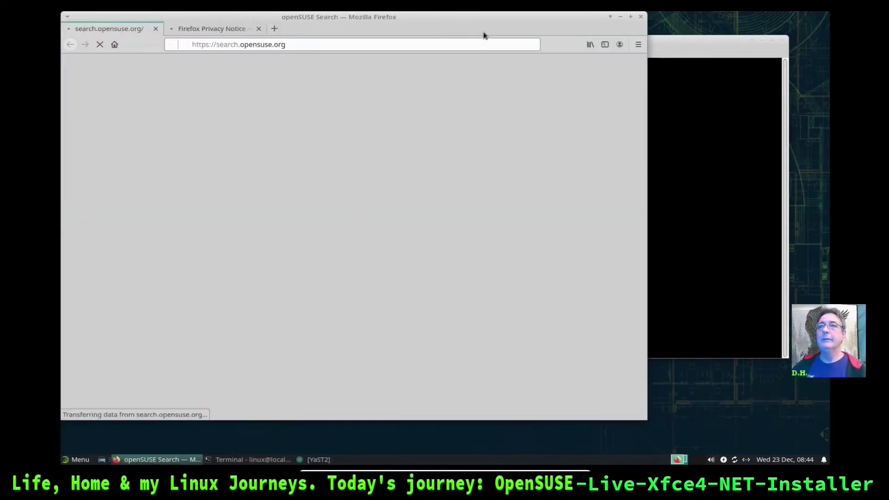
left_click(641, 18)
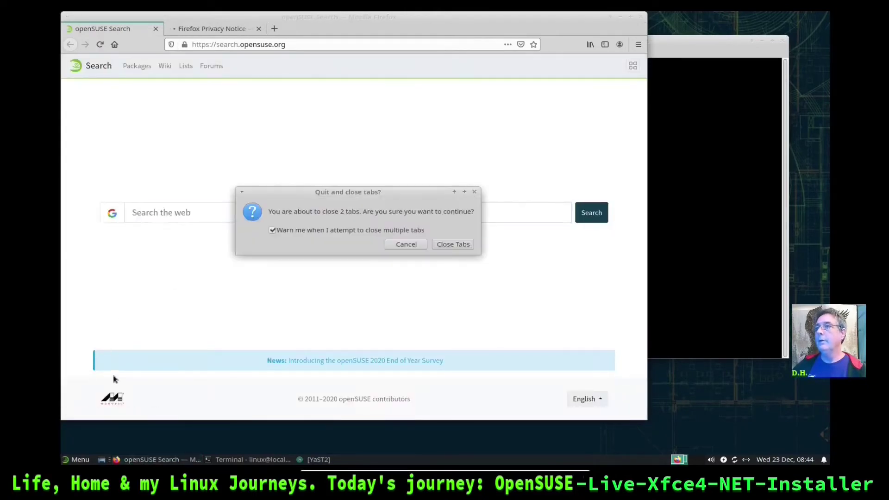
left_click(289, 233)
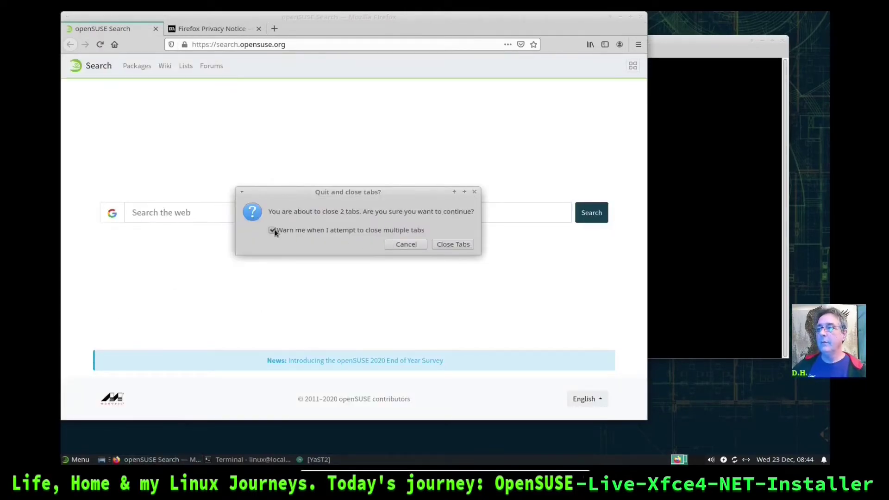
left_click(456, 245)
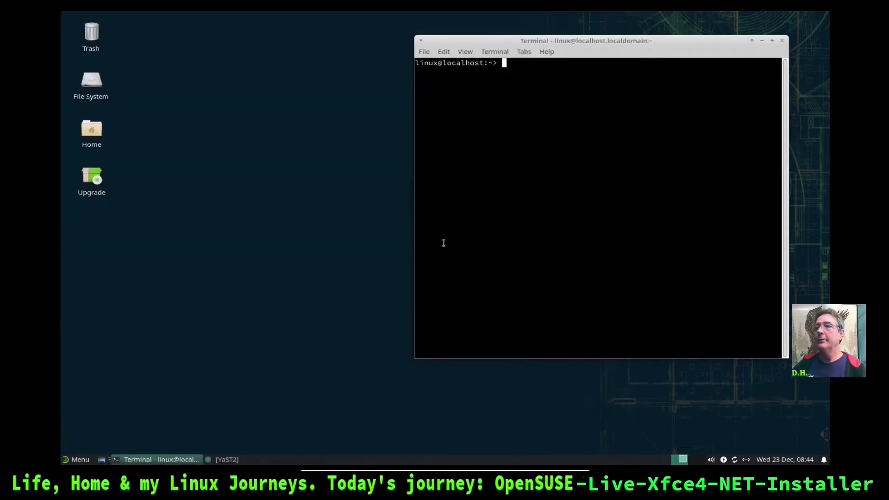
left_click(78, 460)
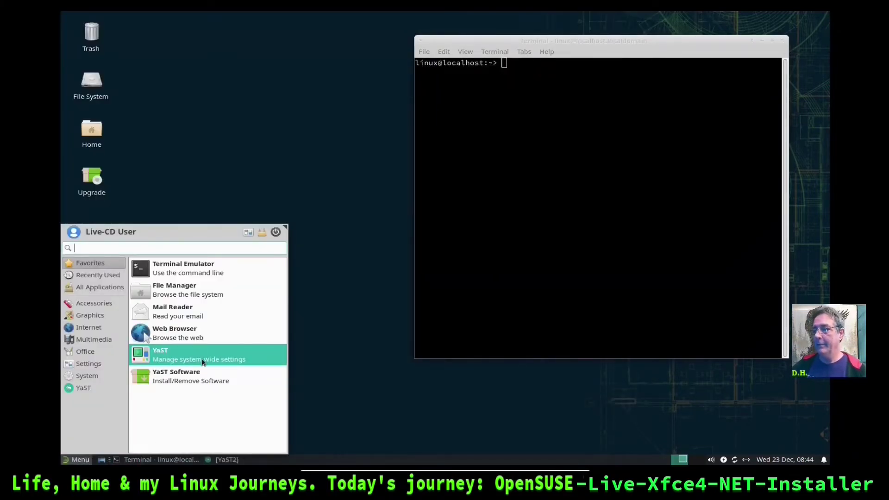
left_click(240, 355)
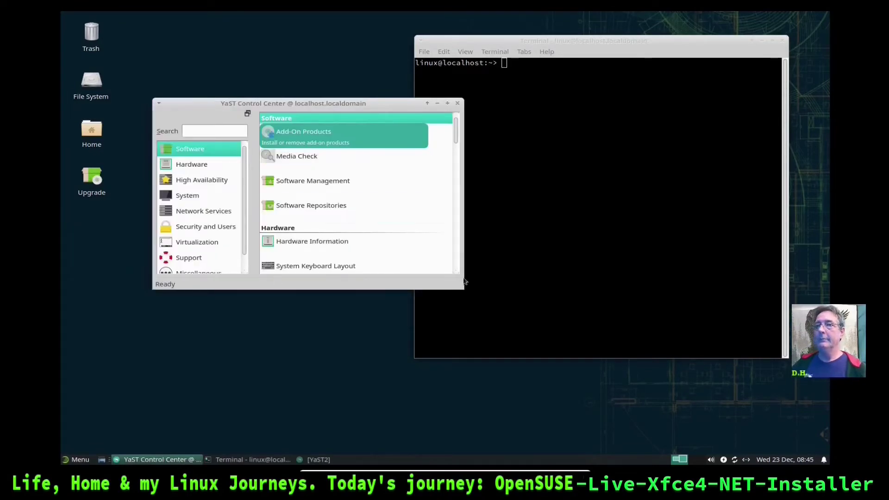
left_click_drag(370, 102, 314, 56)
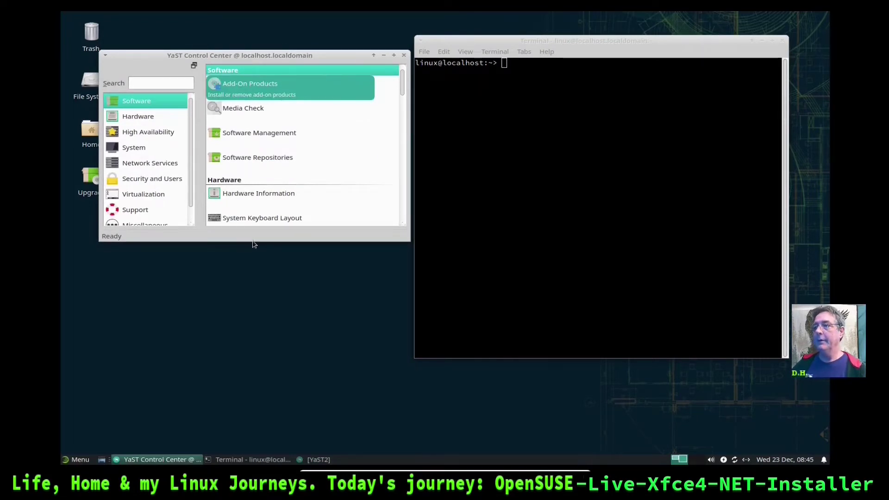
left_click_drag(254, 241, 259, 351)
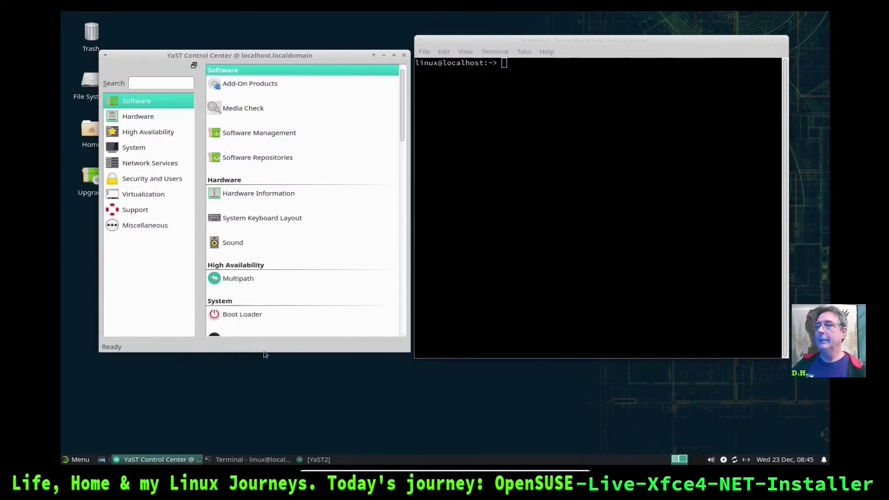
left_click(138, 119)
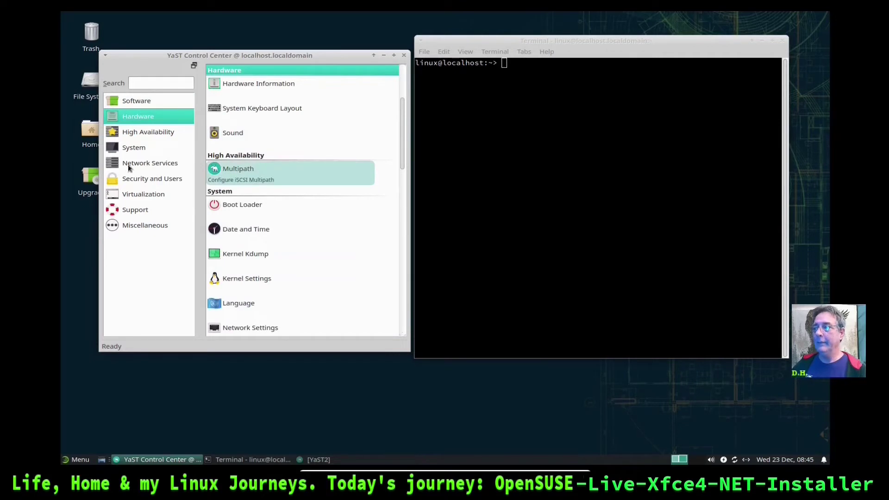
left_click(135, 134)
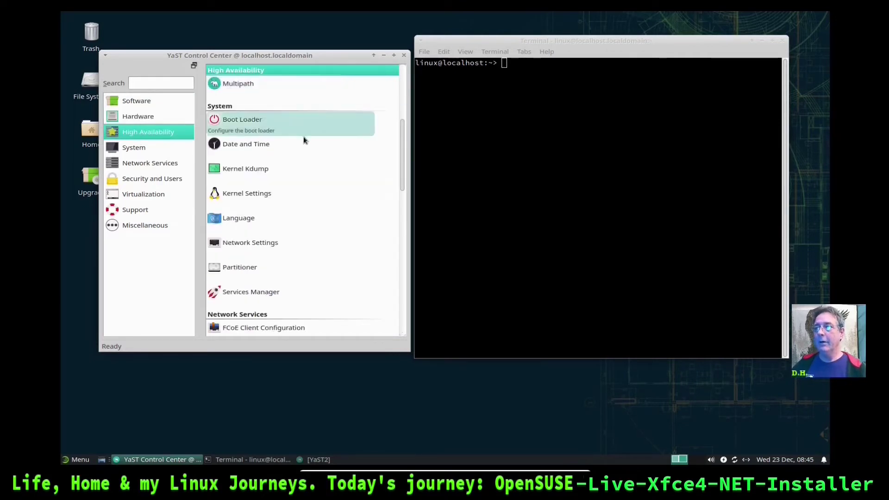
left_click(127, 147)
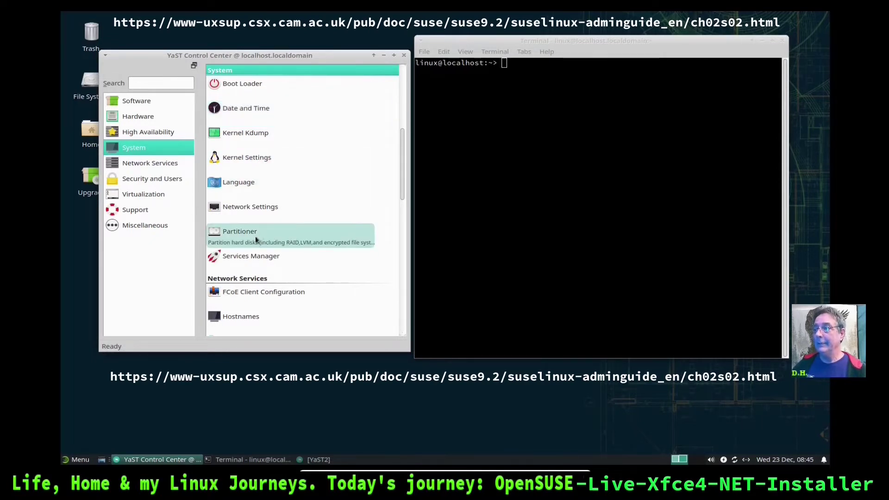
left_click(150, 168)
left_click(148, 182)
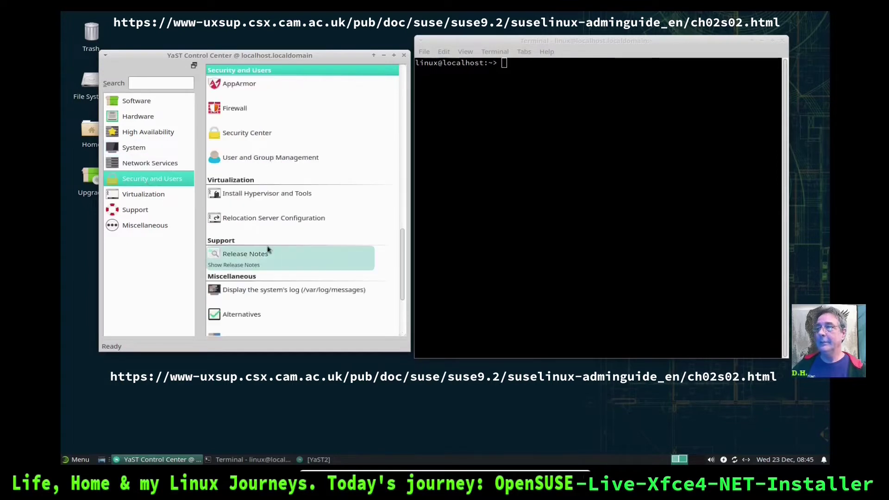
left_click(147, 197)
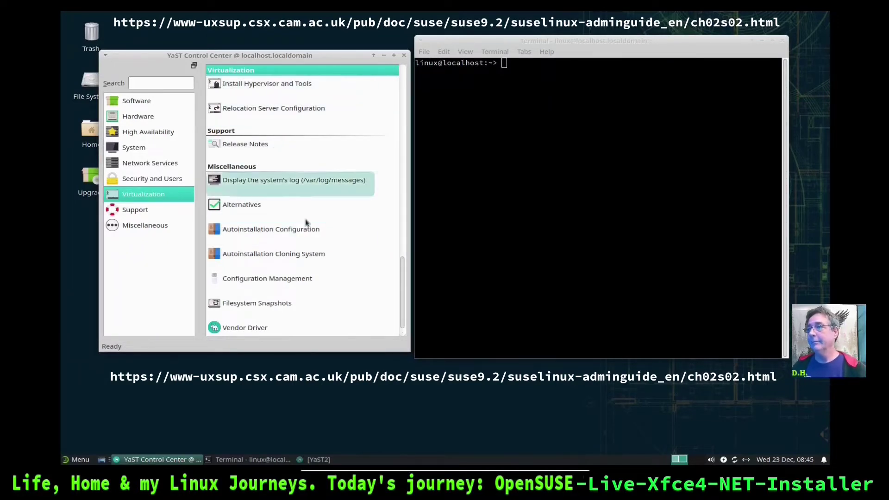
scroll(301, 209, "up", 5)
scroll(323, 254, "down", 5)
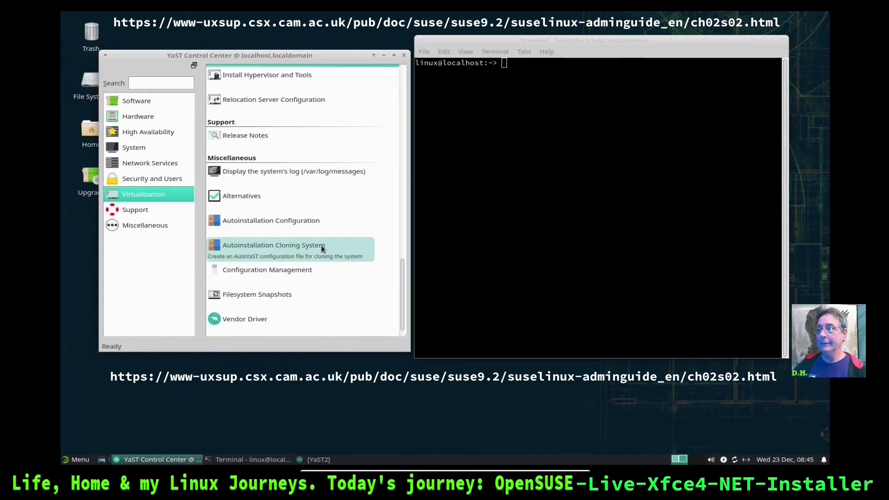
scroll(323, 252, "up", 10)
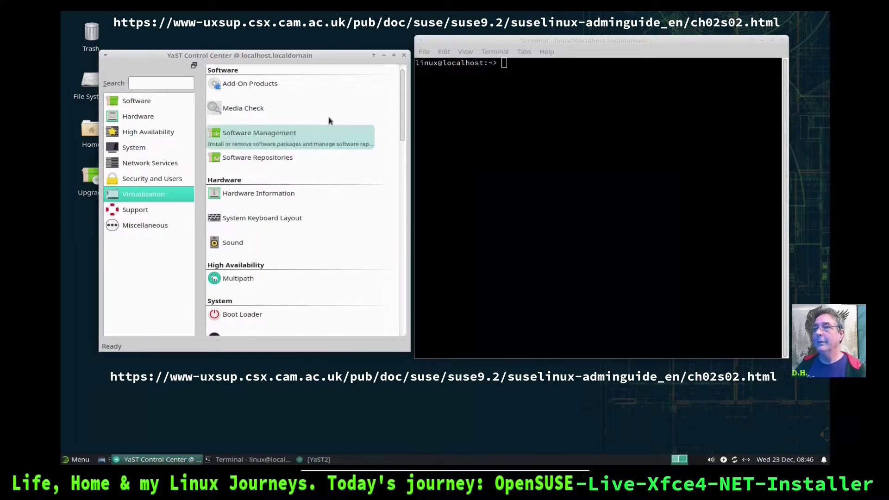
left_click(106, 56)
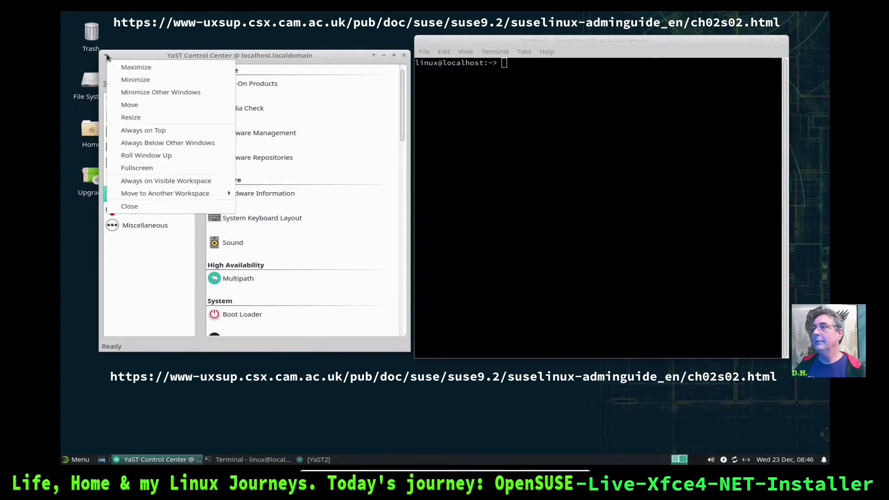
left_click(144, 54)
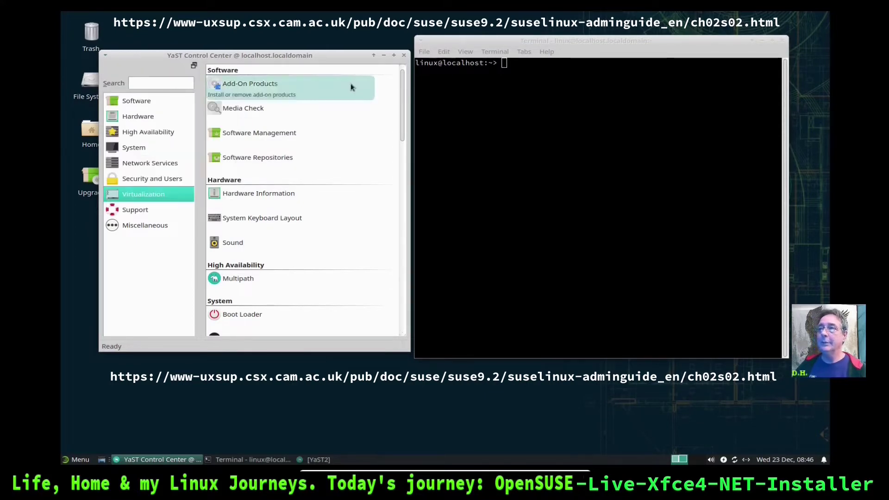
left_click(404, 55)
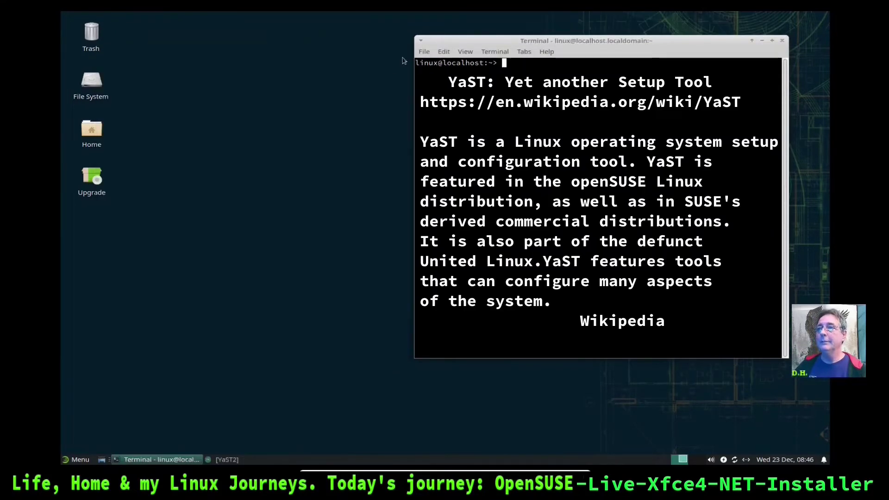
Launch YaST Software Management, abort its locked start-up, and minimize the YaST2 window
left_click(78, 465)
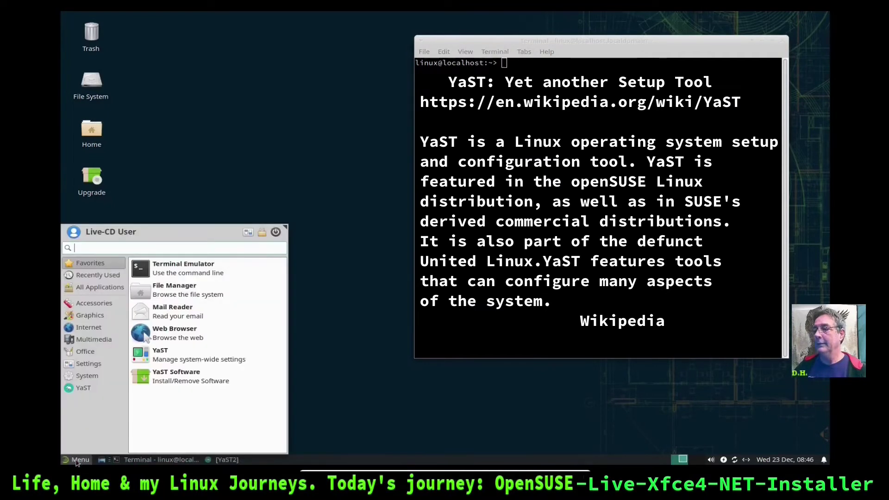
left_click(208, 378)
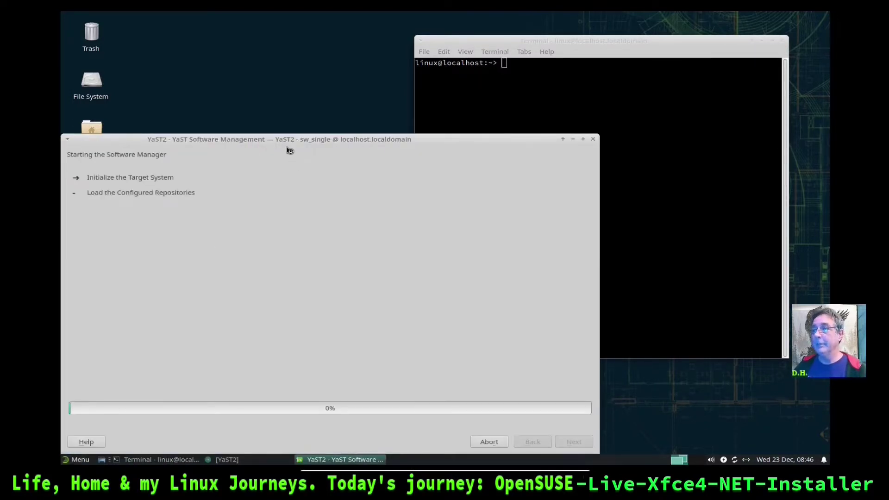
left_click_drag(282, 141, 297, 61)
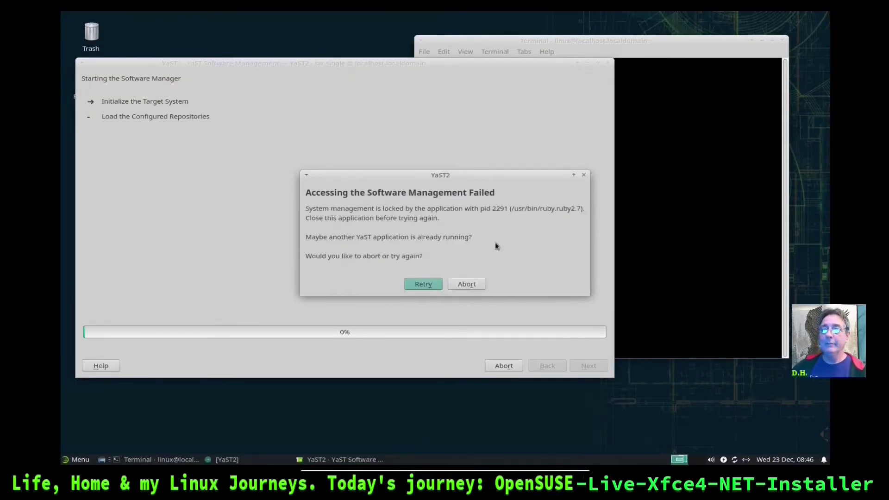
left_click(461, 287)
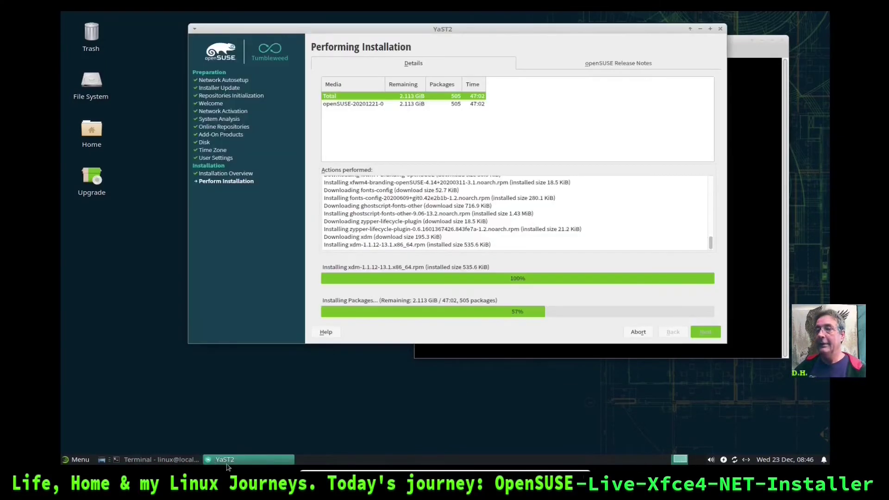
left_click(701, 29)
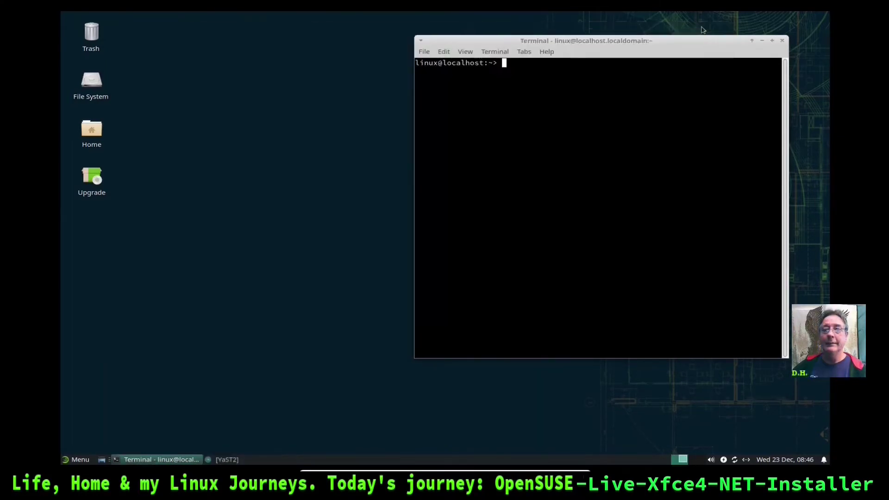
Show the Accessories category in the Whisker menu and drag the menu taller and wider
left_click(80, 461)
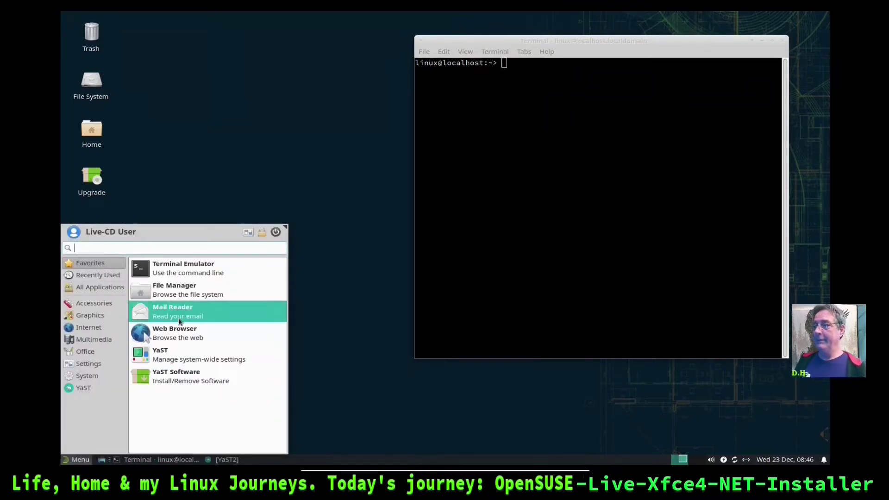
left_click(106, 304)
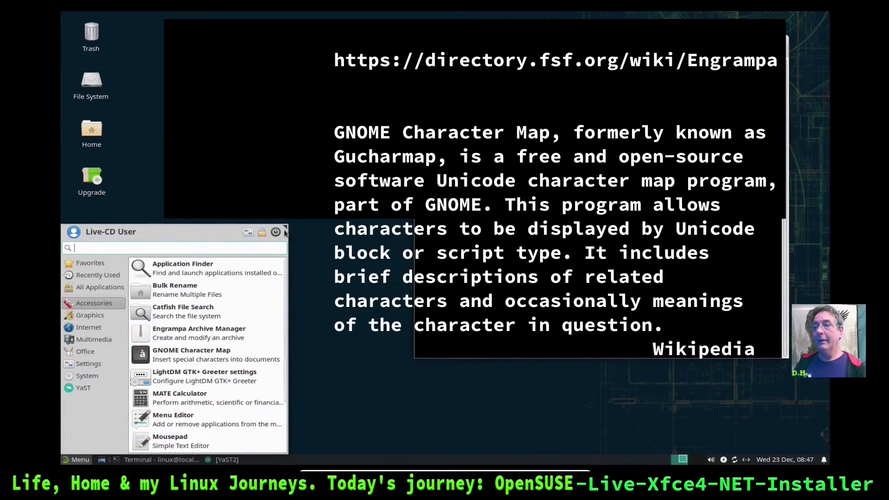
left_click_drag(284, 228, 321, 161)
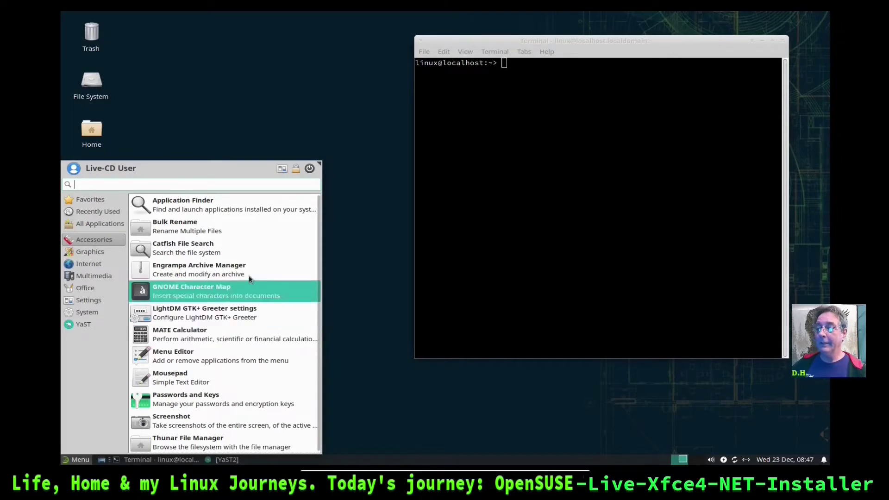
Turn off Show application descriptions in the Whisker menu and check Accessories
right_click(76, 459)
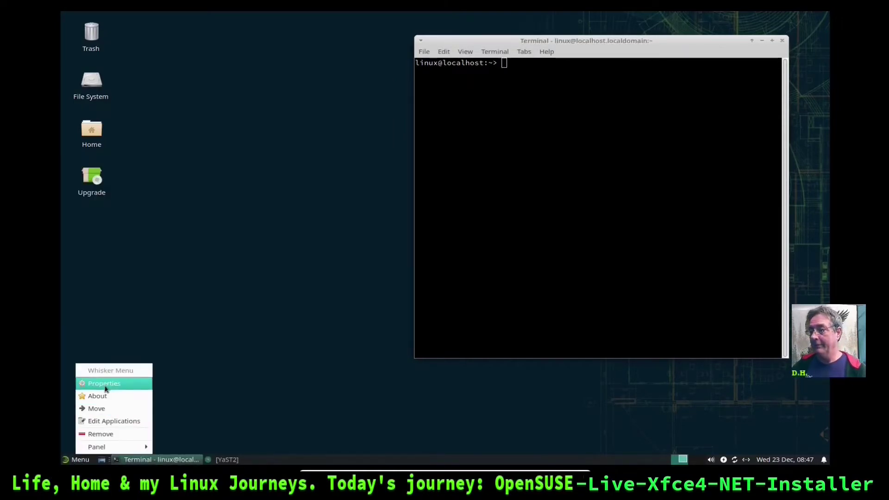
left_click(104, 383)
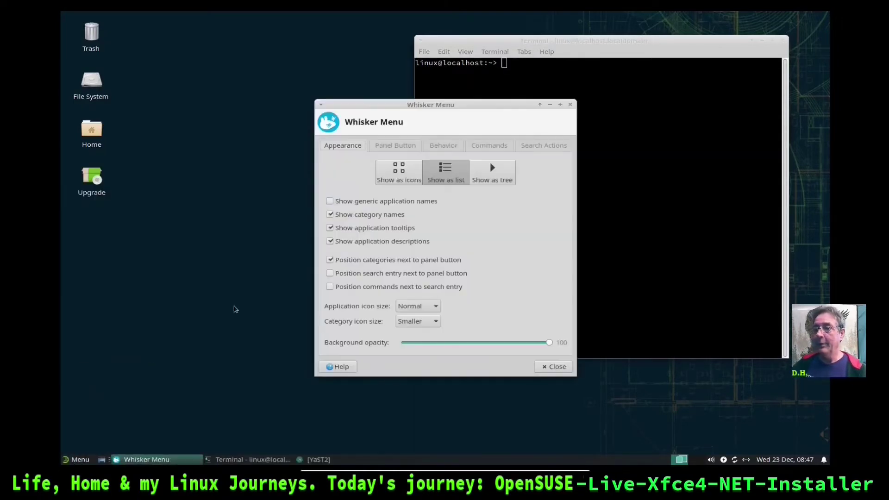
left_click(331, 242)
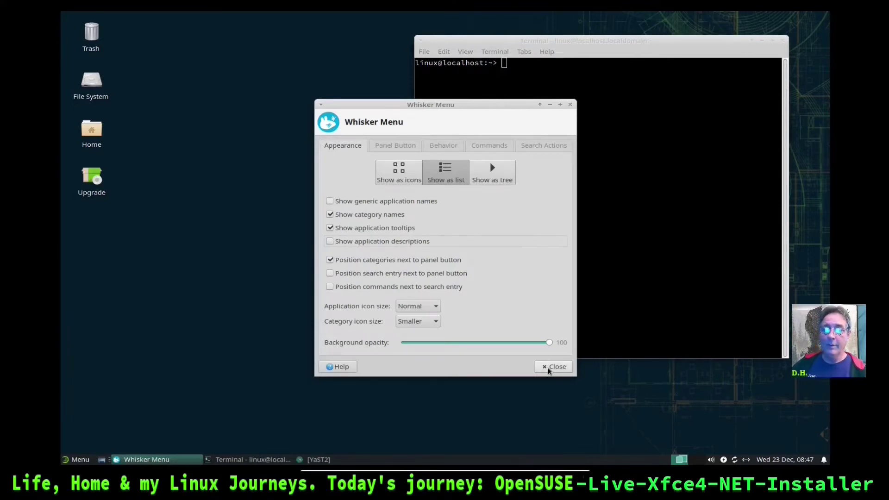
left_click(551, 367)
left_click(83, 461)
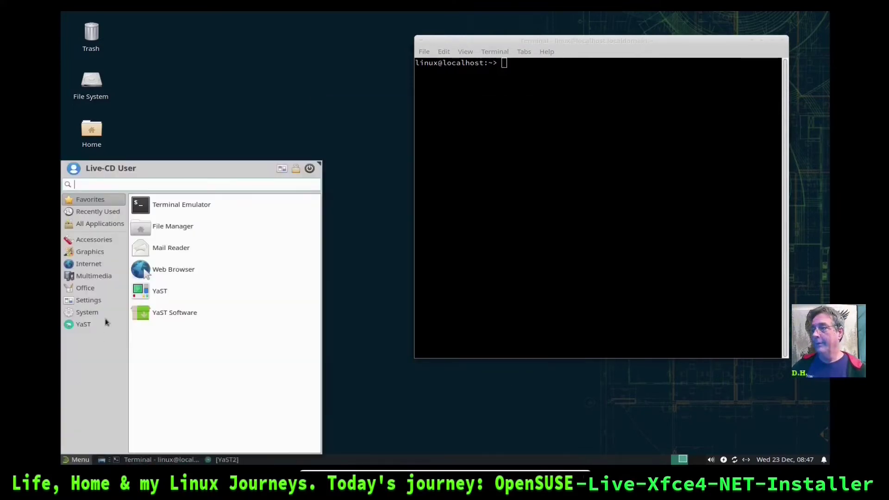
left_click(108, 241)
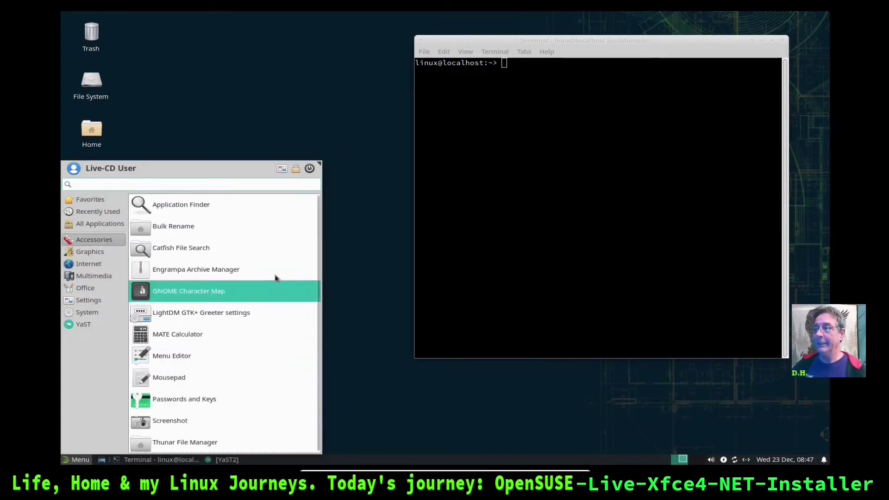
Turn off Show application tooltips in the Whisker menu Properties
right_click(90, 459)
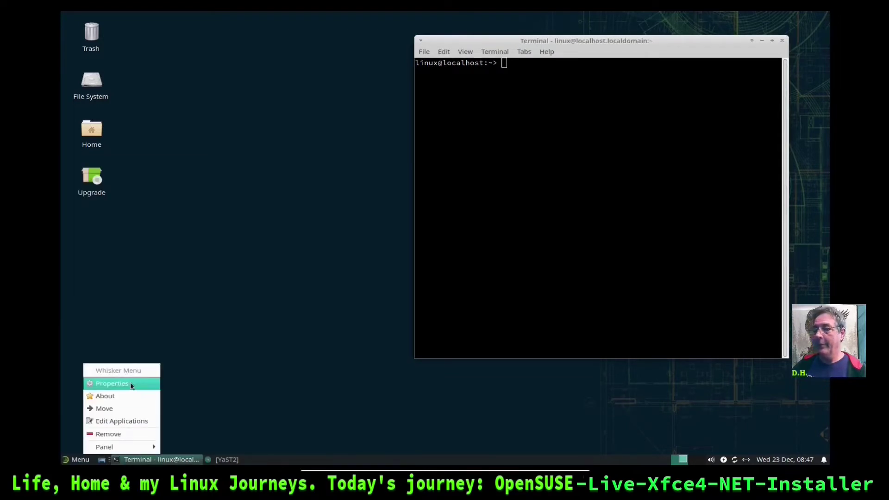
left_click(129, 383)
left_click(329, 227)
left_click(551, 367)
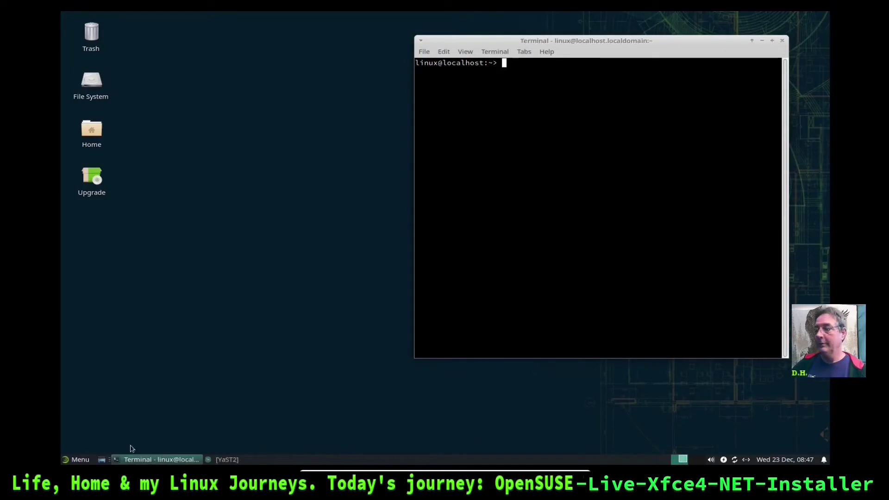
Launch the MenuLibre menu editor from Accessories, close it, and reopen the menu
left_click(69, 462)
left_click(99, 241)
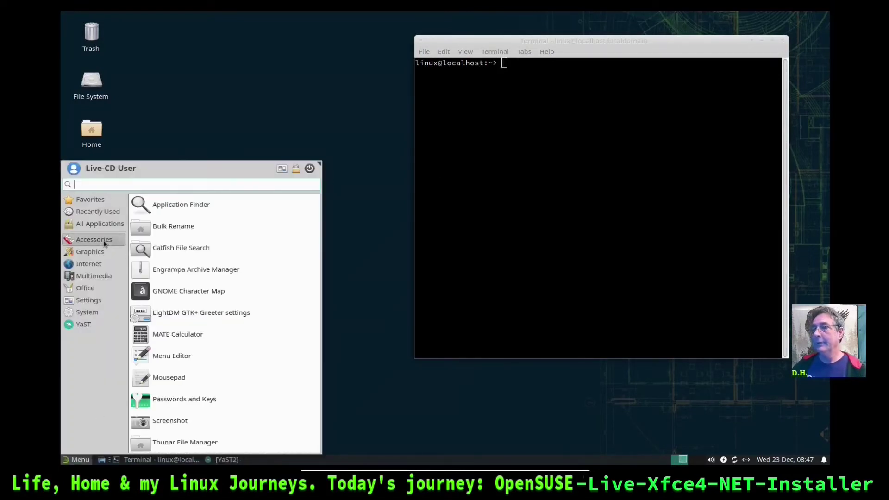
left_click(220, 357)
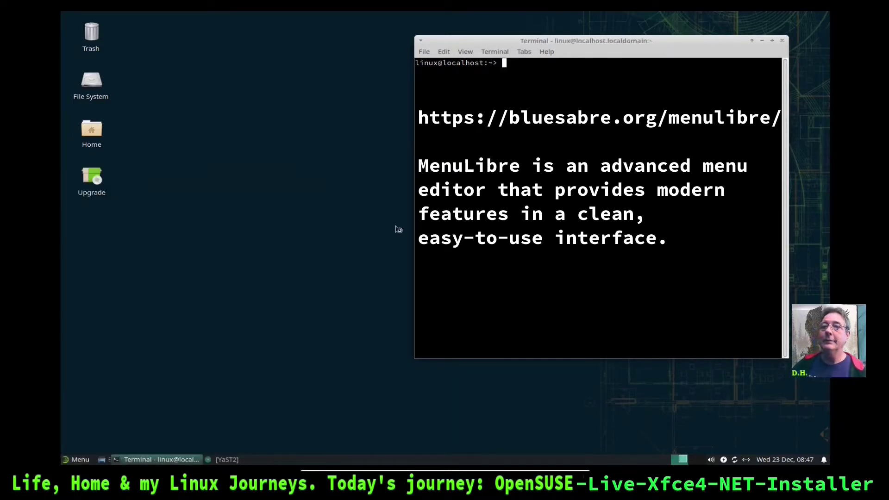
left_click_drag(467, 113, 273, 89)
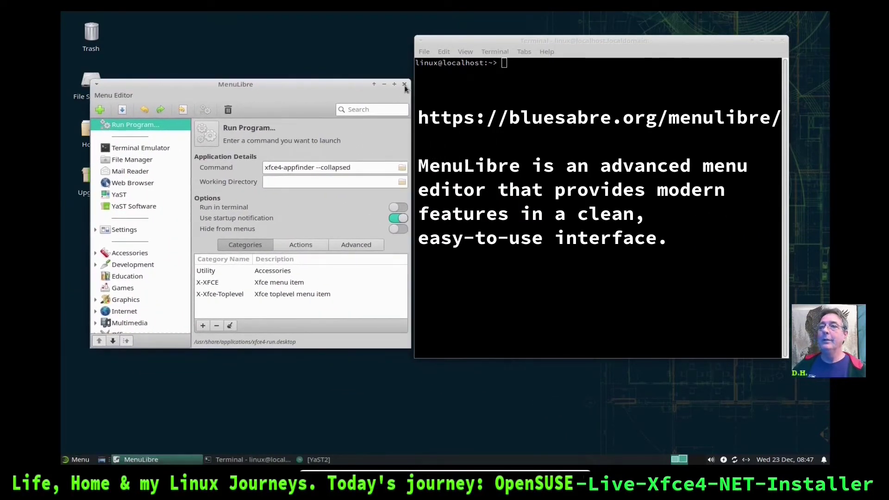
left_click(405, 84)
left_click(77, 459)
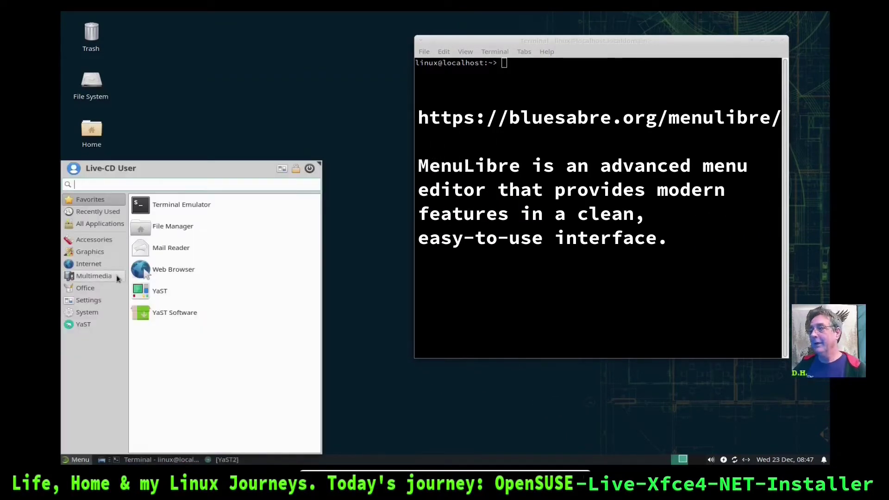
Browse Accessories, Graphics and Internet, then launch TigerVNC Viewer and cancel its connection dialog
left_click(88, 239)
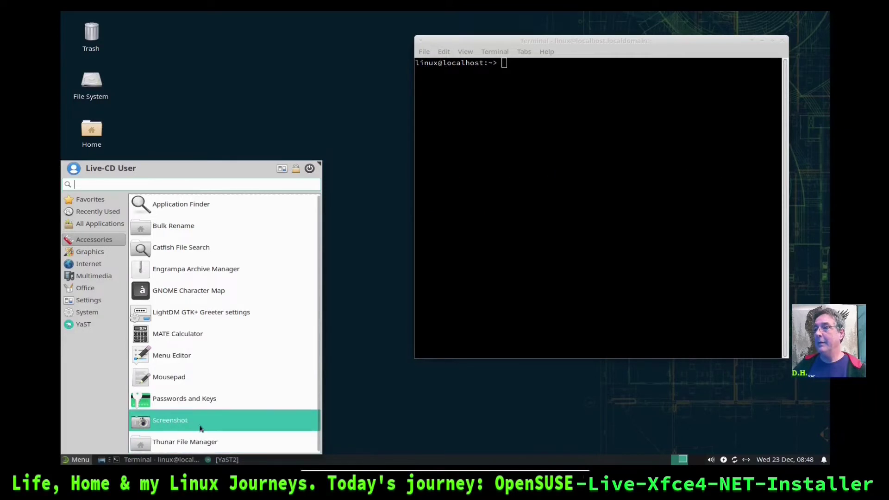
left_click(80, 252)
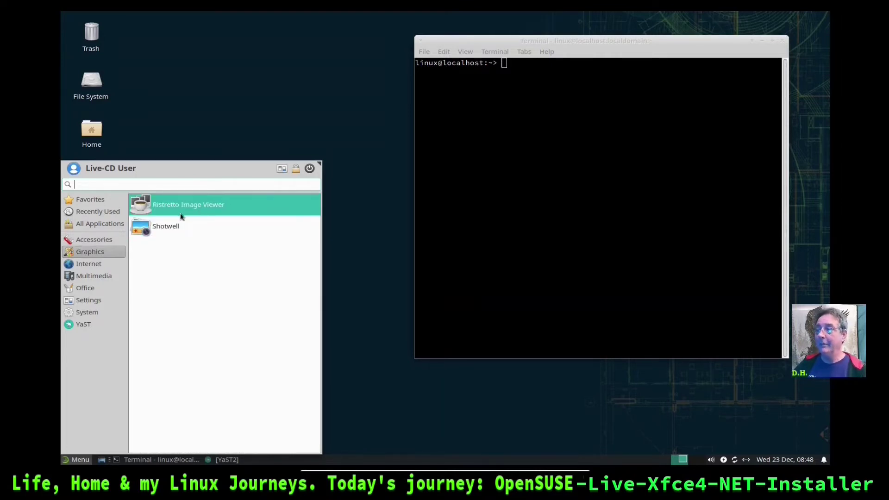
left_click(90, 262)
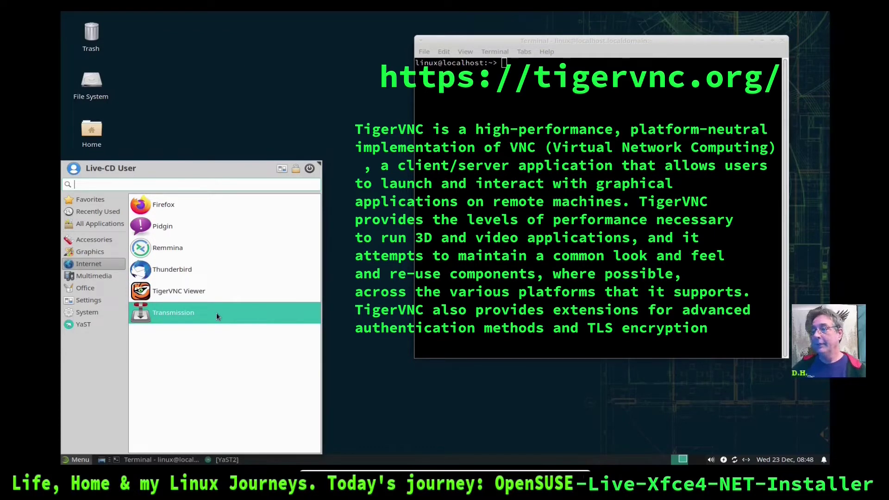
left_click(215, 292)
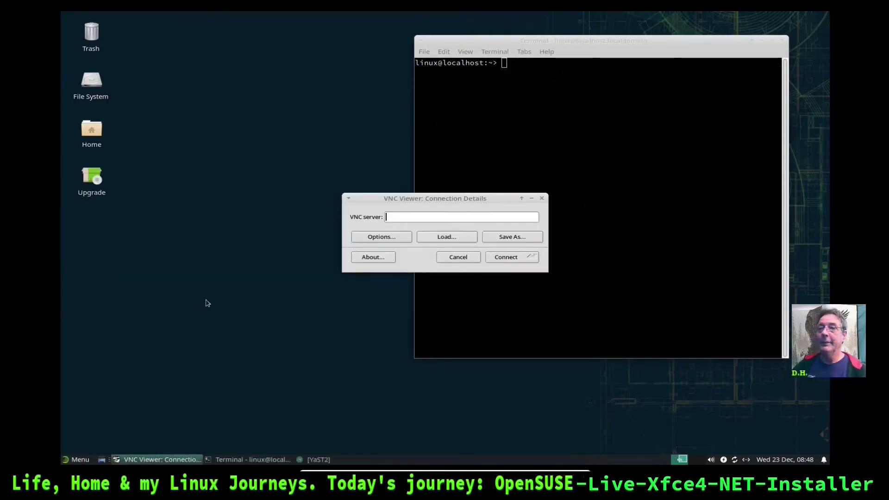
left_click_drag(474, 200, 268, 143)
left_click(248, 208)
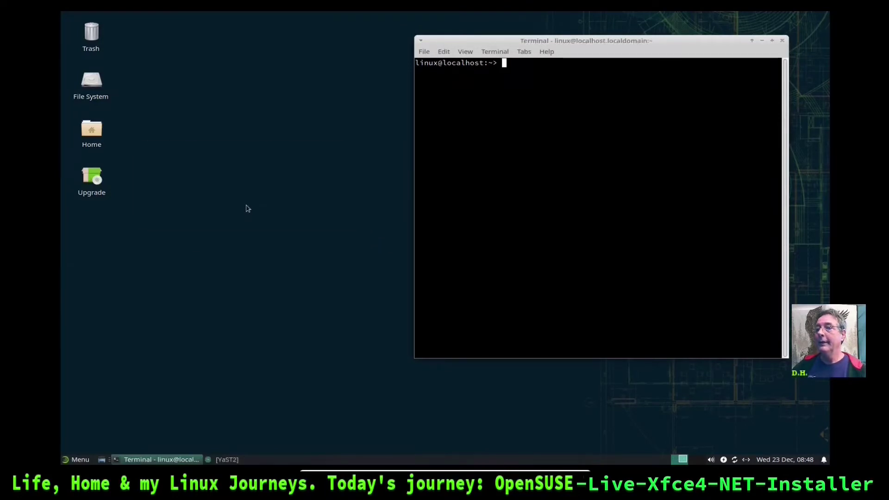
left_click(85, 460)
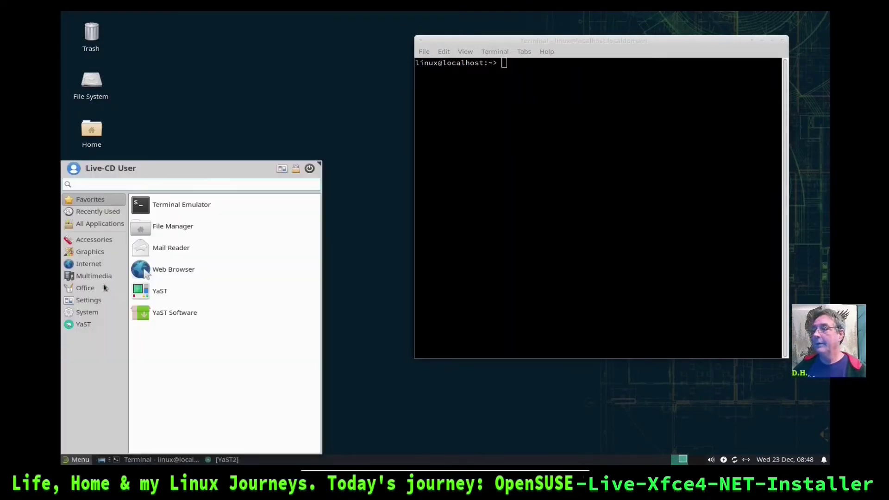
Launch Pragha Music Player from Multimedia, browse its Tools and Help menus, then minimize and restore it
left_click(102, 242)
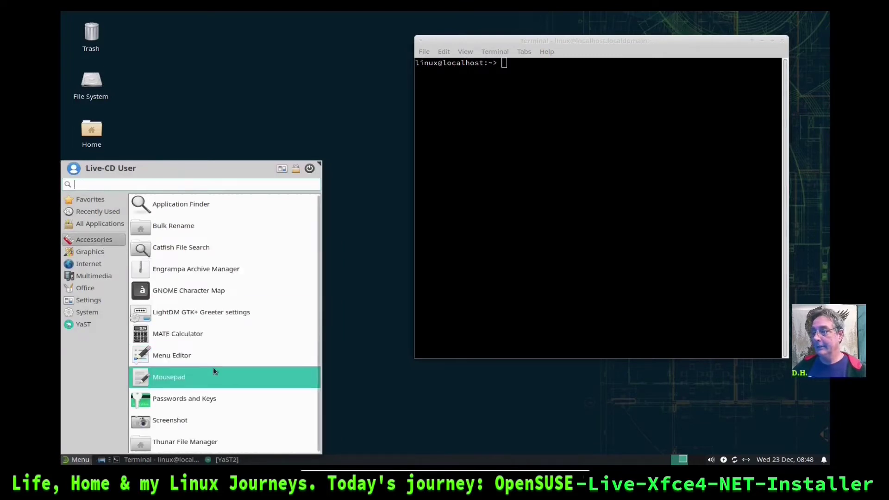
left_click(90, 253)
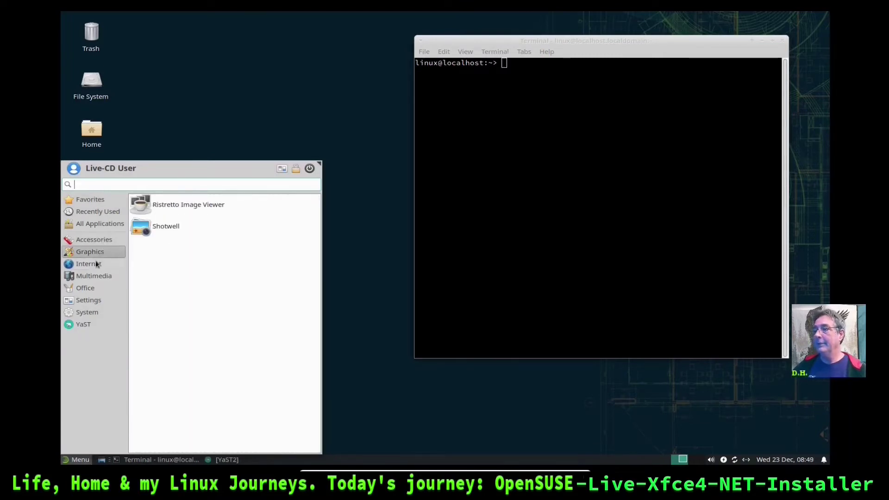
left_click(93, 265)
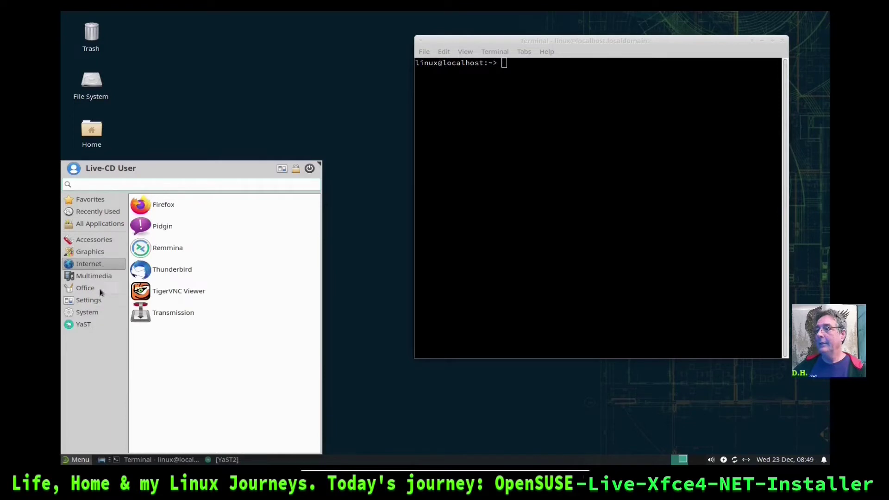
left_click(92, 278)
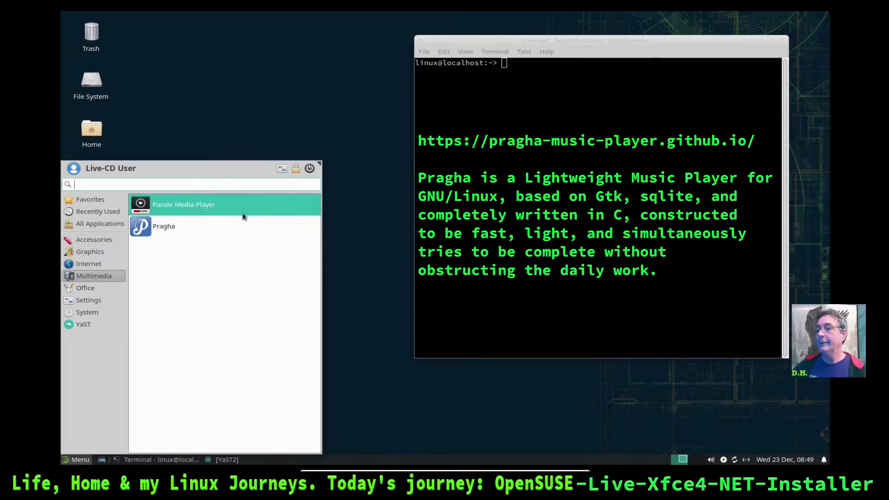
left_click(205, 234)
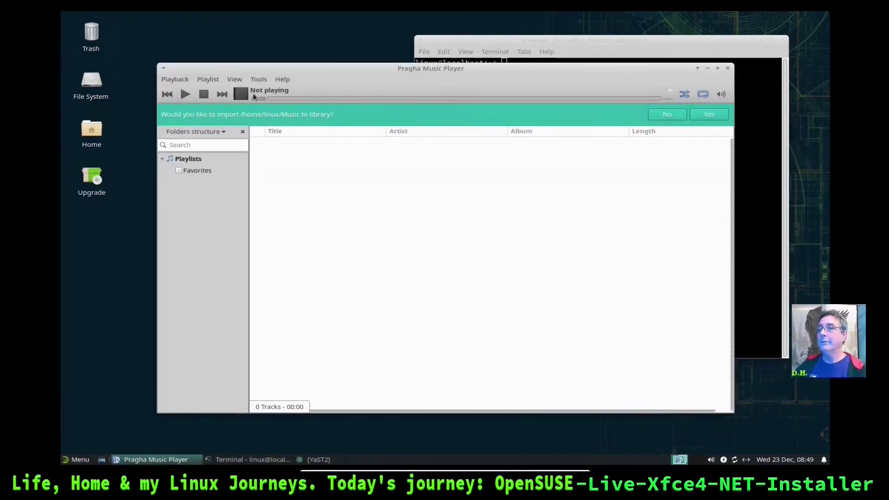
left_click(258, 79)
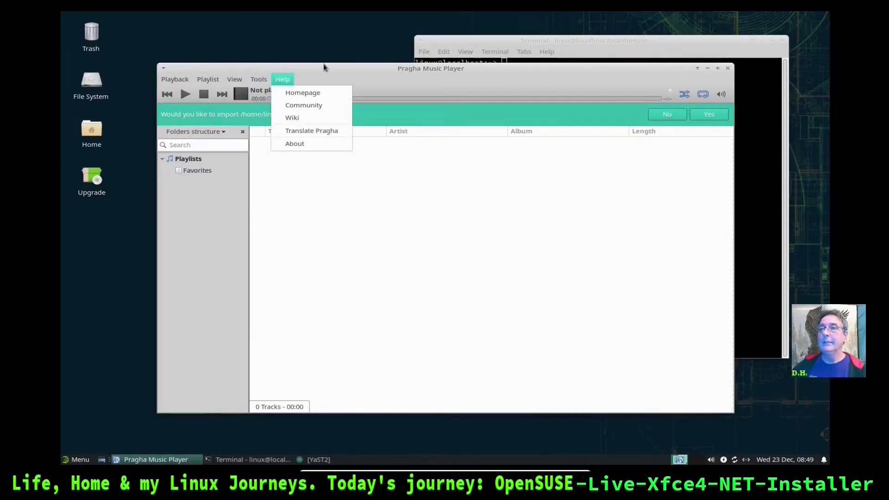
left_click(537, 108)
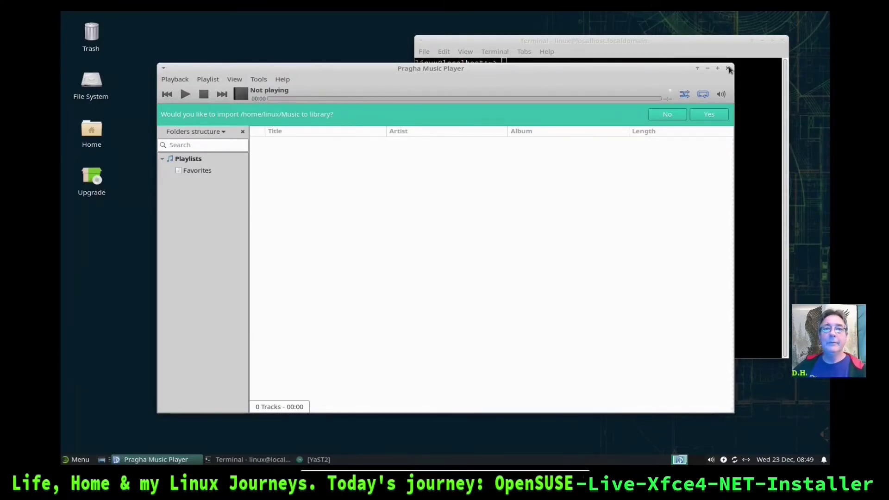
left_click(728, 69)
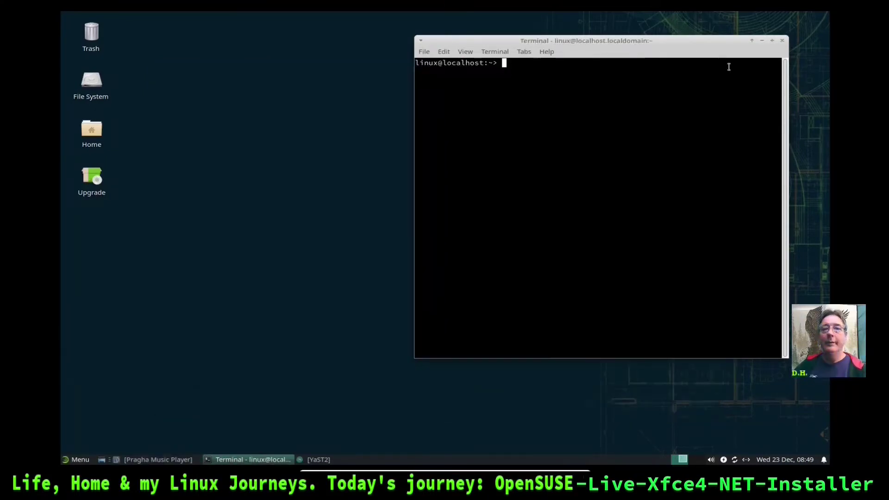
right_click(175, 465)
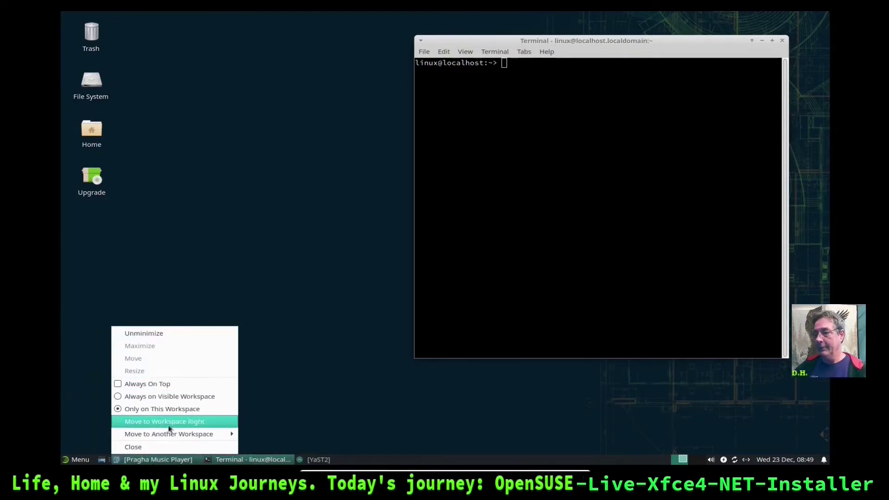
key("Escape")
left_click(157, 459)
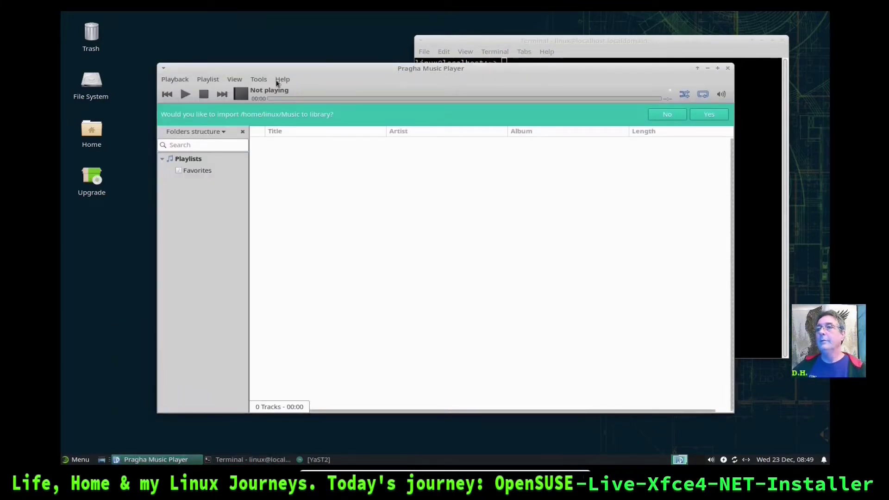
Review Pragha's Desktop preferences, accept them with Ok, and close the player
left_click(259, 78)
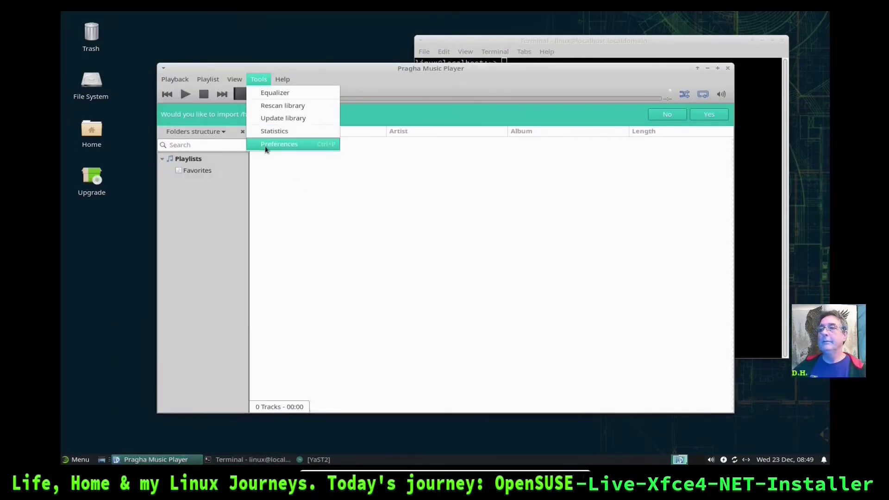
left_click(266, 146)
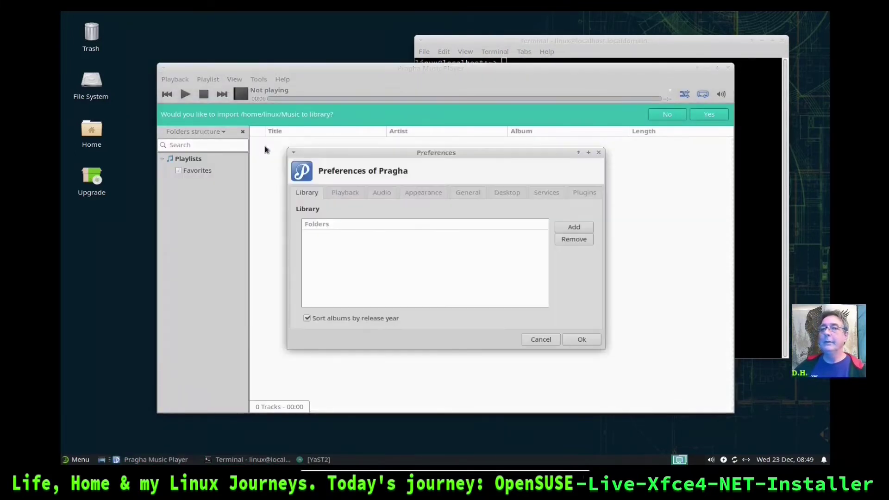
left_click(507, 193)
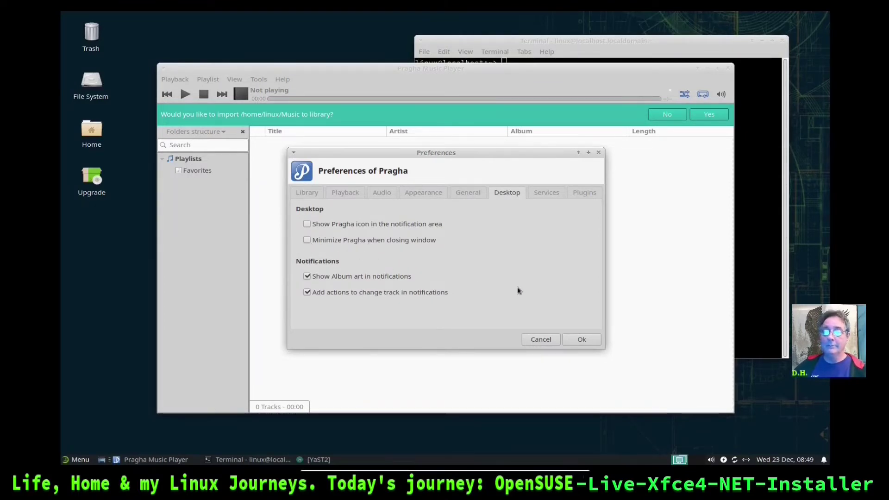
left_click(586, 338)
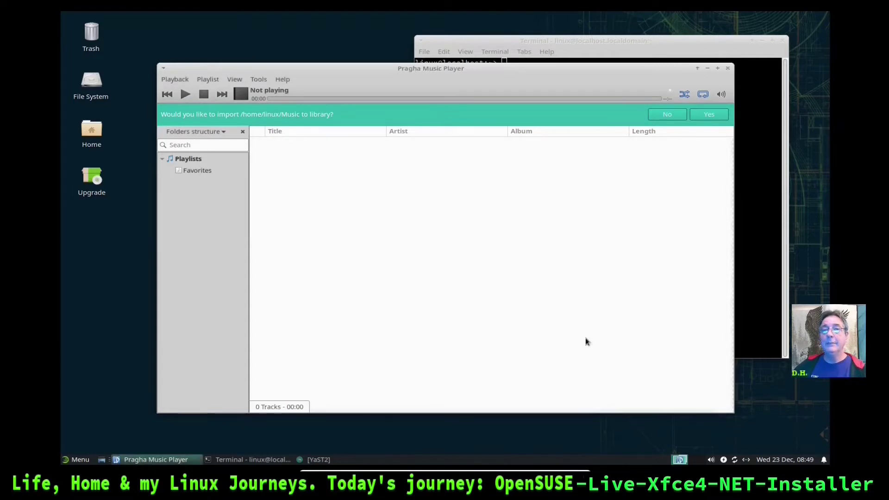
left_click(727, 68)
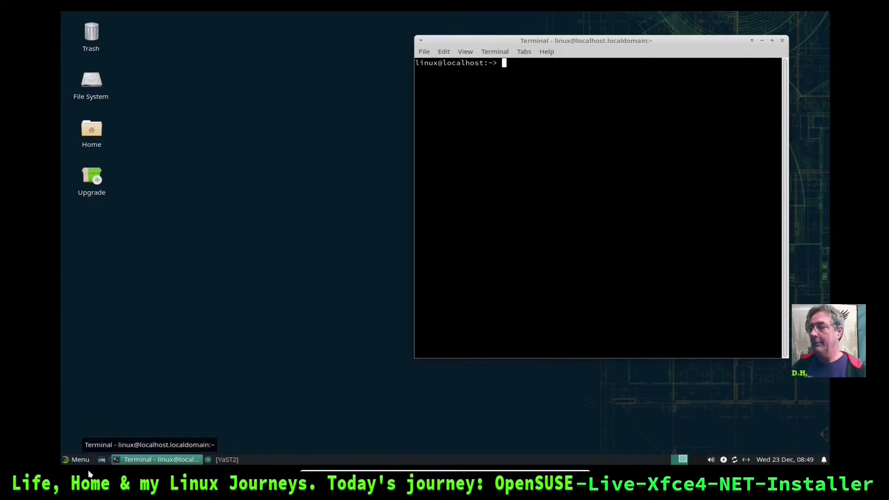
Browse the Whisker Menu's Office and Multimedia categories, ending on Office's Dictionary and Document Viewer
left_click(80, 460)
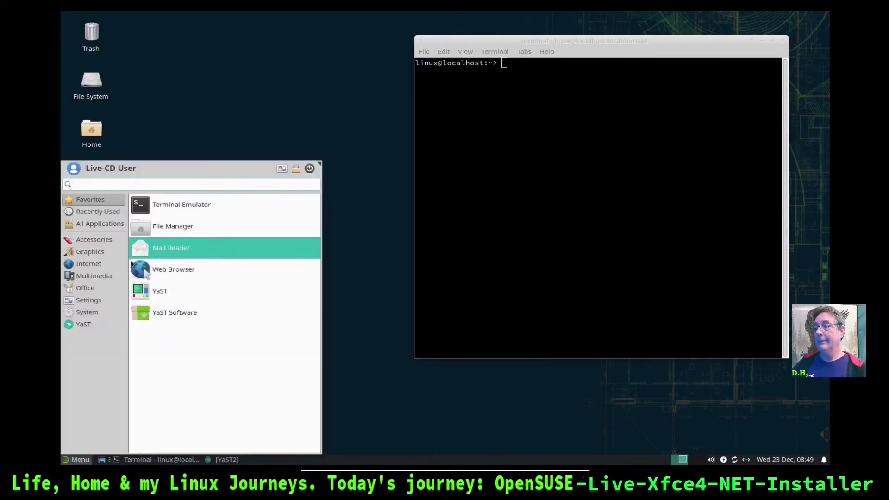
left_click(83, 289)
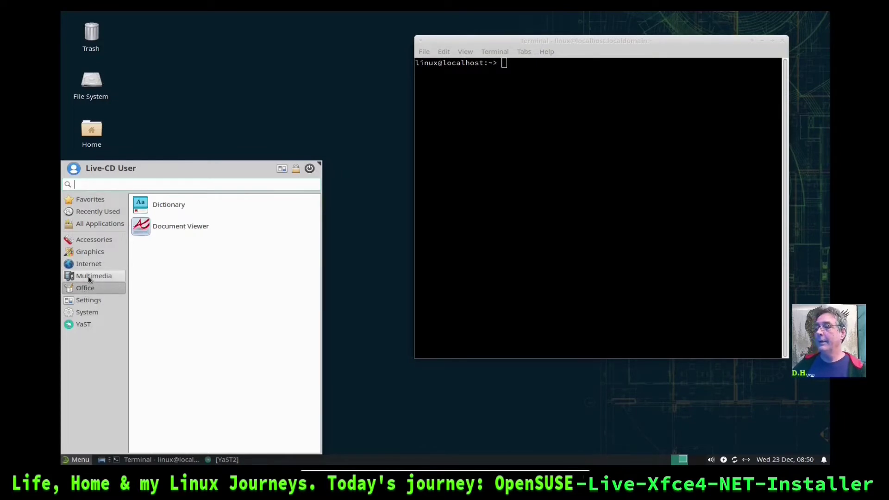
left_click(88, 275)
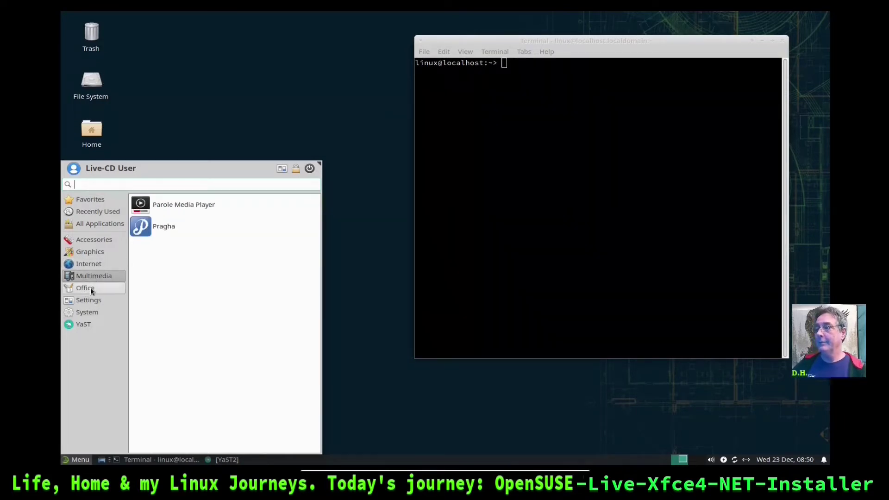
left_click(91, 287)
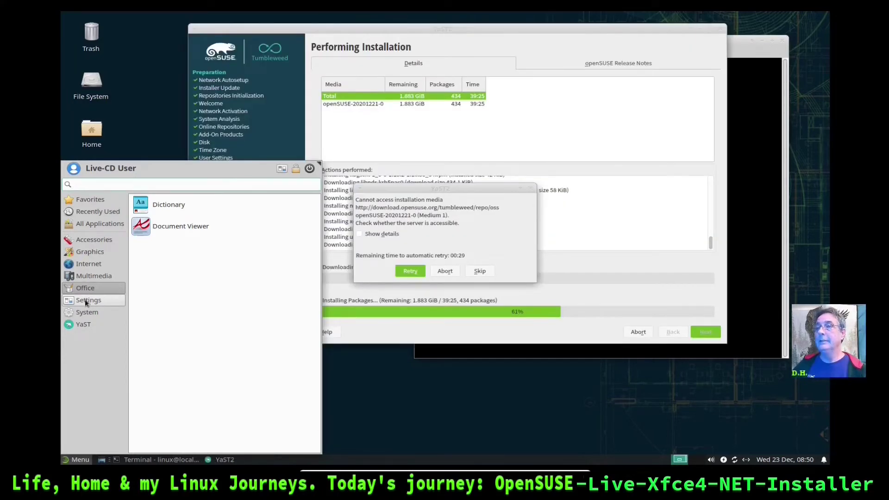
Close the applications menu and expand the installation-media error's download details
left_click(86, 300)
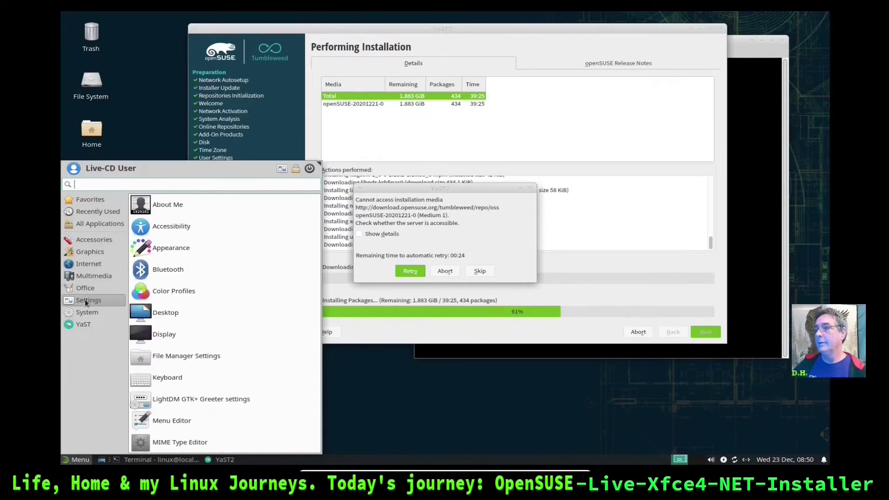
left_click(144, 121)
left_click_drag(443, 185, 392, 158)
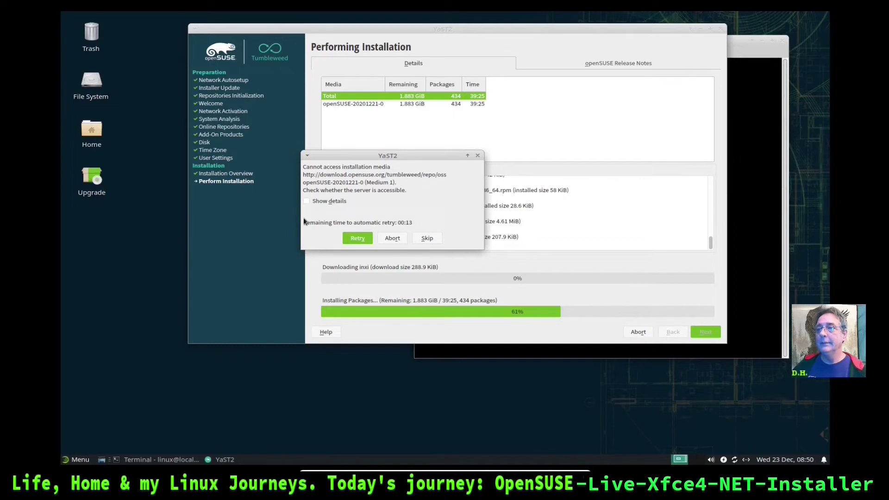
left_click(308, 200)
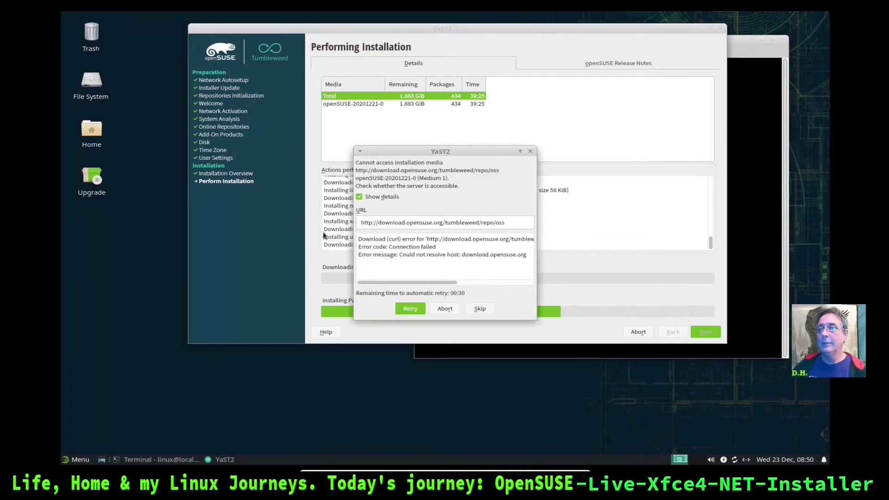
Retry reaching the installation media and minimize the YaST2 installer
left_click_drag(497, 153, 429, 112)
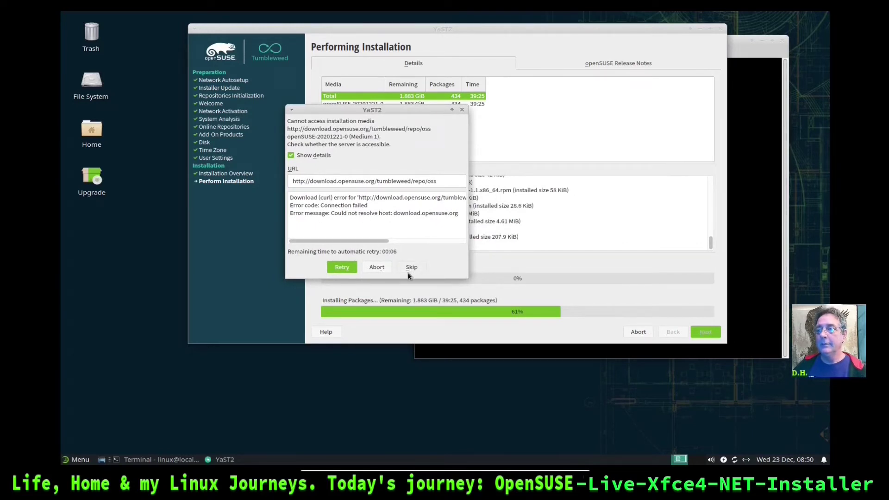
left_click(346, 267)
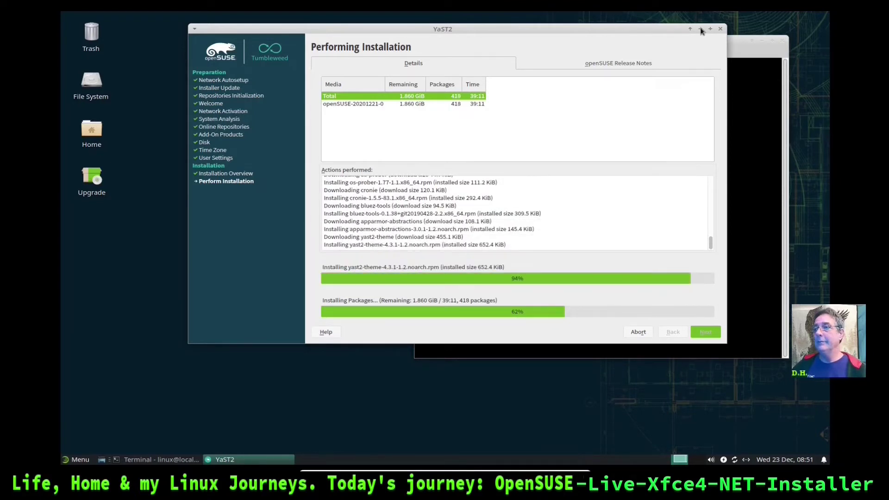
left_click(700, 29)
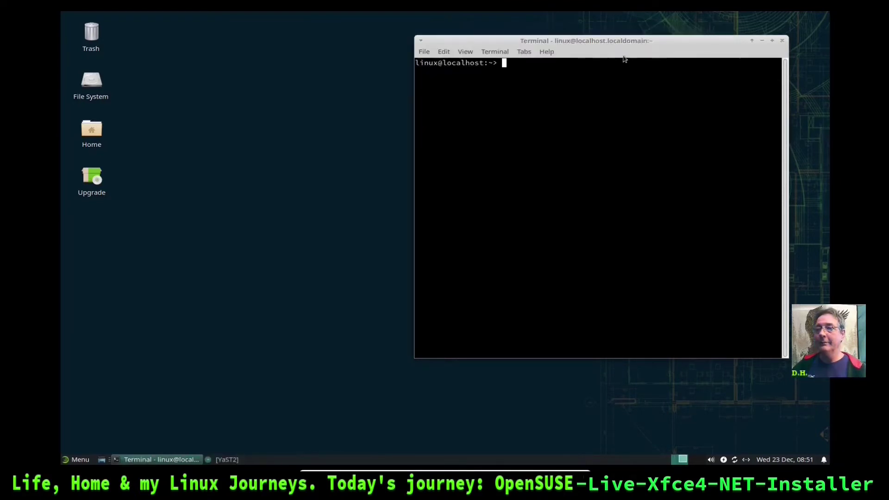
Browse the Whisker Menu's Office, Settings and System categories, ending on System
left_click(81, 461)
left_click(108, 291)
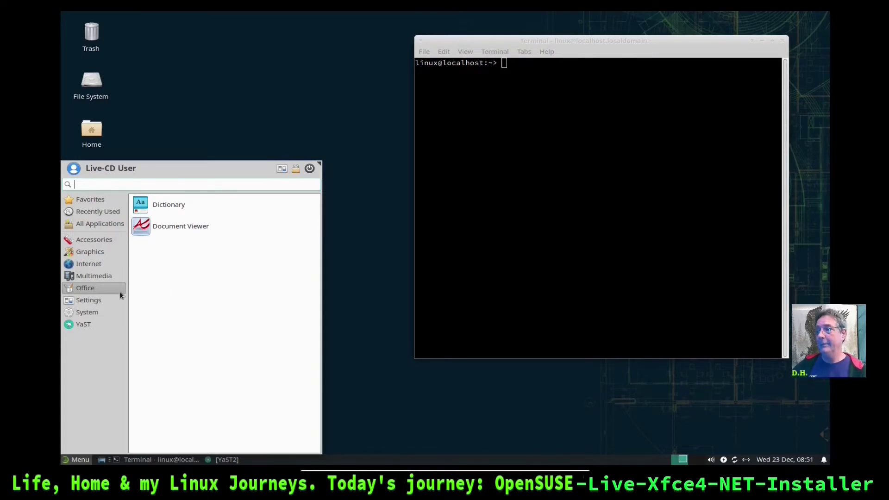
left_click(88, 301)
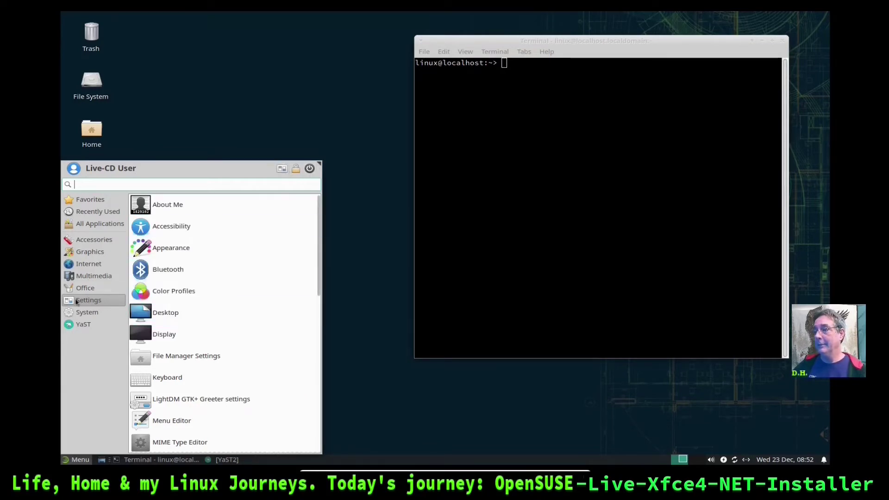
left_click(87, 312)
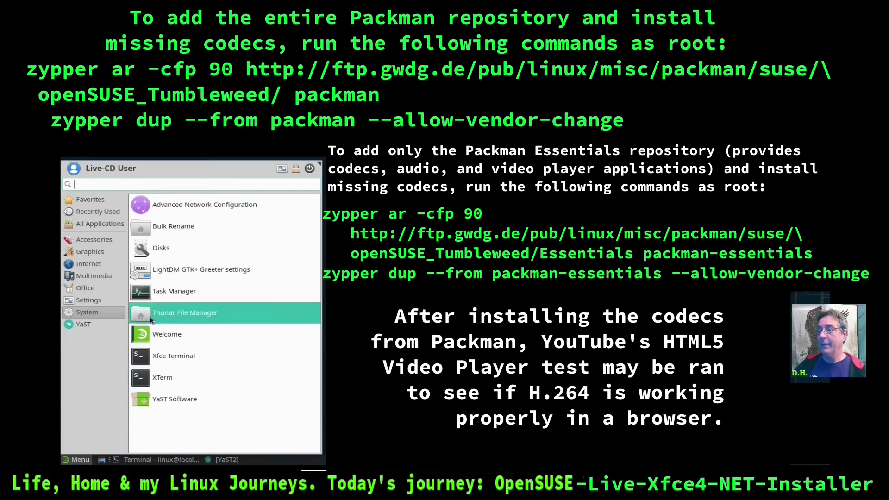
Show the YaST category in the Whisker Menu and scroll through its modules
left_click(82, 325)
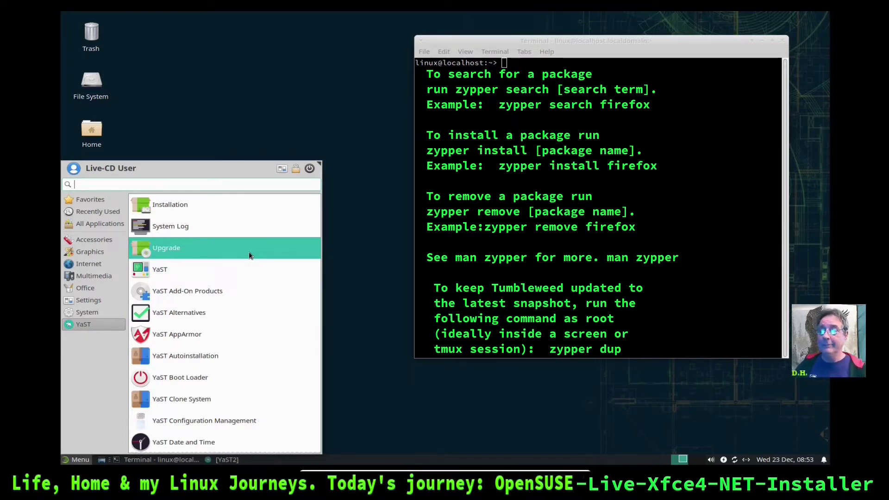
scroll(249, 251, "down", 5)
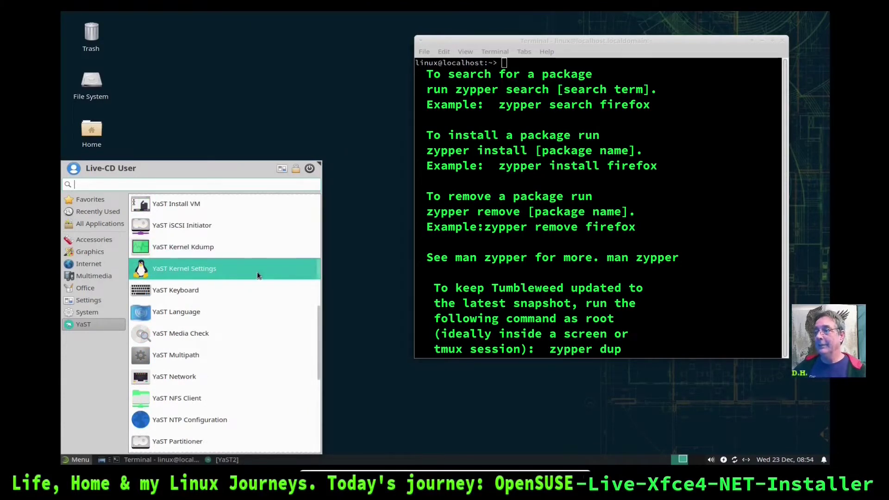
scroll(258, 273, "down", 4)
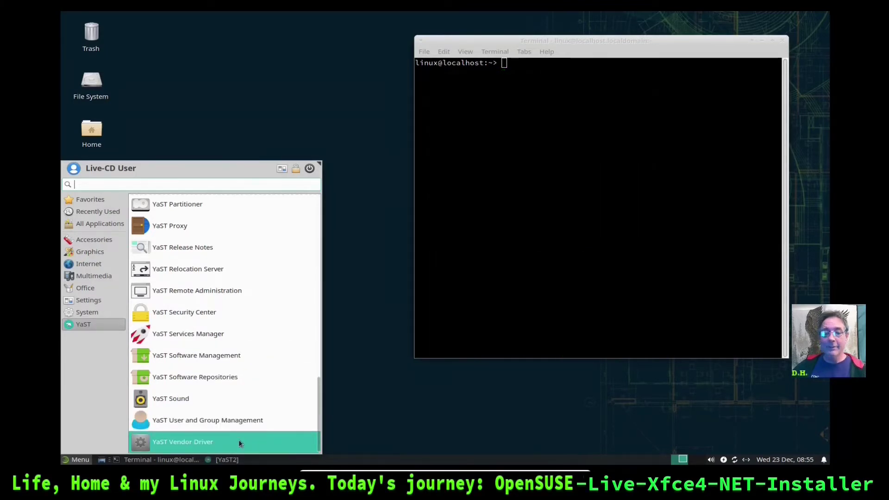
Close the menu, try the audio mixer from the volume controls, and dismiss the pavucontrol error
left_click(559, 393)
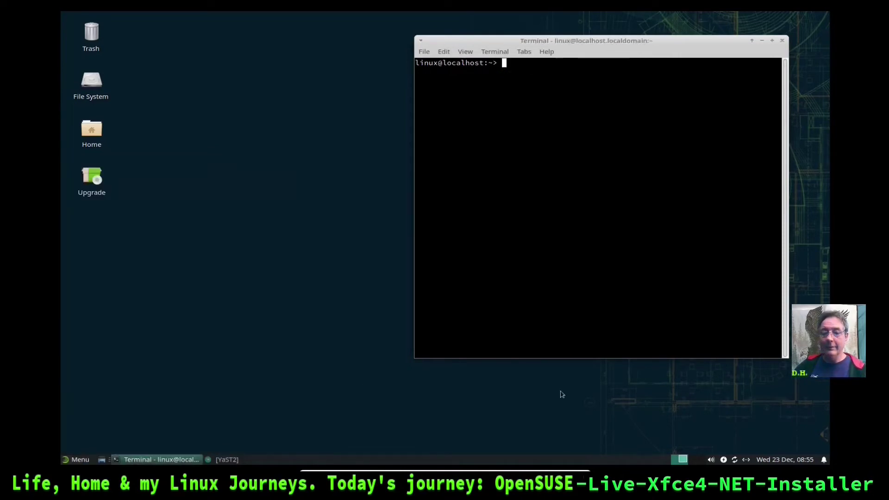
left_click(711, 459)
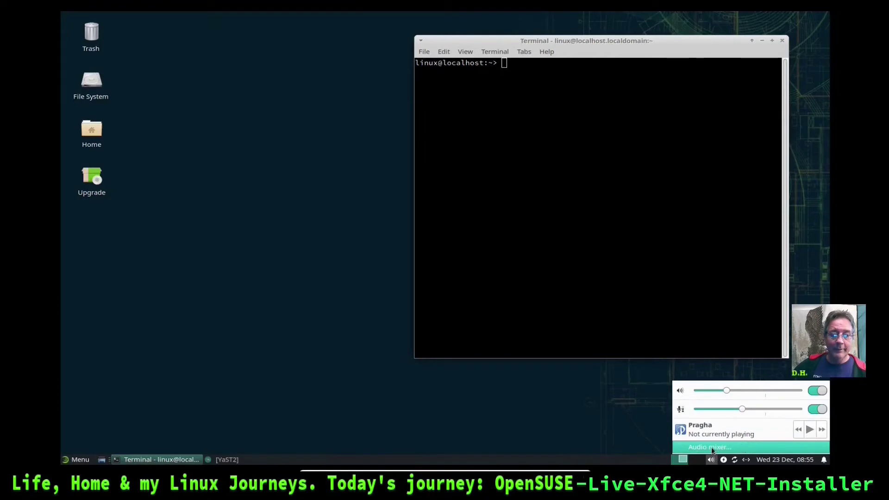
left_click(713, 449)
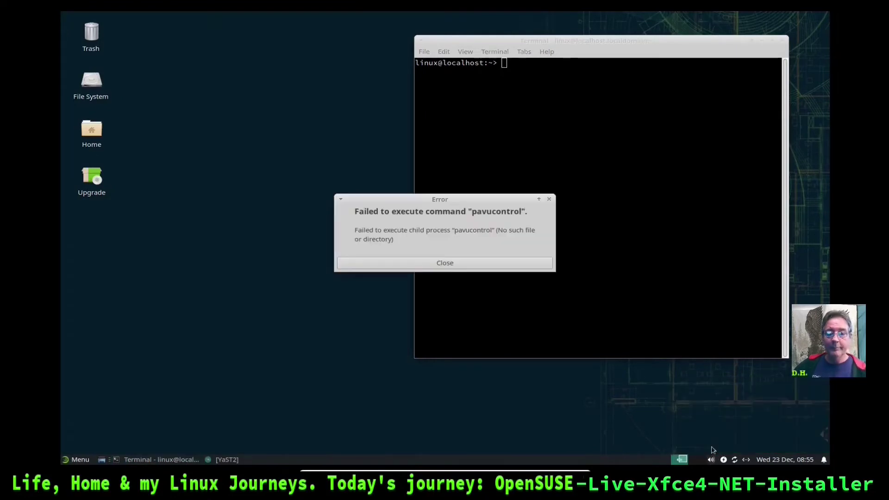
left_click(435, 262)
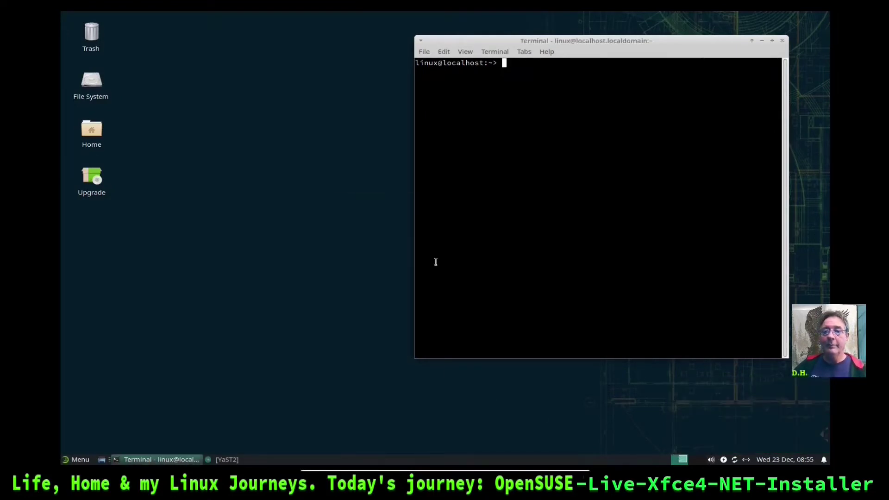
In the PulseAudio plugin properties, mark Pragha as hidden under Media Players and close
right_click(711, 459)
left_click(751, 400)
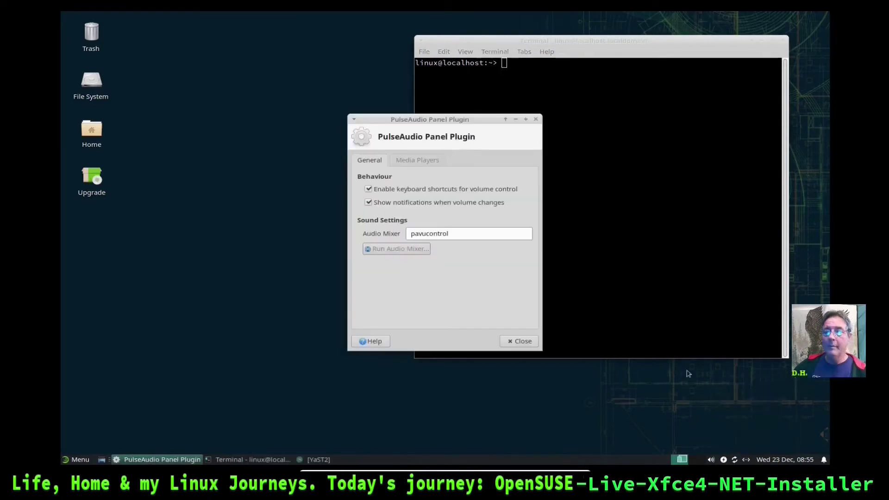
left_click_drag(461, 117, 327, 151)
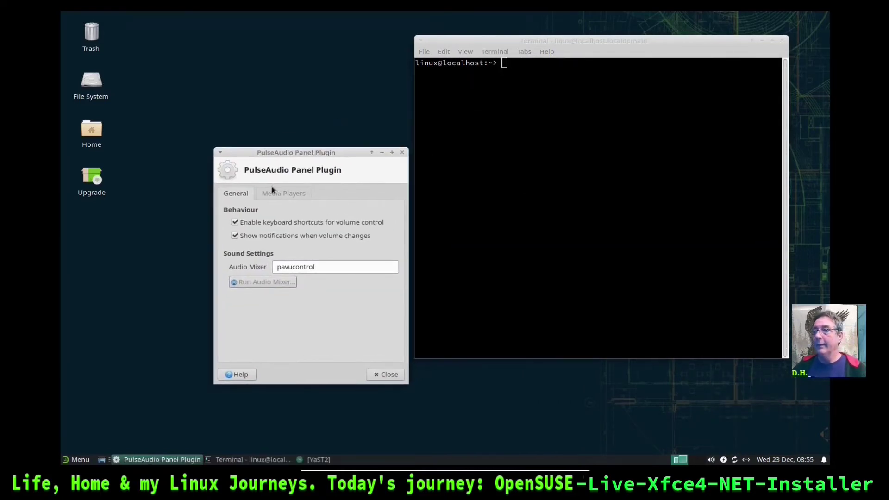
left_click(272, 193)
left_click(384, 273)
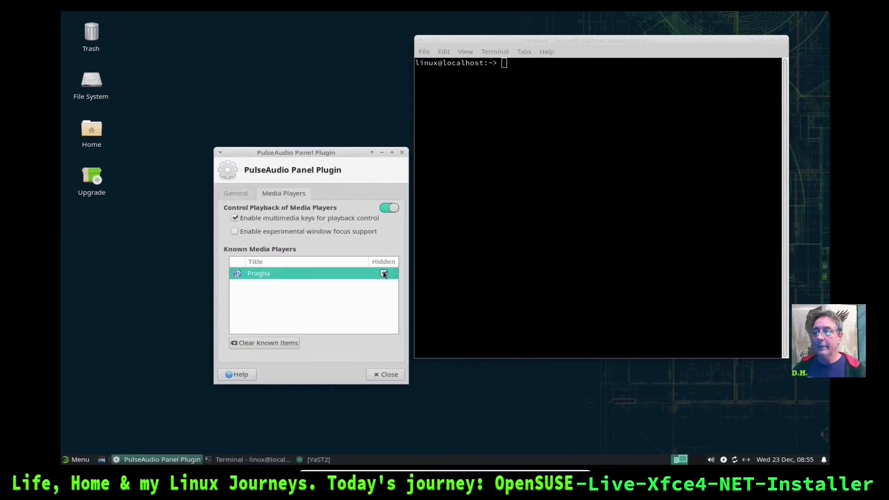
left_click(388, 373)
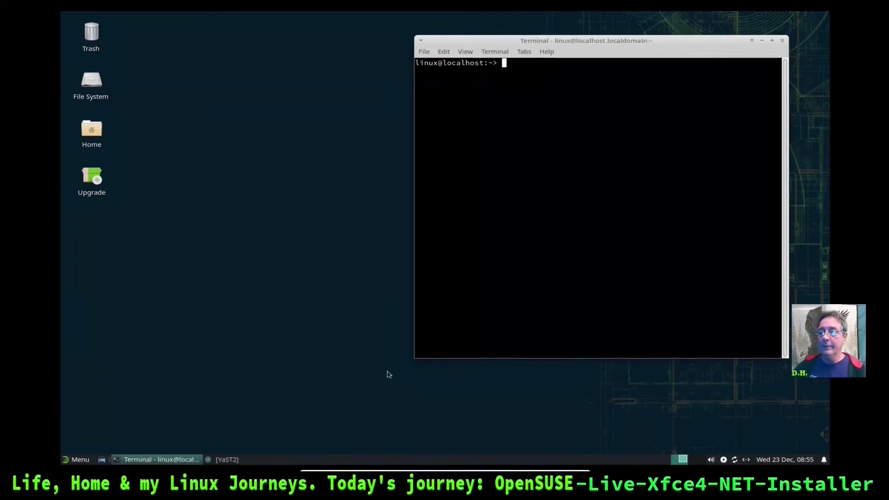
left_click(711, 461)
Close the volume controls and launch the Settings Manager from the Whisker Menu's YaST category
left_click(674, 413)
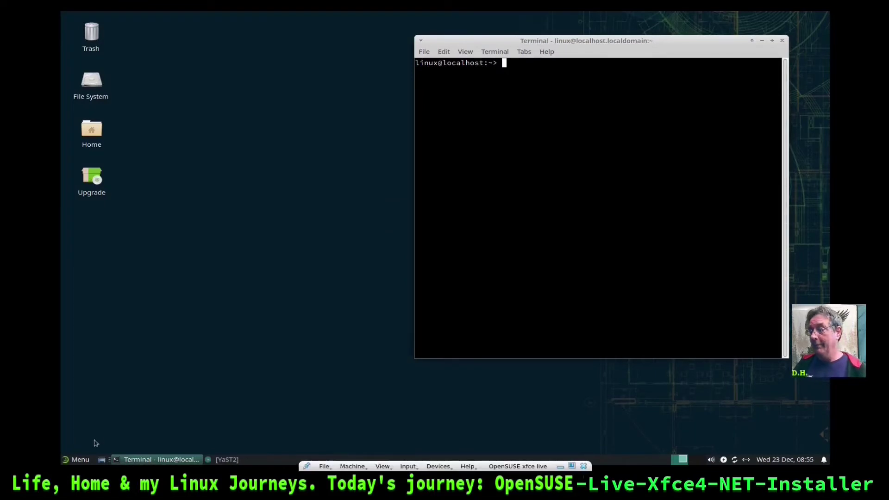
left_click(80, 461)
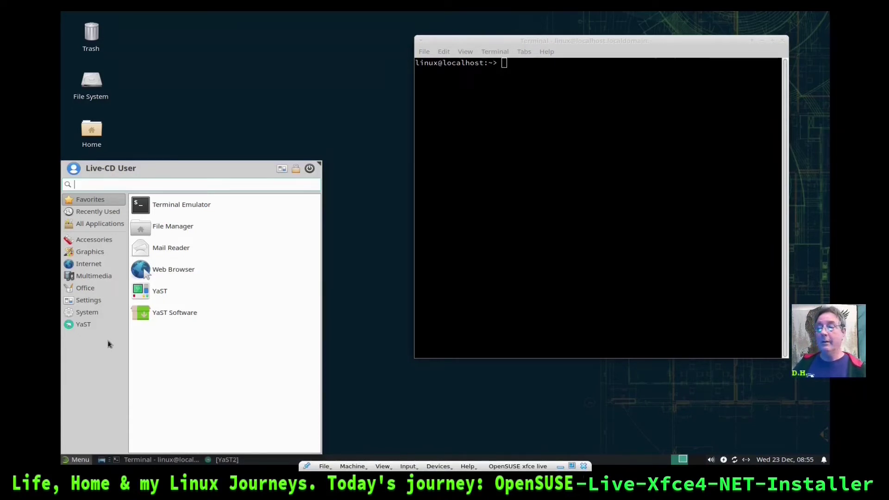
left_click(77, 326)
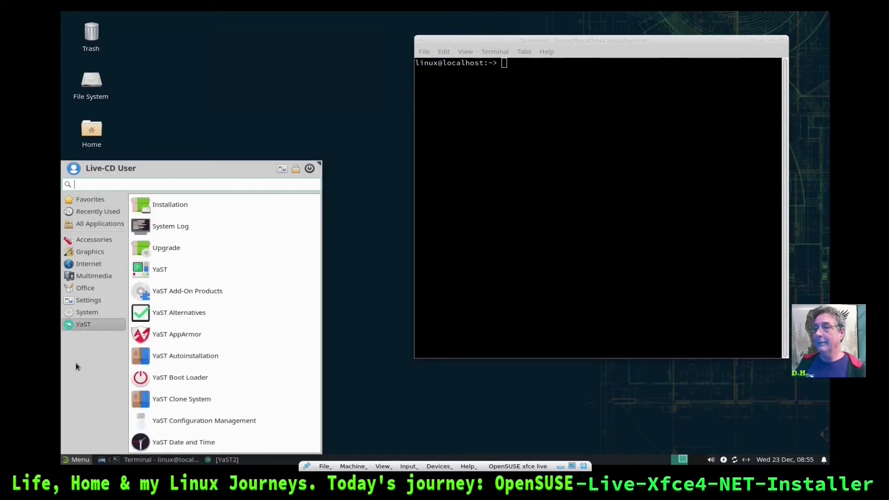
left_click(281, 169)
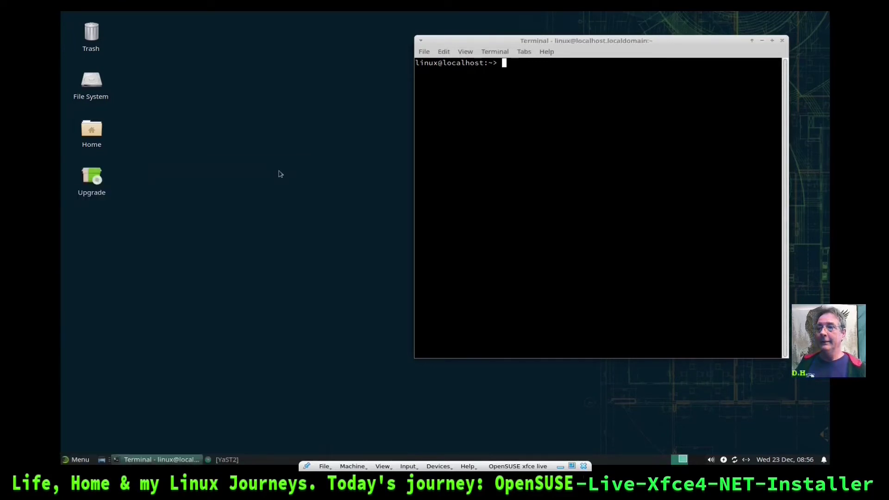
Enlarge the Settings window and apply the Greybird-Geeko-Dark style in Appearance, after trying Adwaita-dark
left_click_drag(531, 125, 325, 53)
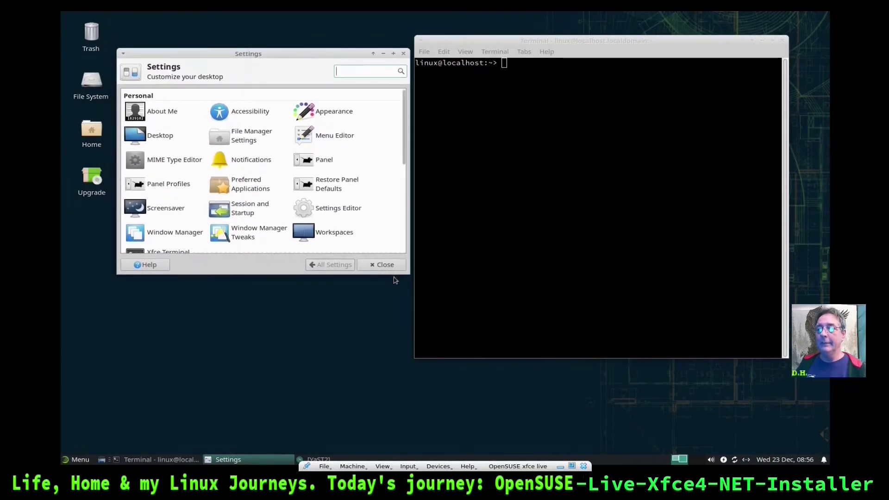
left_click_drag(395, 270, 396, 354)
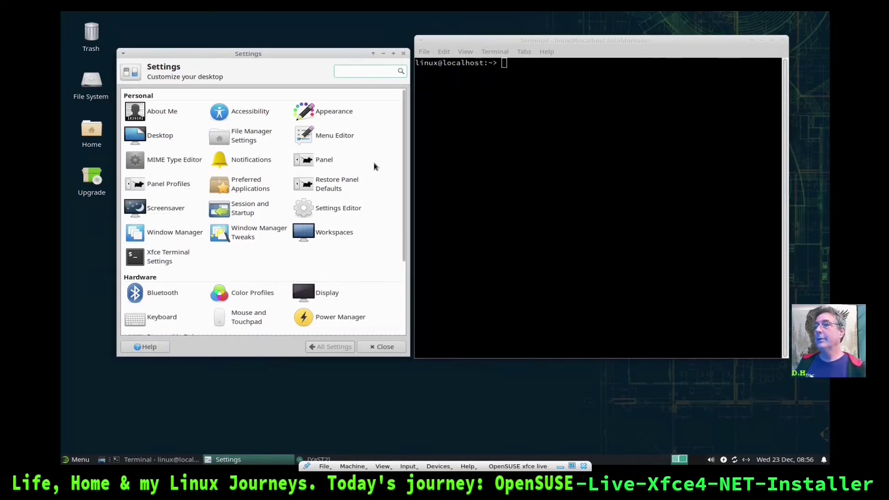
left_click(334, 114)
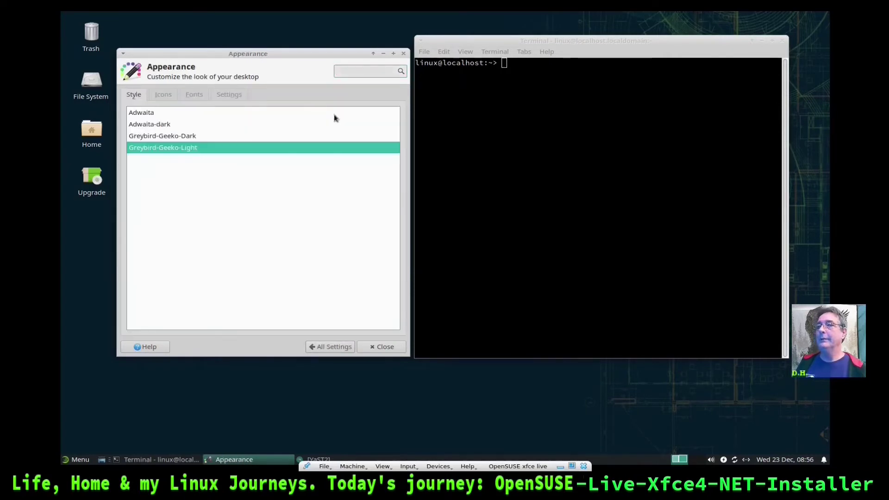
left_click(164, 135)
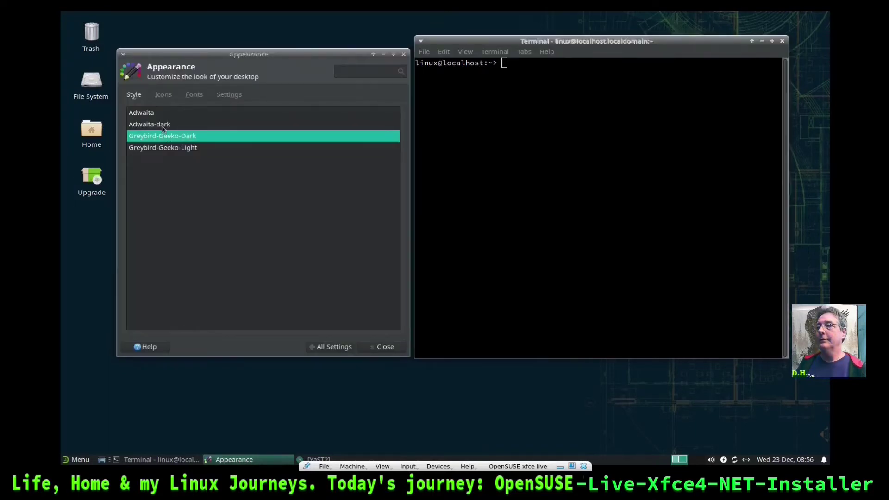
left_click(163, 128)
left_click(170, 145)
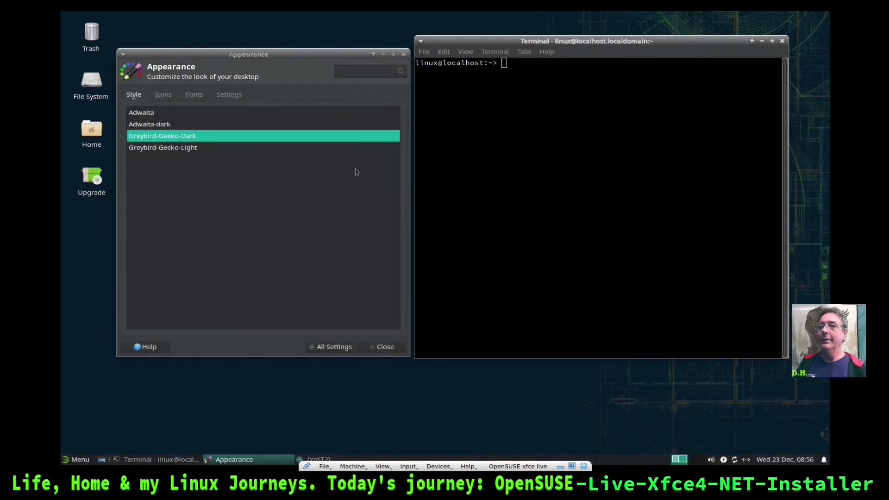
Look over the Icons and Fonts tabs, then enable event sounds on the Settings tab
left_click(163, 96)
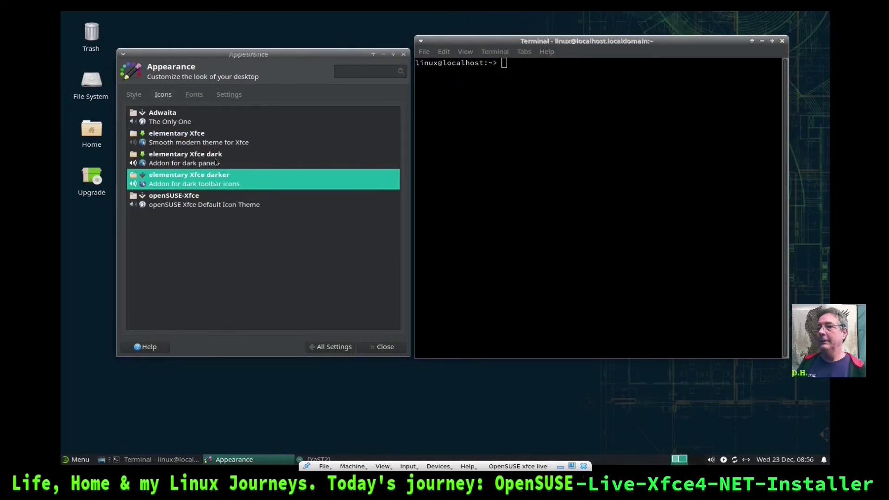
left_click(195, 96)
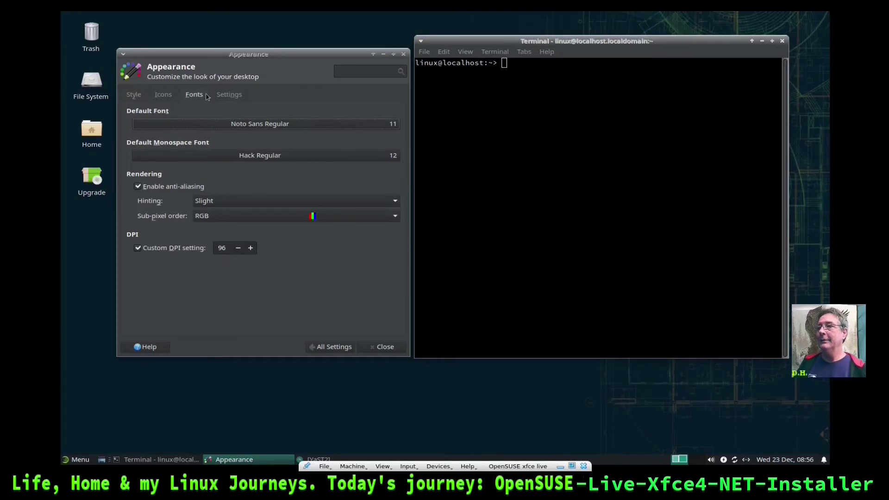
left_click(225, 95)
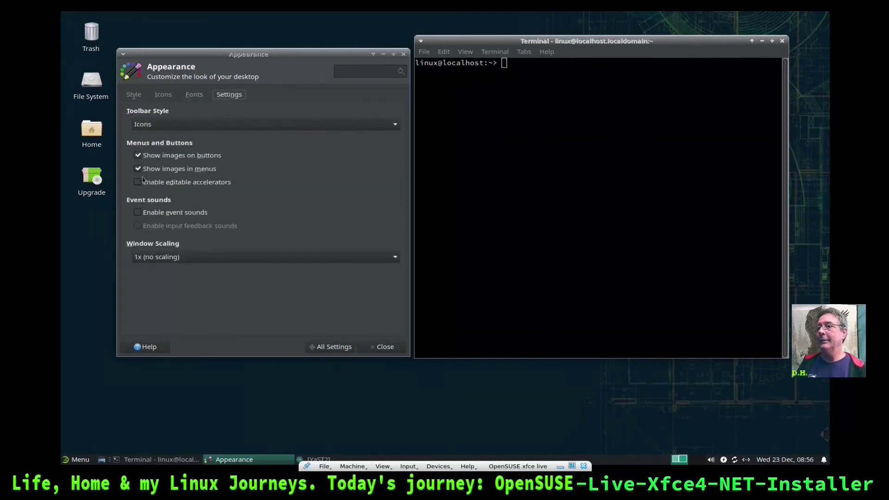
left_click(143, 216)
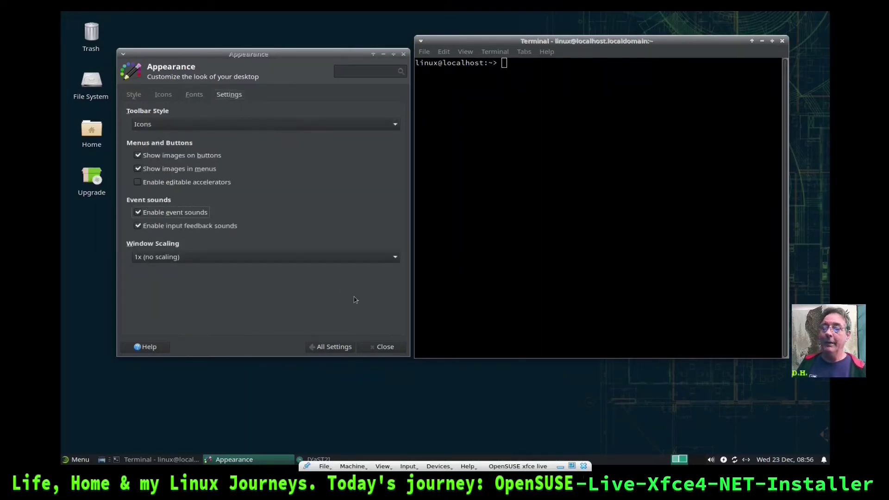
Return to All Settings and scroll down to the Hardware and System entries
left_click(334, 348)
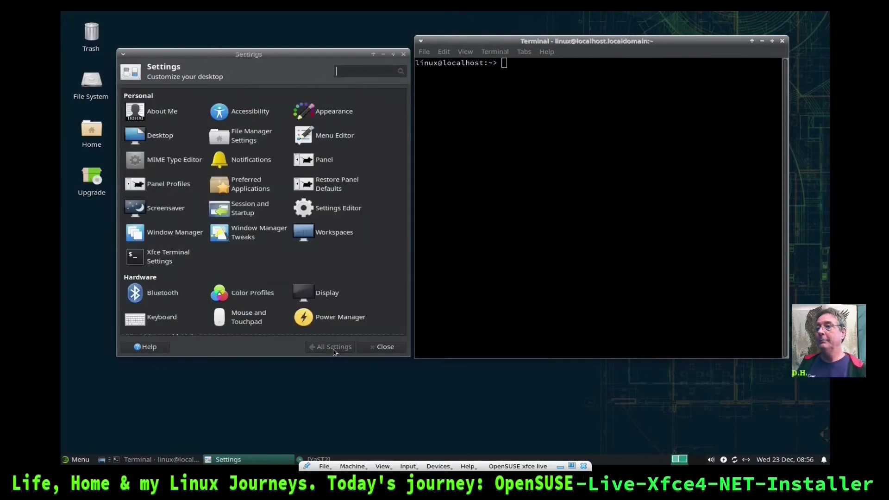
scroll(378, 145, "down", 2)
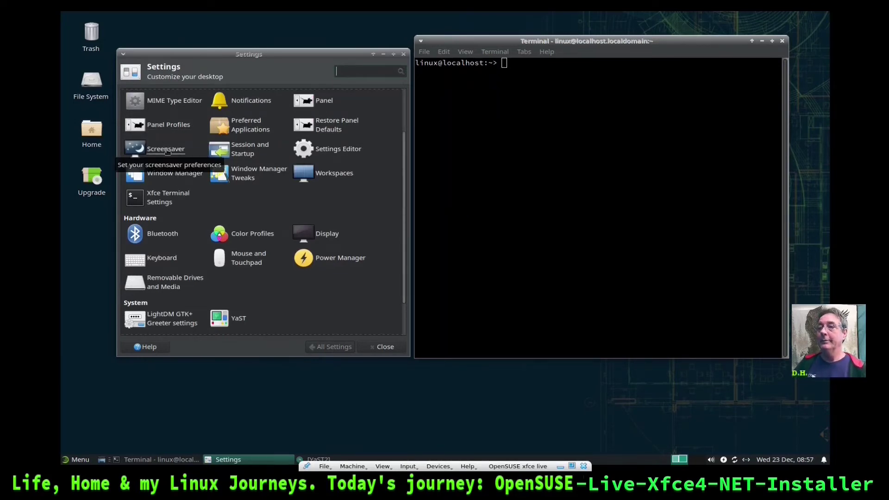
In Session and Startup's Application Autostart, untick blueberry, Bluetooth OBEX Agent and Screensaver
left_click(249, 154)
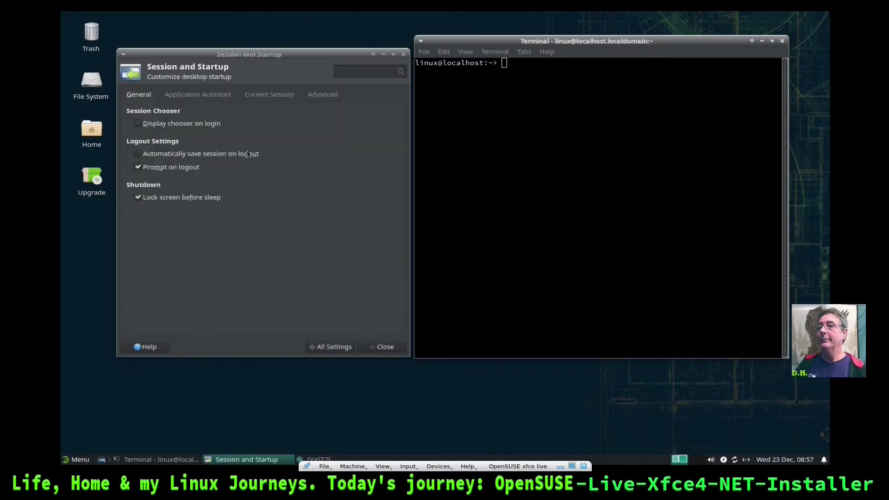
left_click(206, 95)
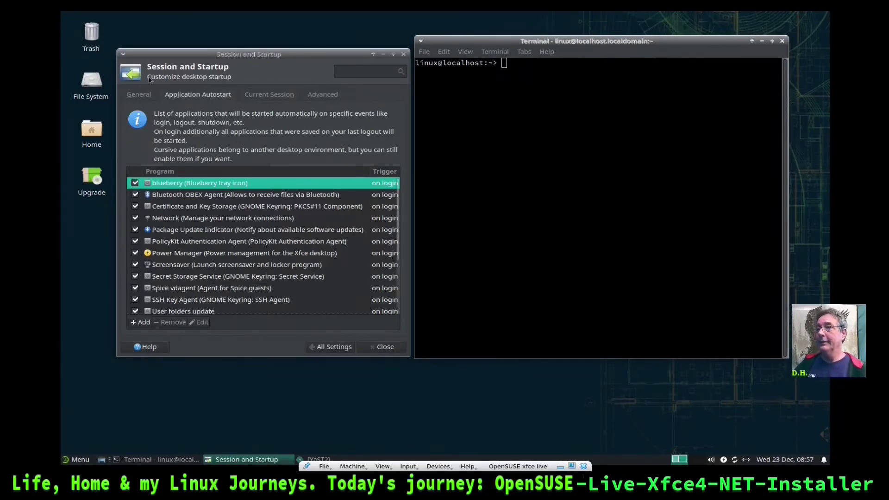
left_click(138, 95)
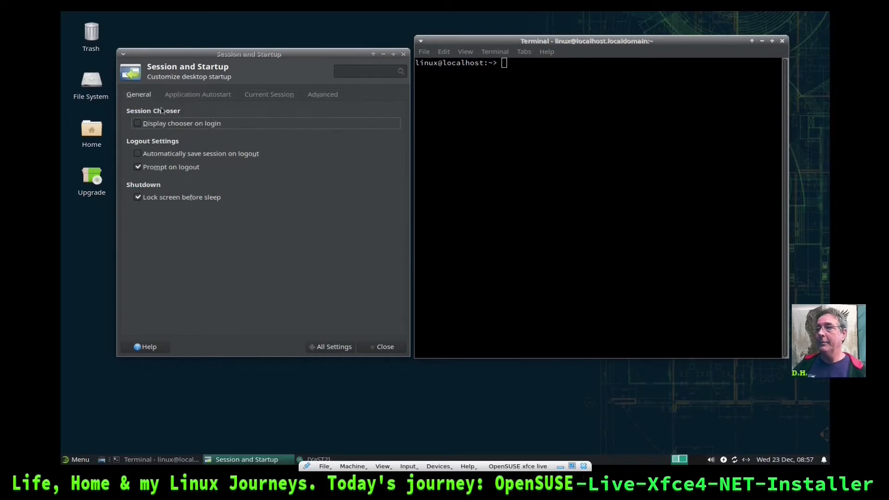
left_click(205, 95)
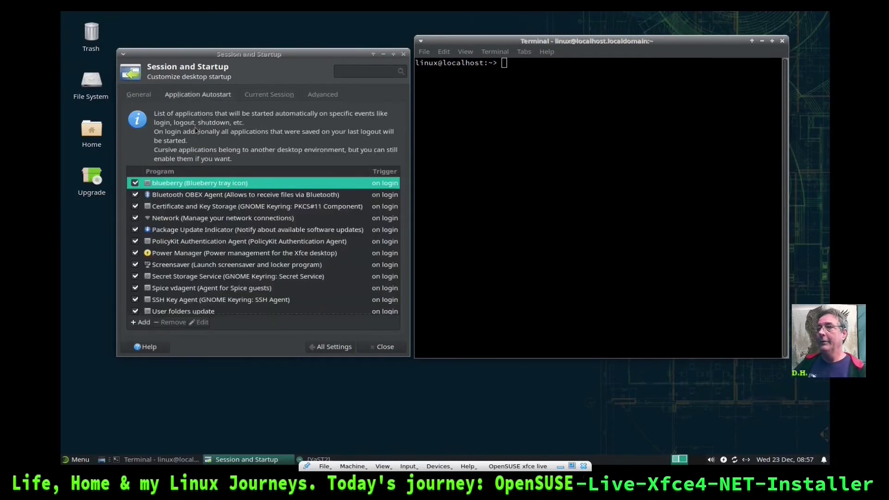
left_click(135, 182)
left_click(135, 195)
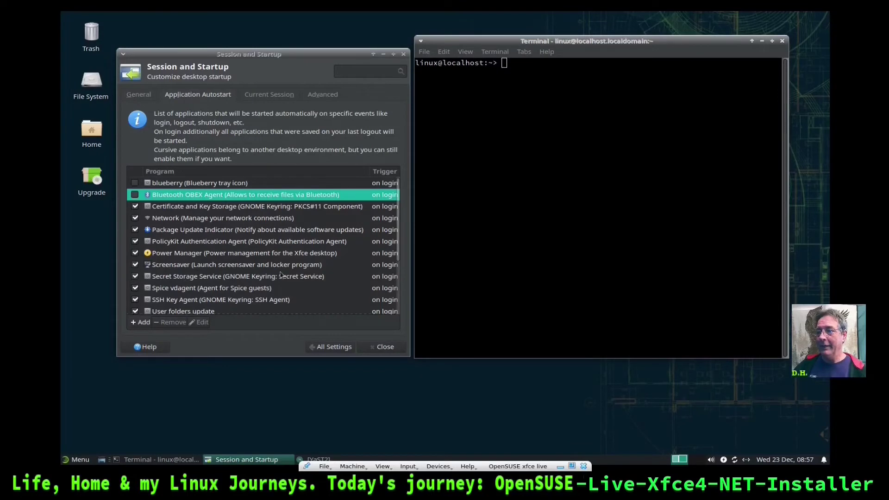
left_click(135, 265)
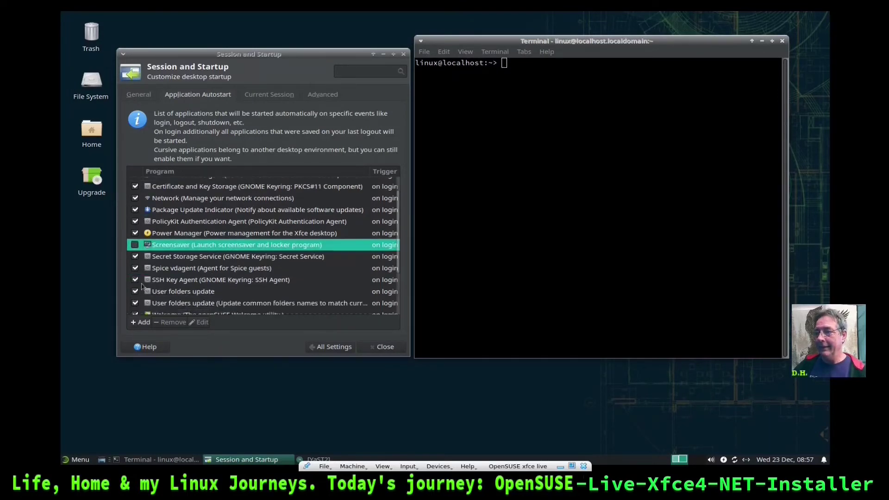
scroll(136, 293, "down", 4)
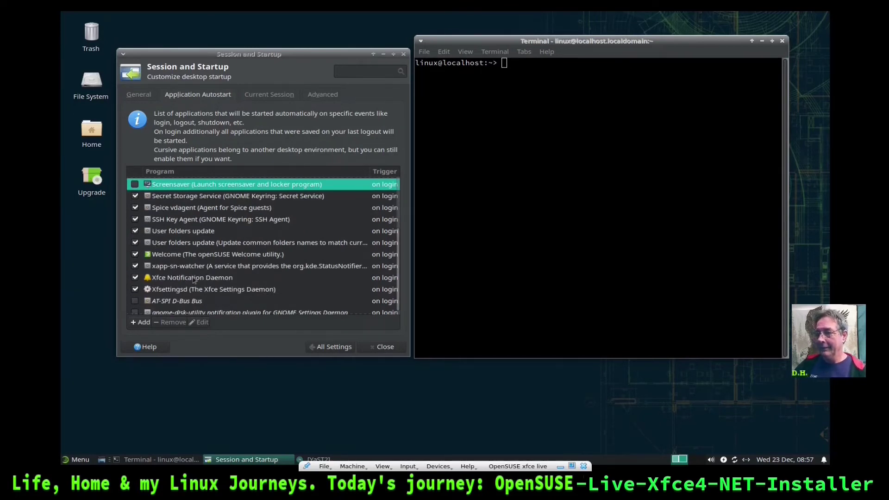
scroll(184, 281, "up", 4)
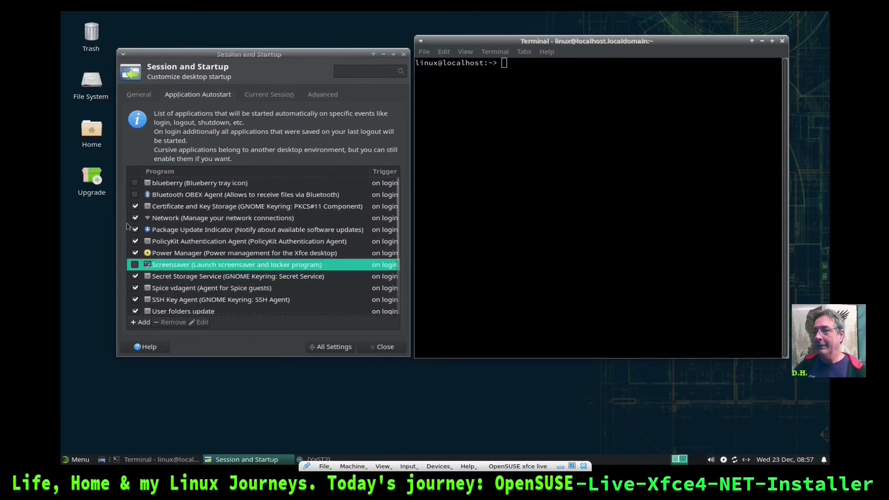
scroll(259, 235, "down", 3)
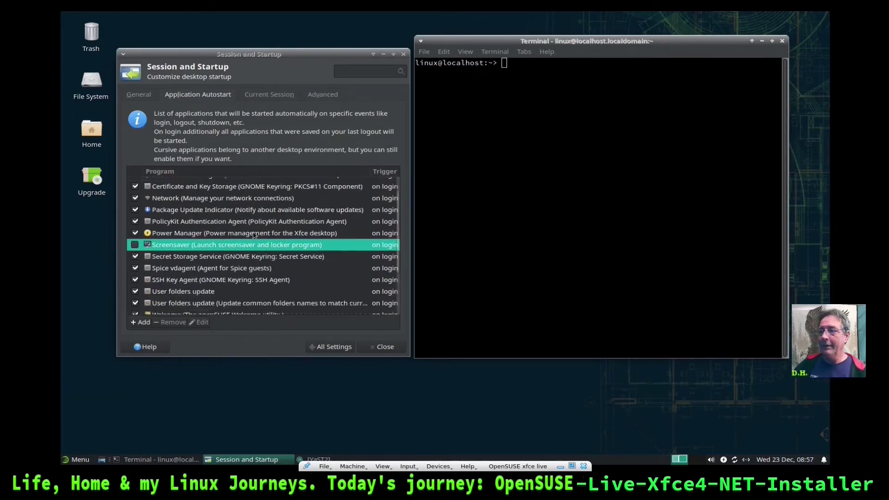
left_click(333, 346)
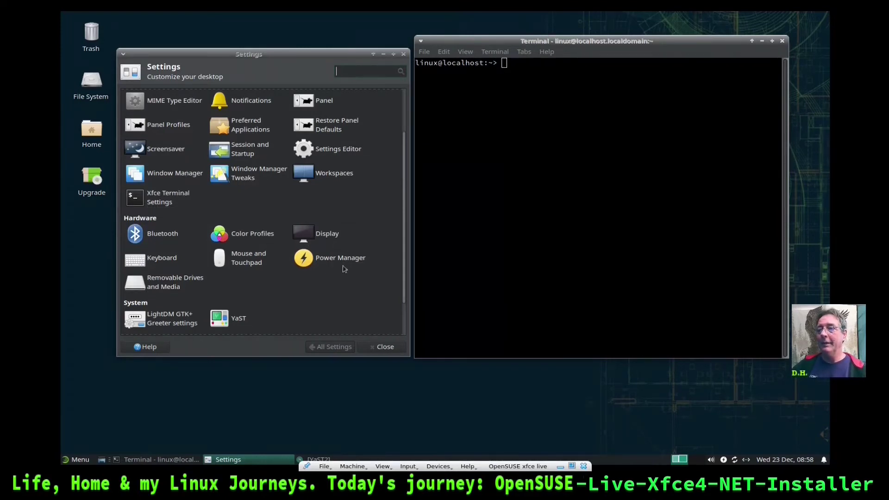
Look through the Mouse and Touchpad settings tabs, then return to All Settings
left_click(246, 261)
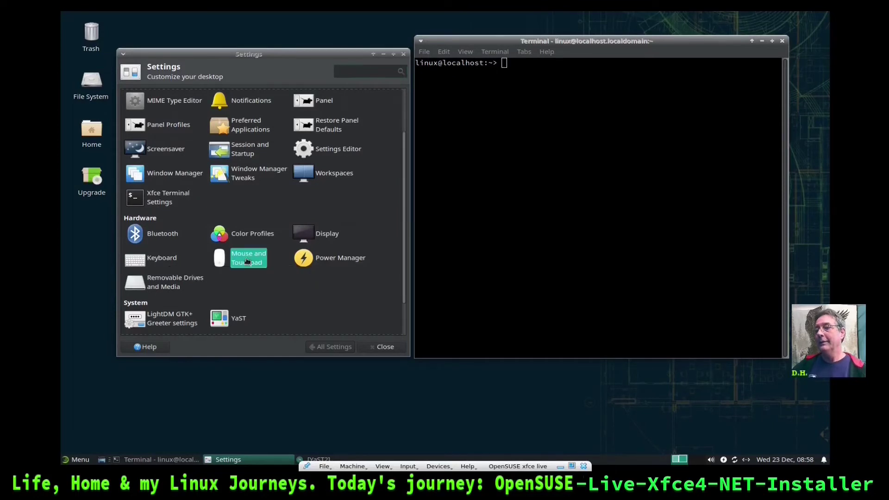
left_click(216, 95)
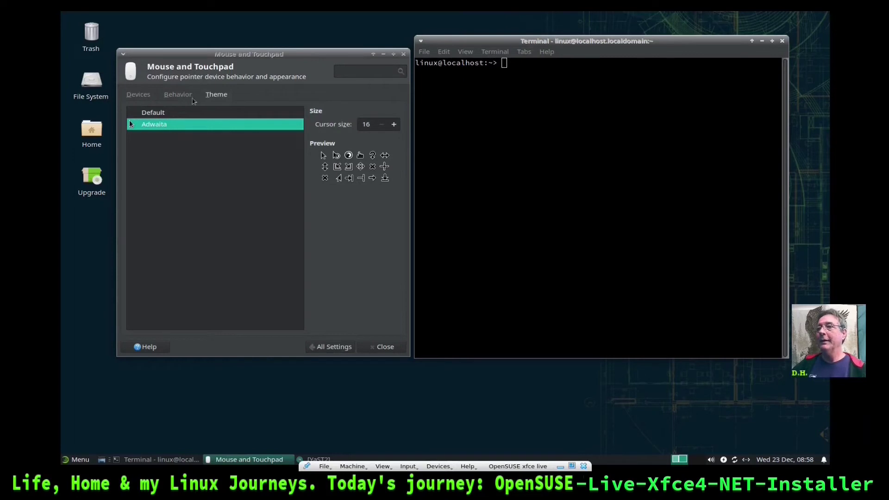
left_click(178, 95)
left_click(136, 95)
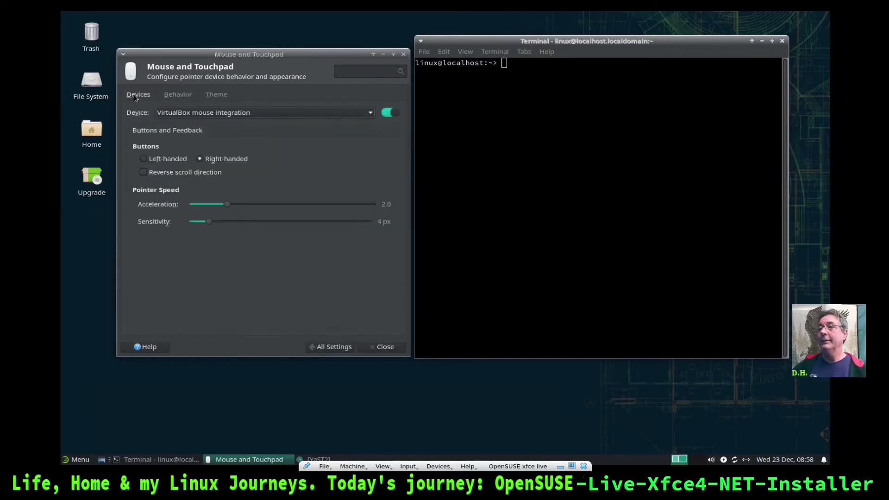
left_click(342, 351)
Check Removable Drives and Media, then launch YaST from the System section
left_click(173, 239)
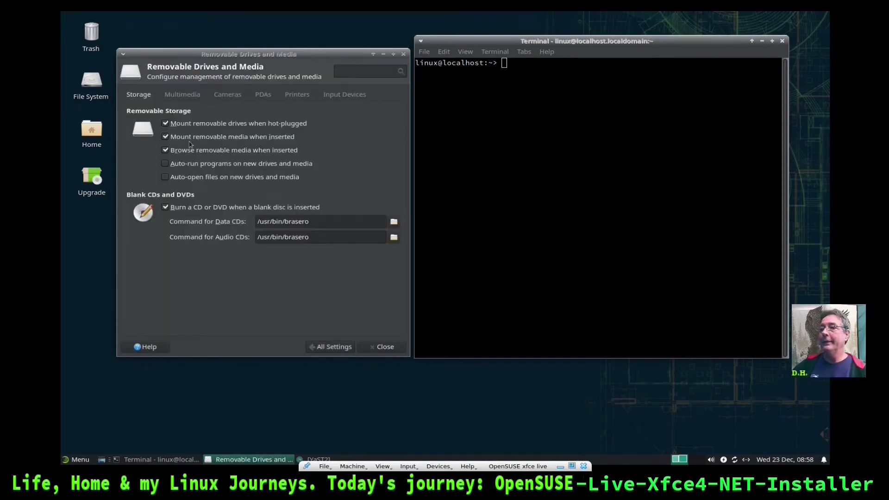
left_click(338, 346)
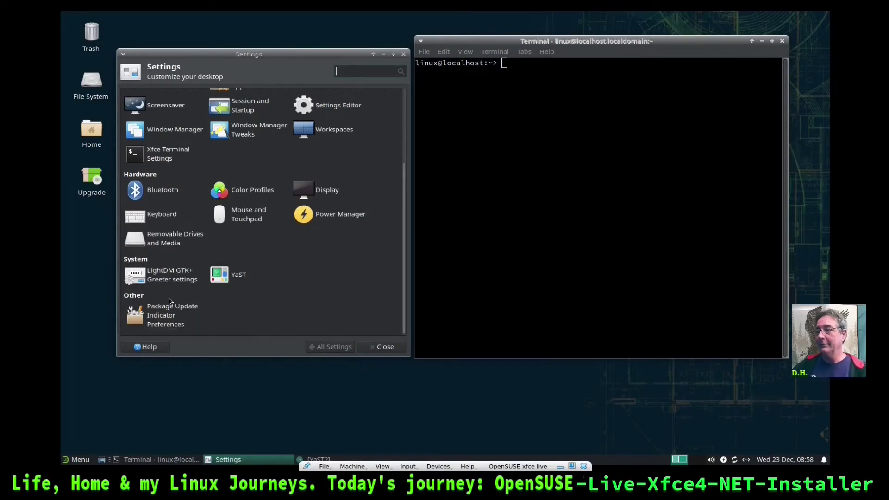
left_click(238, 277)
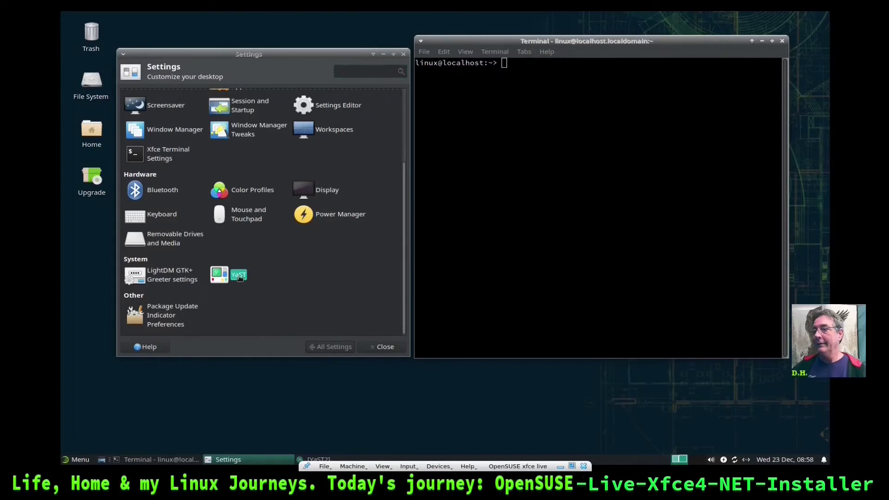
Close YaST Control Center, then browse the Whisker menu's YaST category and dismiss the menu
left_click(403, 56)
left_click(79, 467)
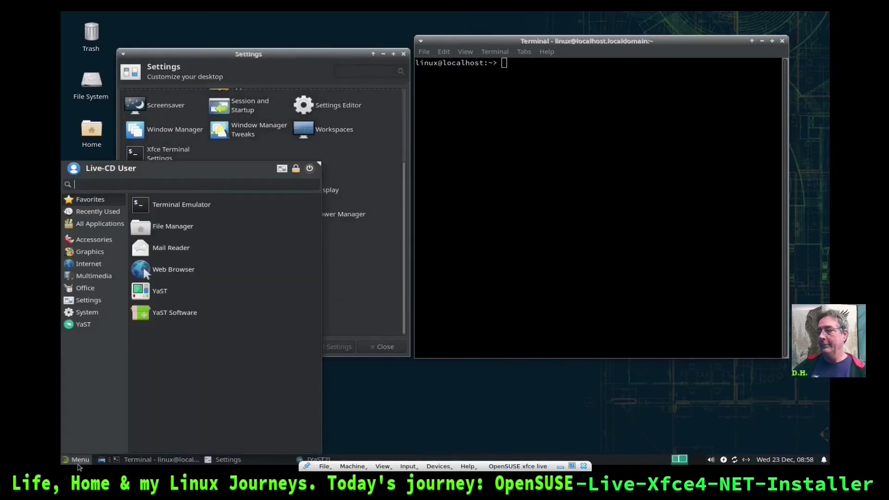
left_click(83, 325)
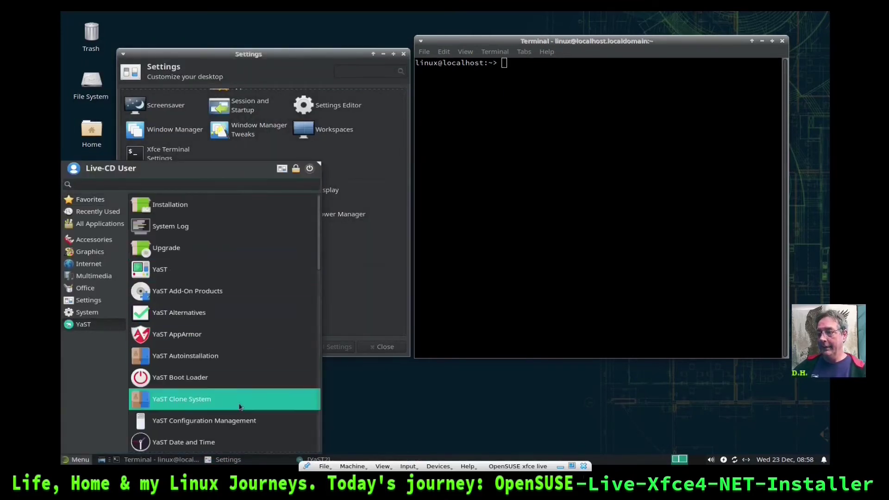
left_click(326, 61)
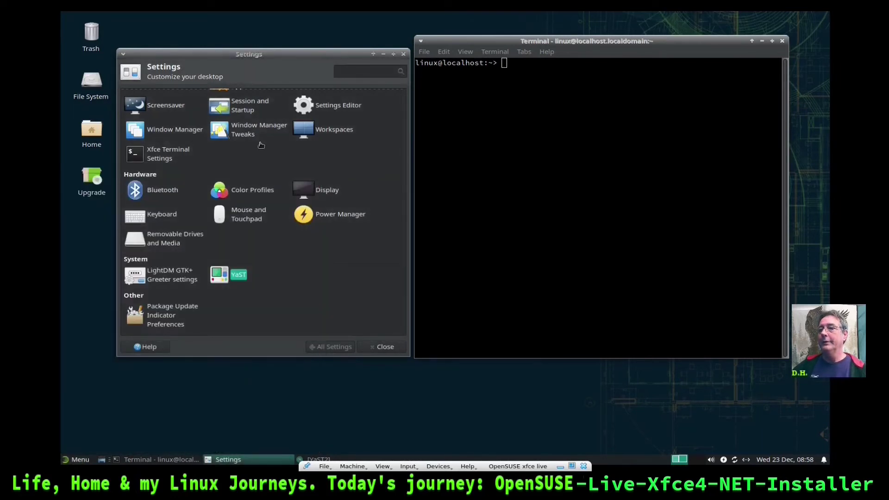
Relaunch YaST Control Center from Settings, close it again, and scroll Settings to the top
left_click(237, 273)
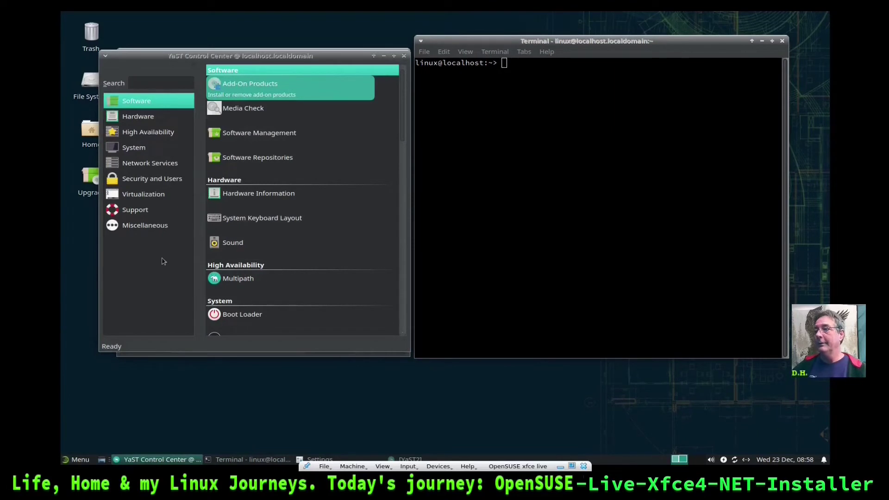
left_click(404, 56)
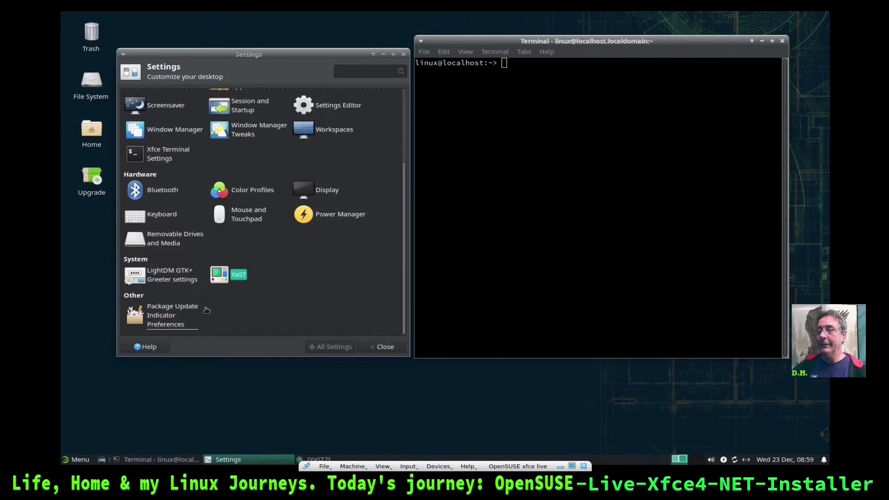
scroll(298, 292, "up", 3)
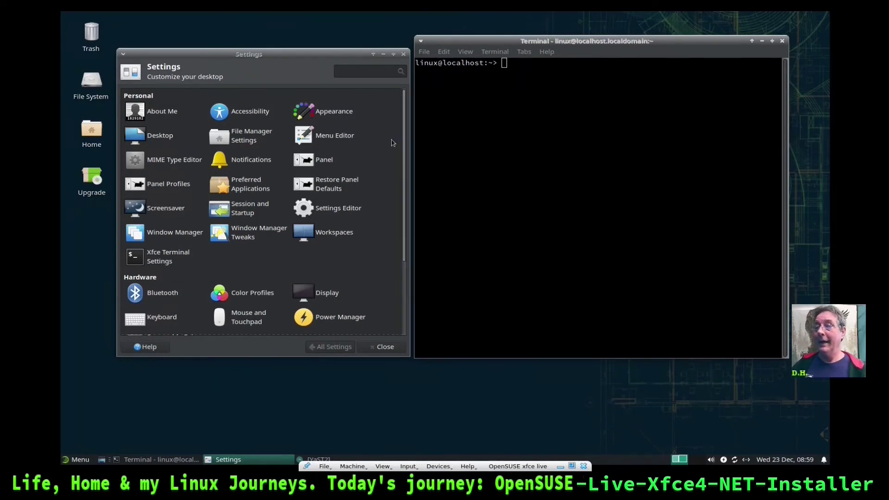
Browse Applications > Settings from the desktop context menu, then dismiss the menu
right_click(94, 257)
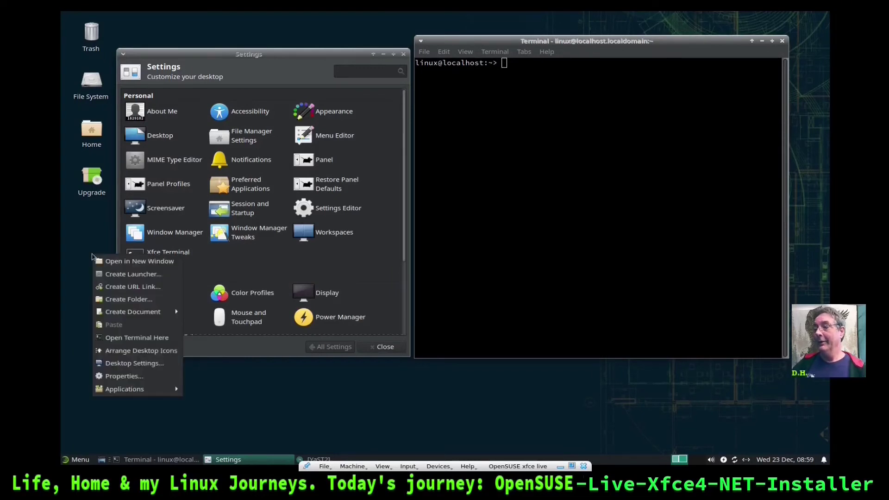
mouse_move(125, 388)
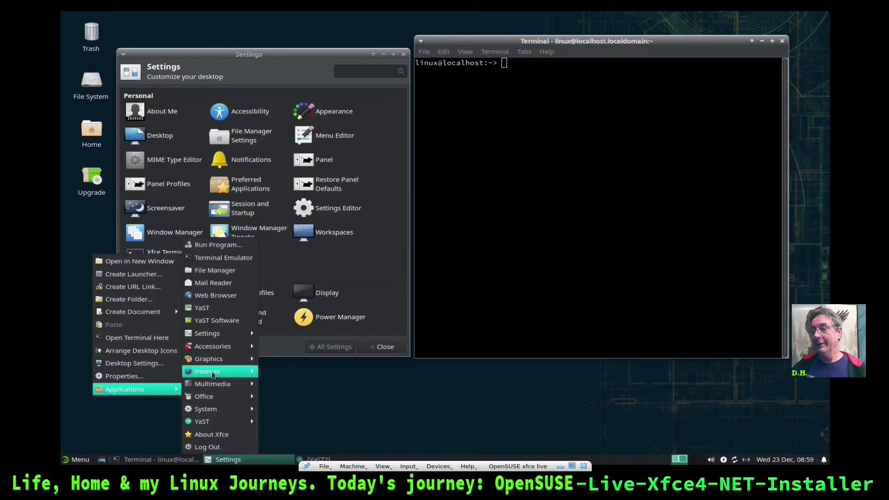
mouse_move(225, 337)
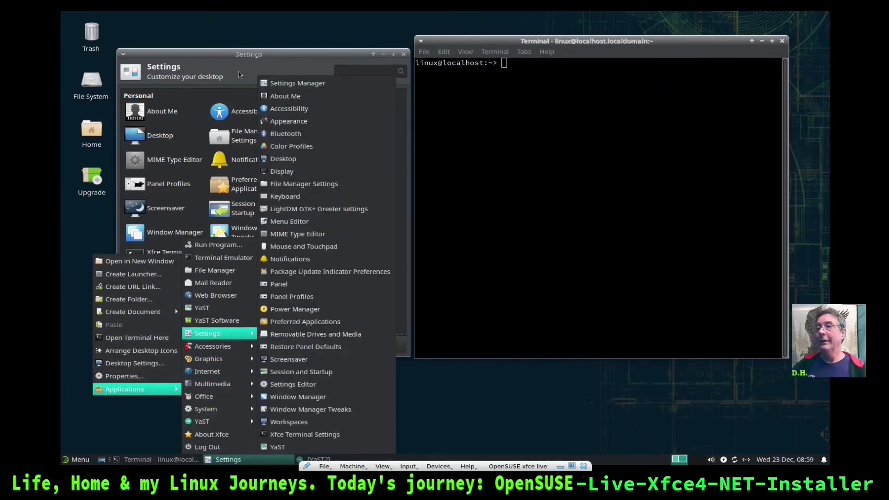
left_click(240, 71)
Open the Panel settings, then return to the full All Settings list
left_click(333, 158)
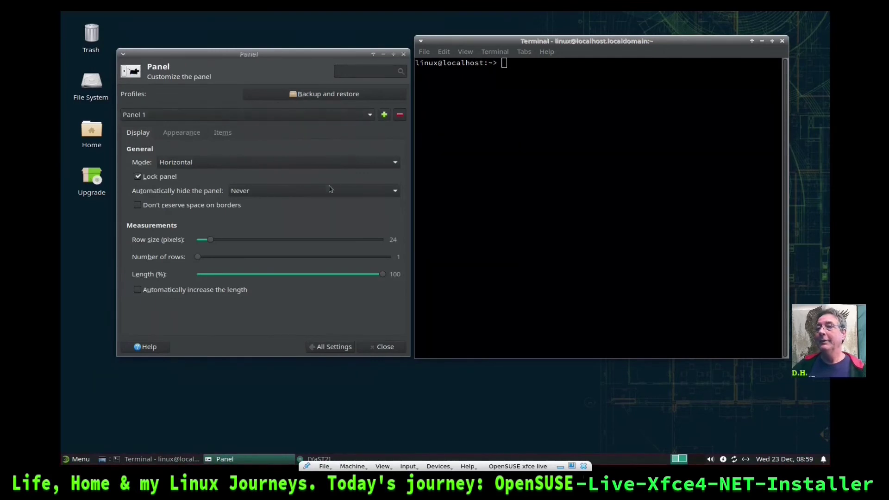
left_click(337, 346)
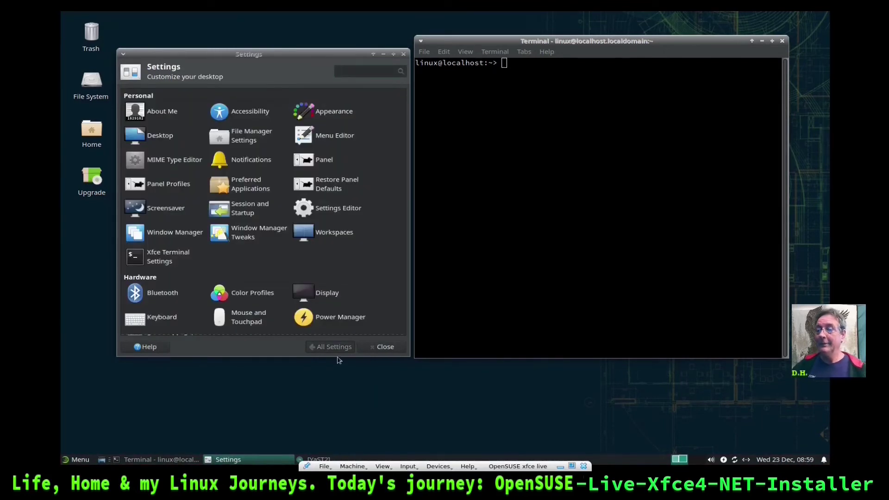
scroll(381, 214, "down", 5)
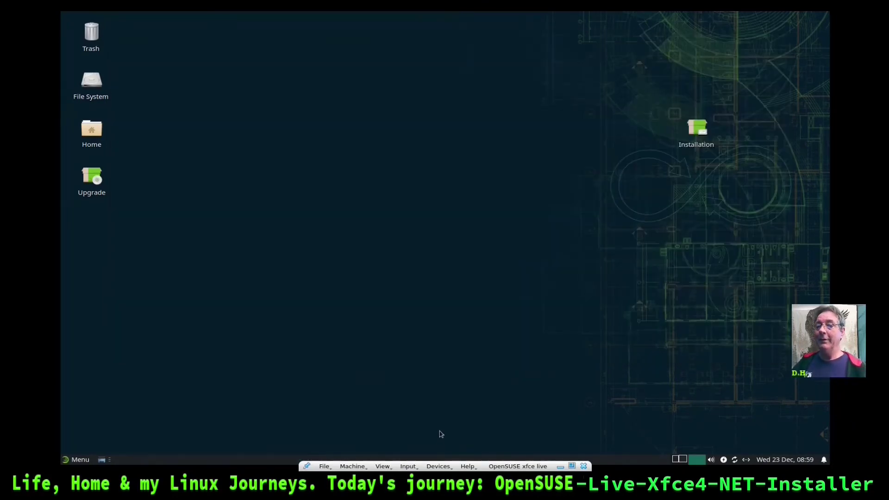
Switch between the first and second workspaces, then close the Settings Manager window
key("ctrl+alt+Left")
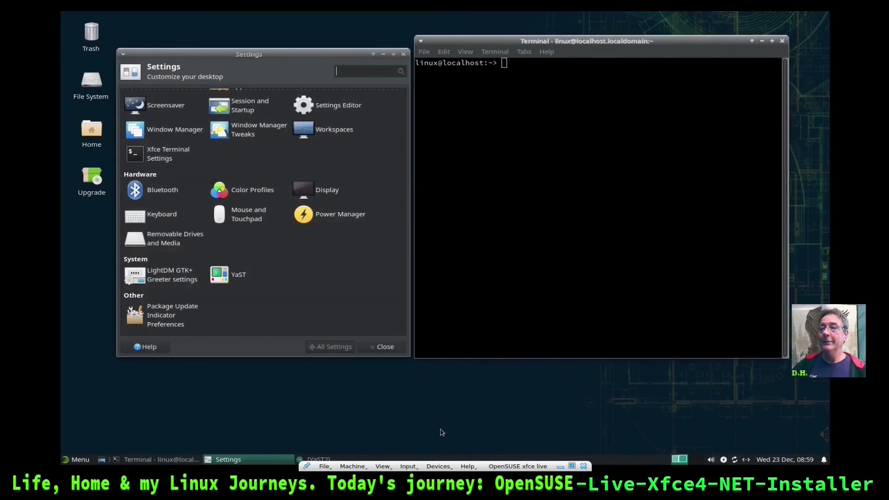
key("ctrl+alt+Right")
key("ctrl+alt+Left")
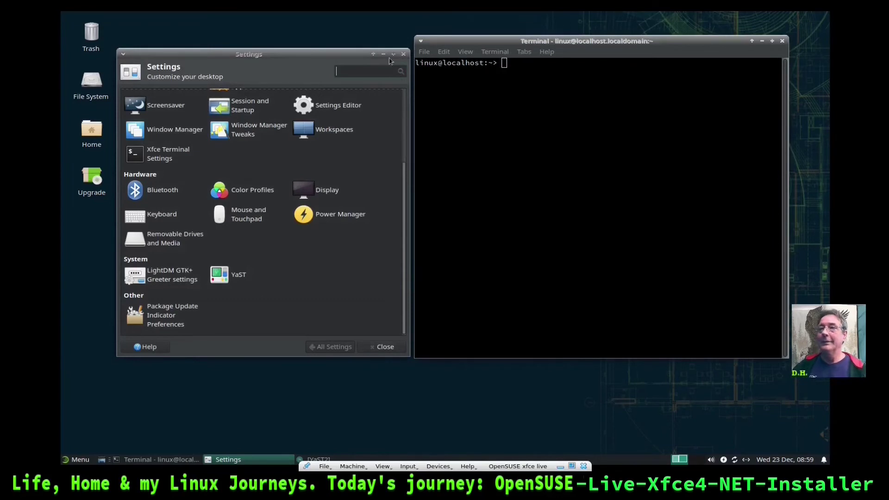
left_click(403, 55)
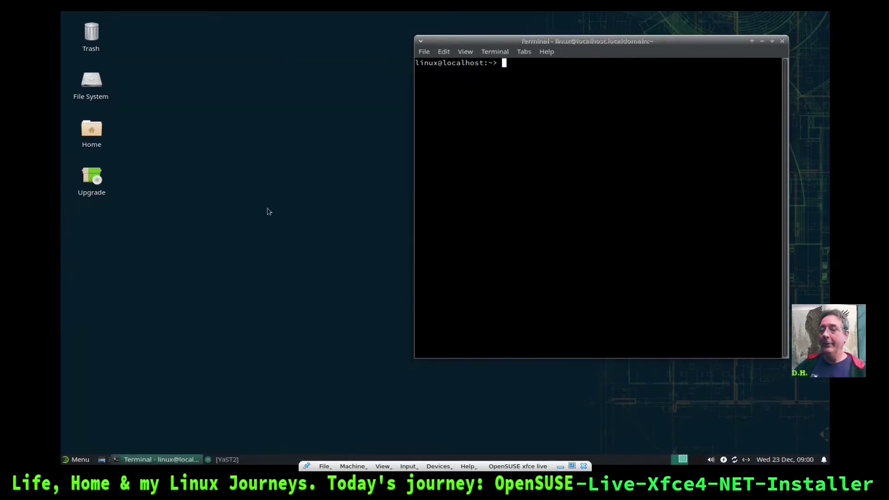
Bring the YaST2 Performing Installation window forward and exit VirtualBox full-screen while installation finishes
left_click(228, 461)
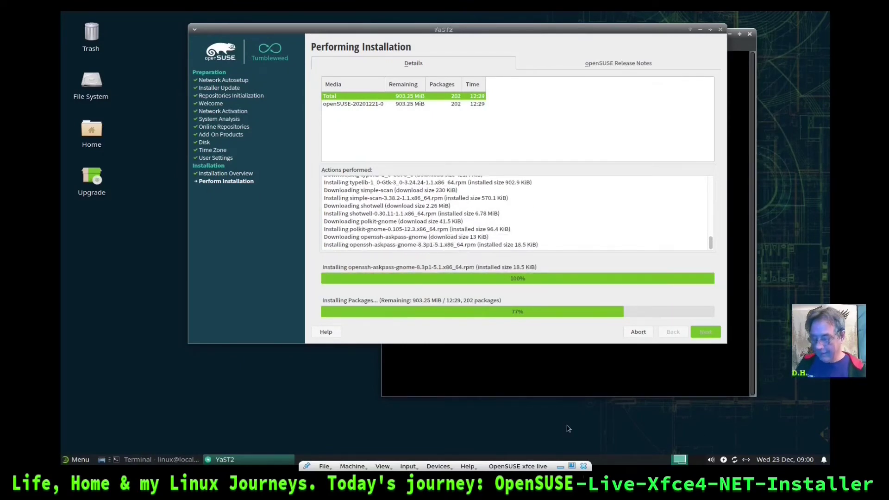
key("Control_R+f")
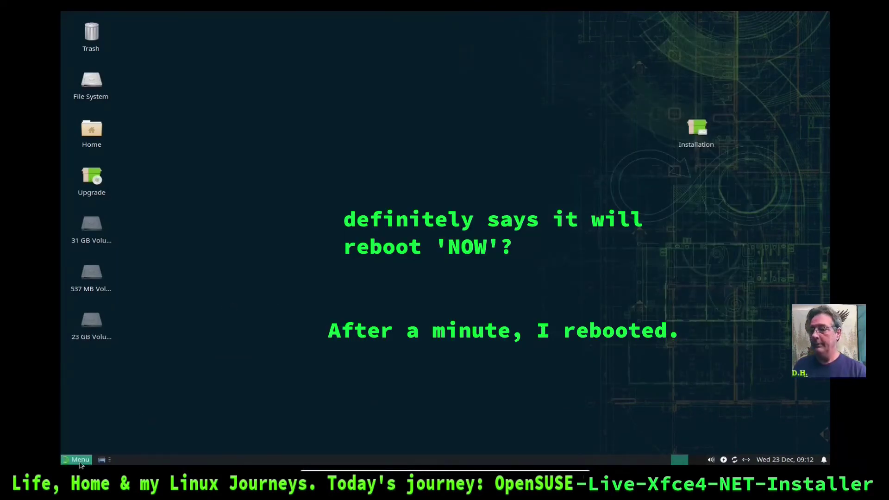
Restart the live system via the Whisker menu's power options
left_click(79, 459)
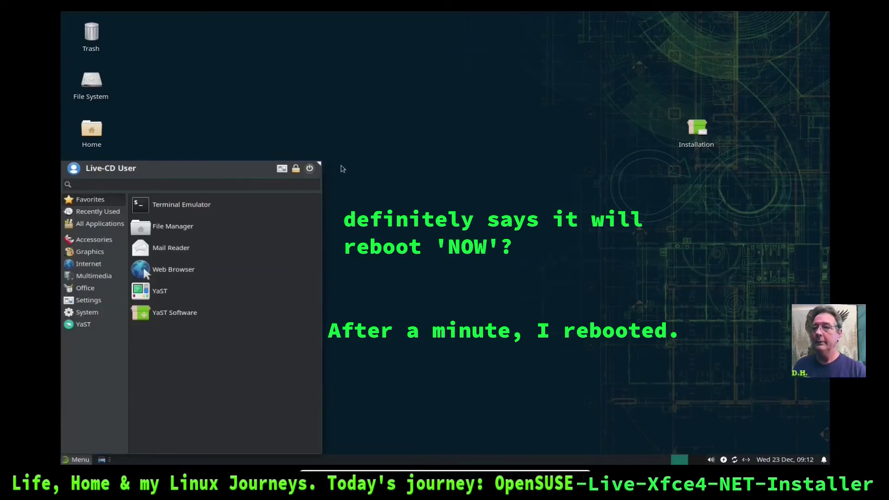
left_click(310, 168)
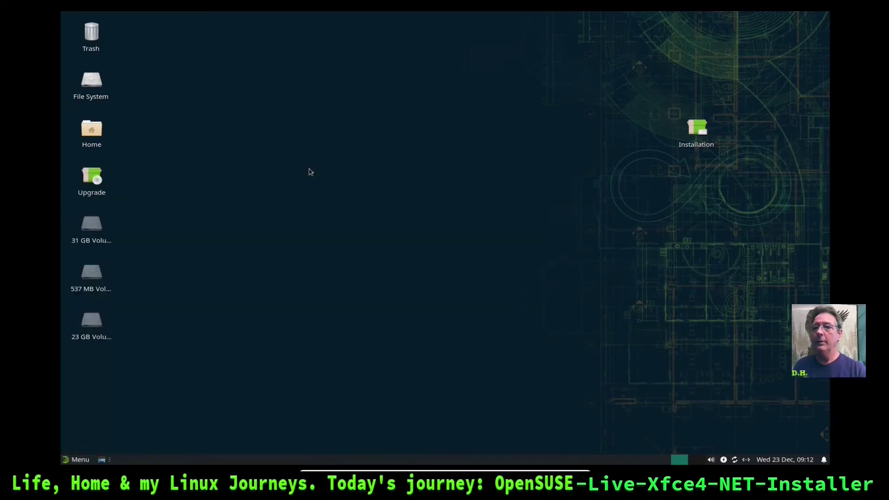
left_click(461, 209)
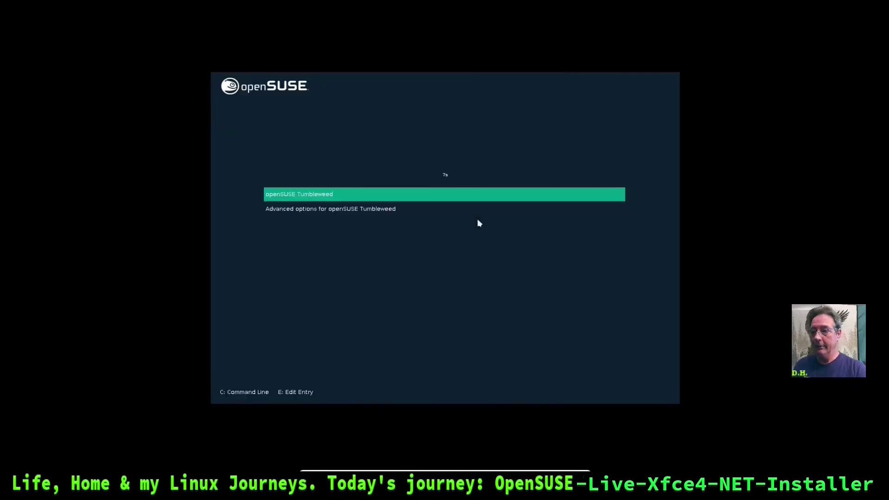
Boot the openSUSE Tumbleweed entry from the GRUB menu
key("Return")
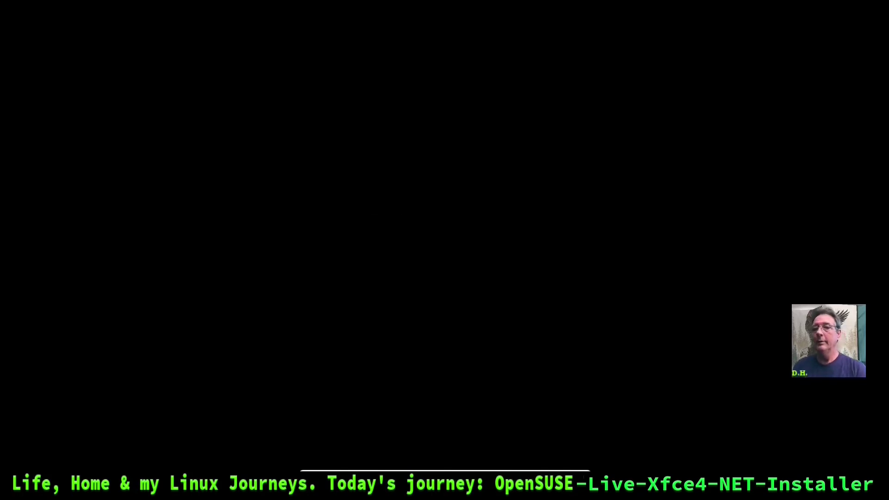
Log in at LightDM with the user's password and open the Xfce application menu
type("•")
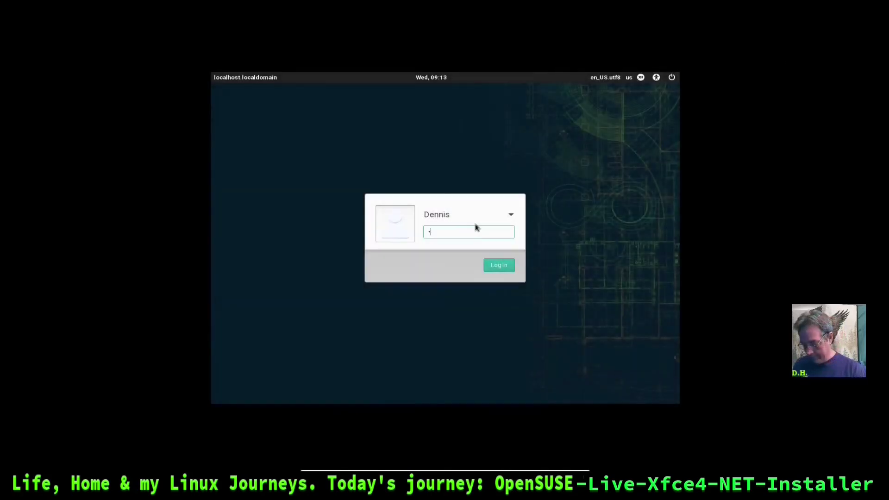
key("Return")
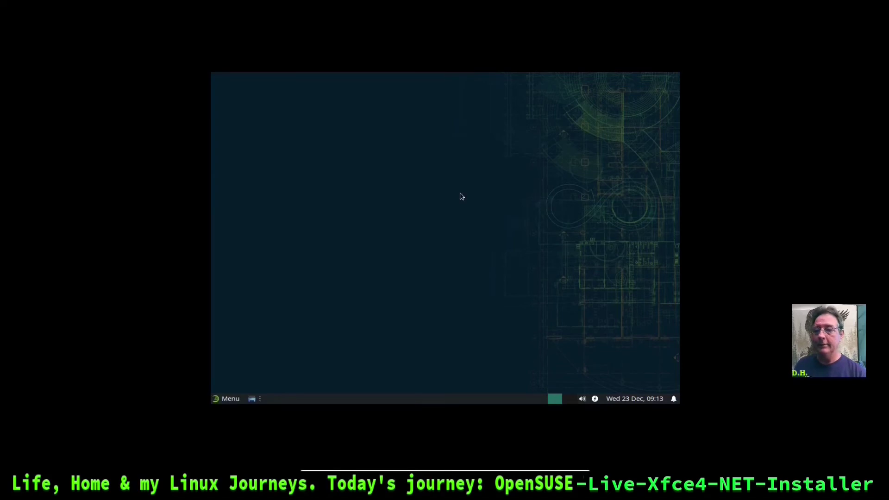
left_click(230, 400)
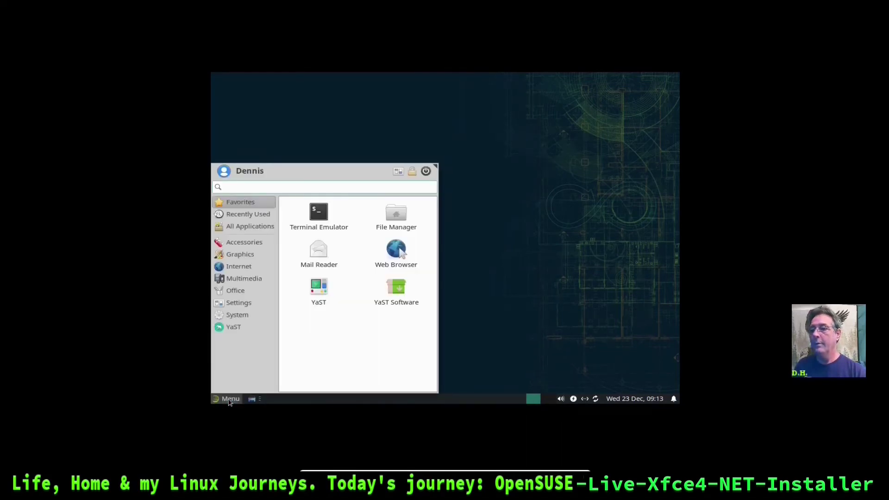